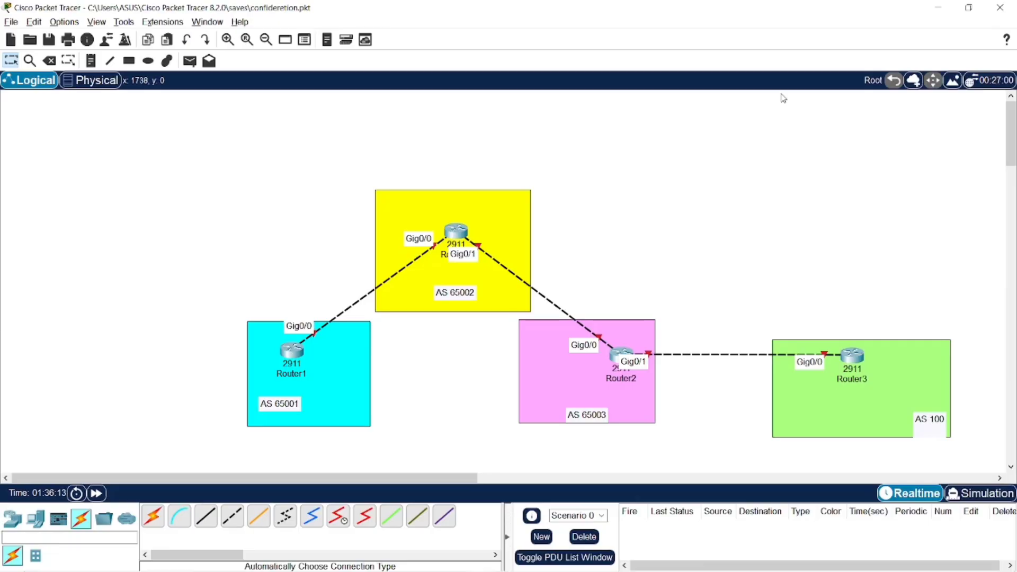
Step: Add a two-line note reading "AS 65000" and "Yang Akan Dipecah" between the AS 65001 and AS 65003 boxes
{"action": "left_click", "coordinate": [91, 61]}
{"action": "left_click", "coordinate": [416, 339]}
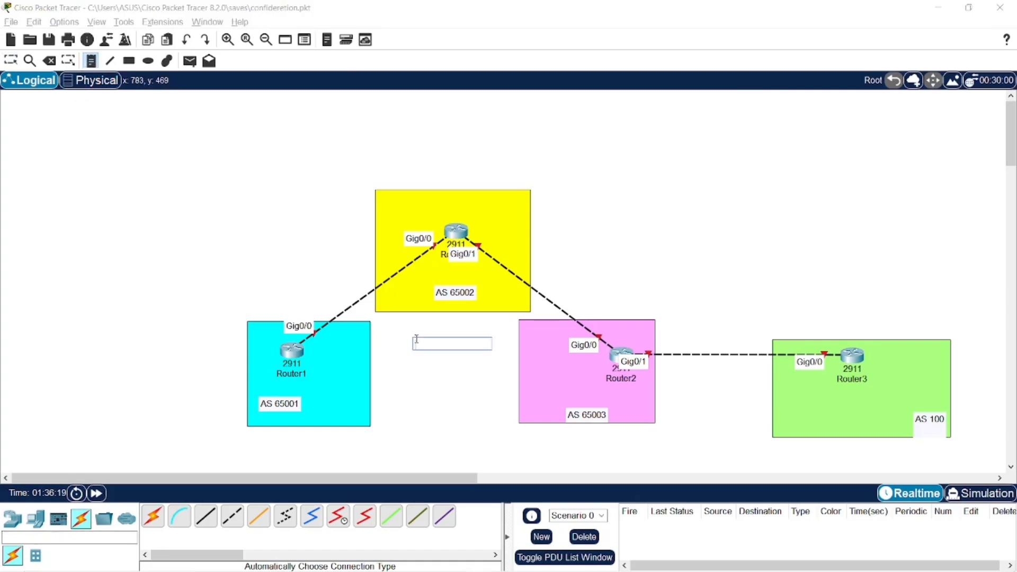
{"action": "type", "text": "AS65000"}
{"action": "key", "text": "Return"}
{"action": "type", "text": "YAng"}
{"action": "key", "text": "BackSpace"}
{"action": "key", "text": "BackSpace"}
{"action": "key", "text": "BackSpace"}
{"action": "key", "text": "BackSpace"}
{"action": "type", "text": "Yang Akan D"}
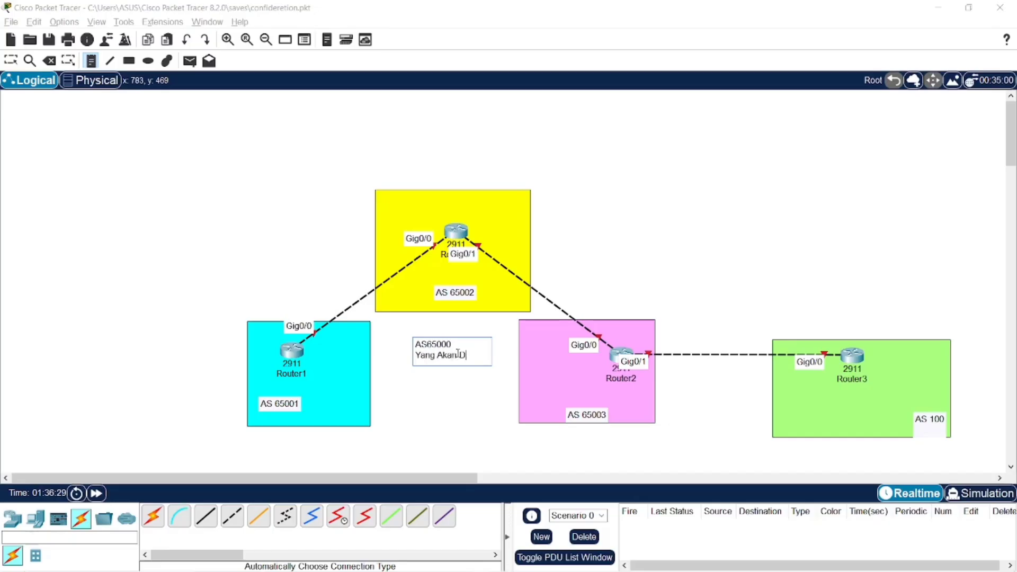
{"action": "type", "text": "ipecah"}
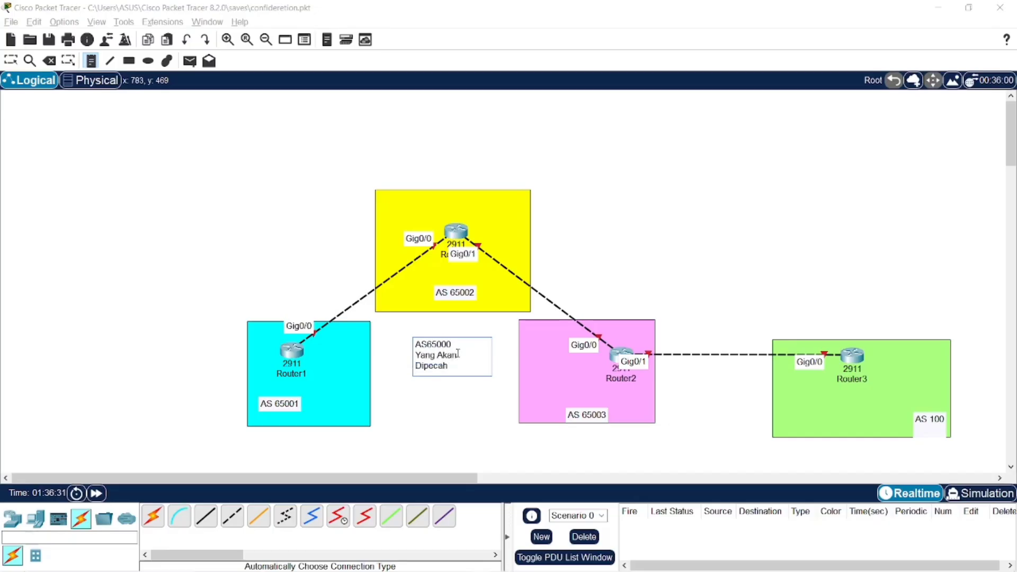
{"action": "left_click", "coordinate": [10, 59]}
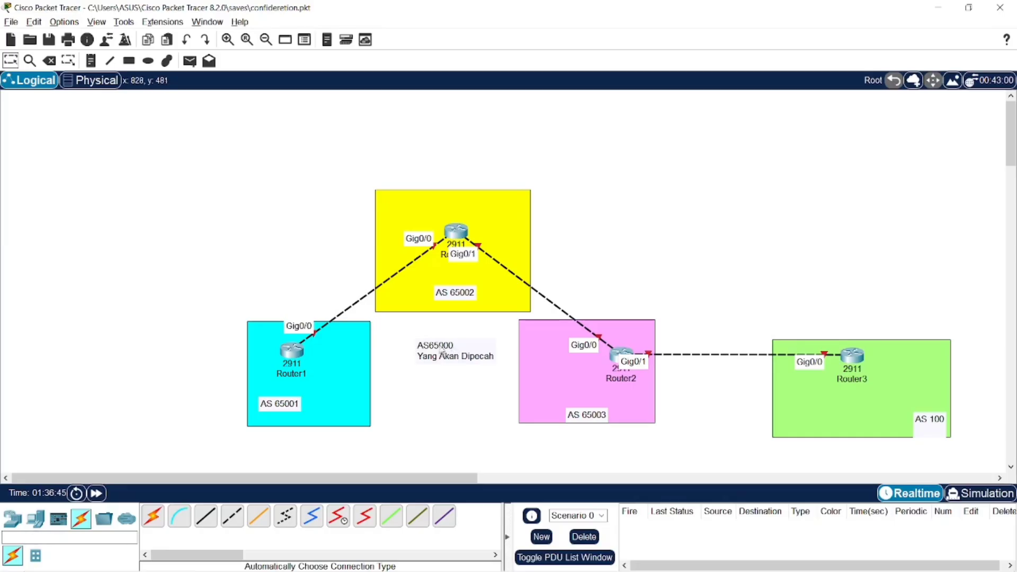
{"action": "double_click", "coordinate": [423, 348]}
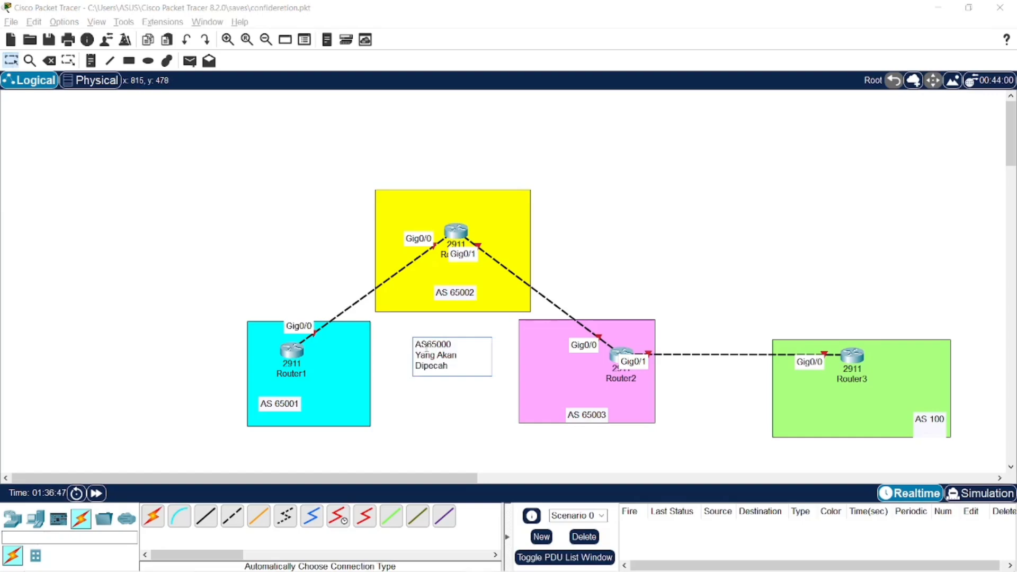
{"action": "left_click", "coordinate": [442, 424]}
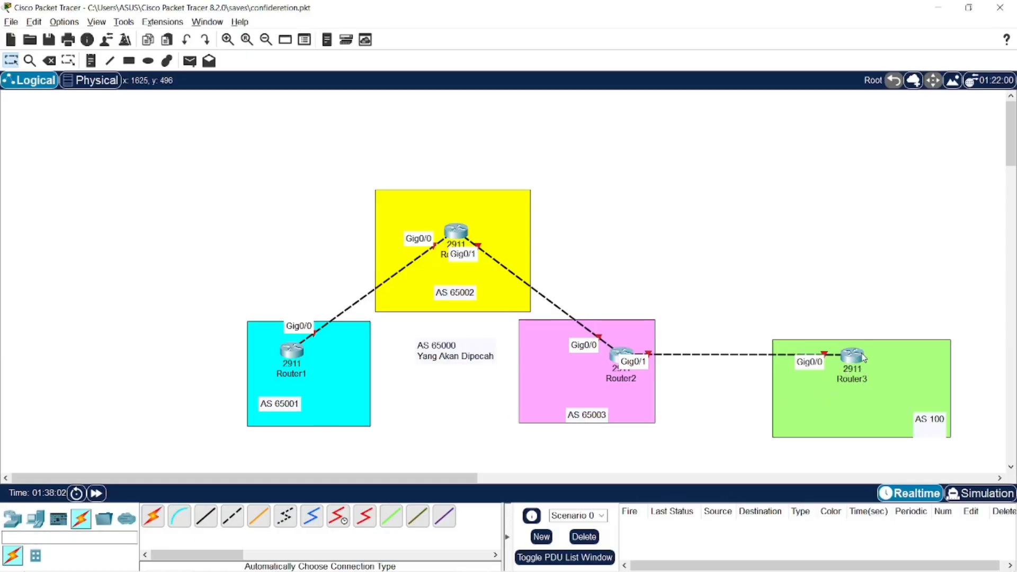
Step: Switch to WinBox, connect to neighbor R1 with the saved admin login, and dismiss the RouterOS welcome notice
{"action": "mouse_move", "coordinate": [863, 357]}
{"action": "key", "text": "alt+Tab"}
{"action": "key", "text": "alt+Tab"}
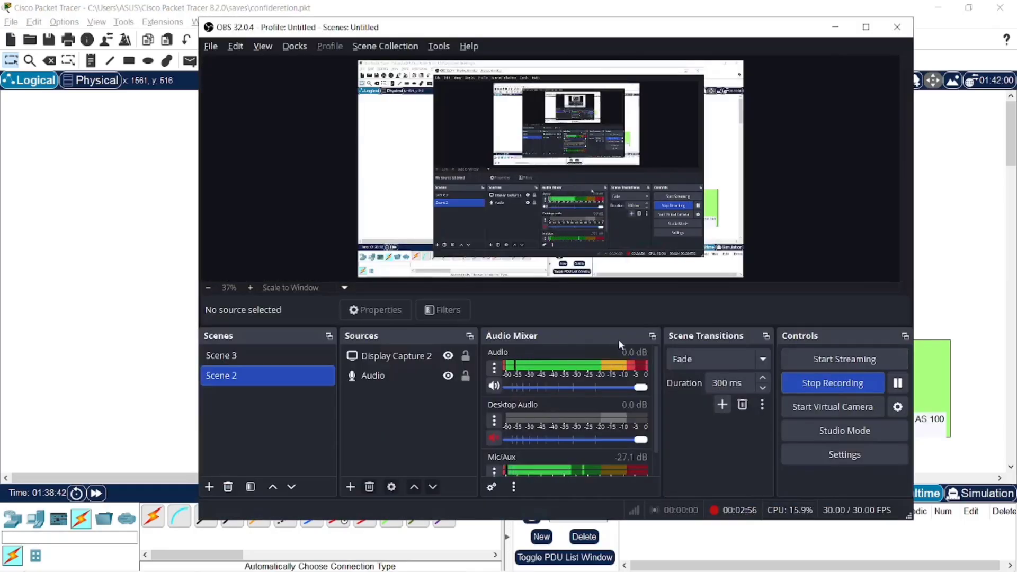
{"action": "left_click", "coordinate": [823, 36]}
{"action": "key", "text": "alt+Tab"}
{"action": "key", "text": "alt+Tab"}
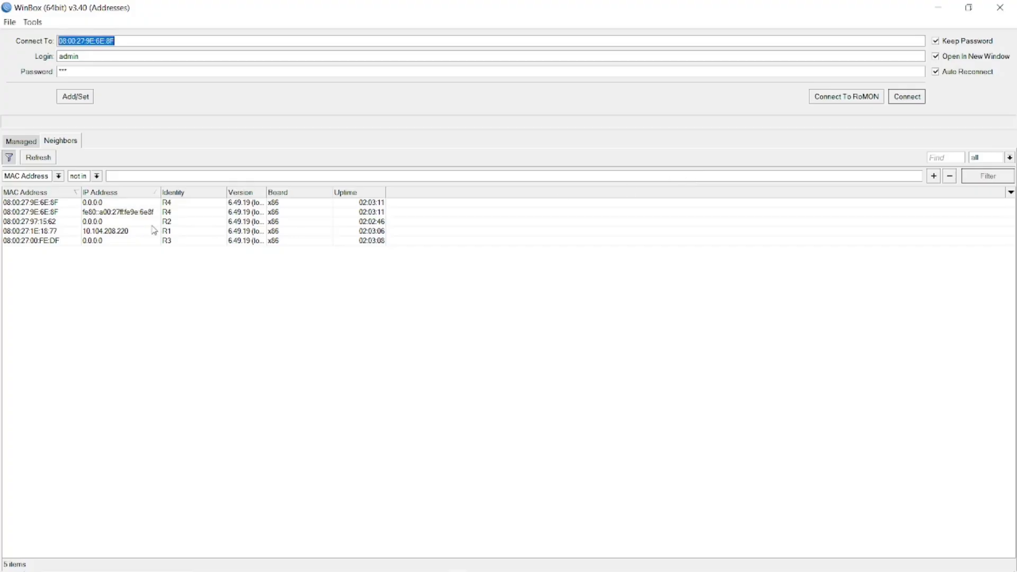
{"action": "left_click", "coordinate": [29, 233]}
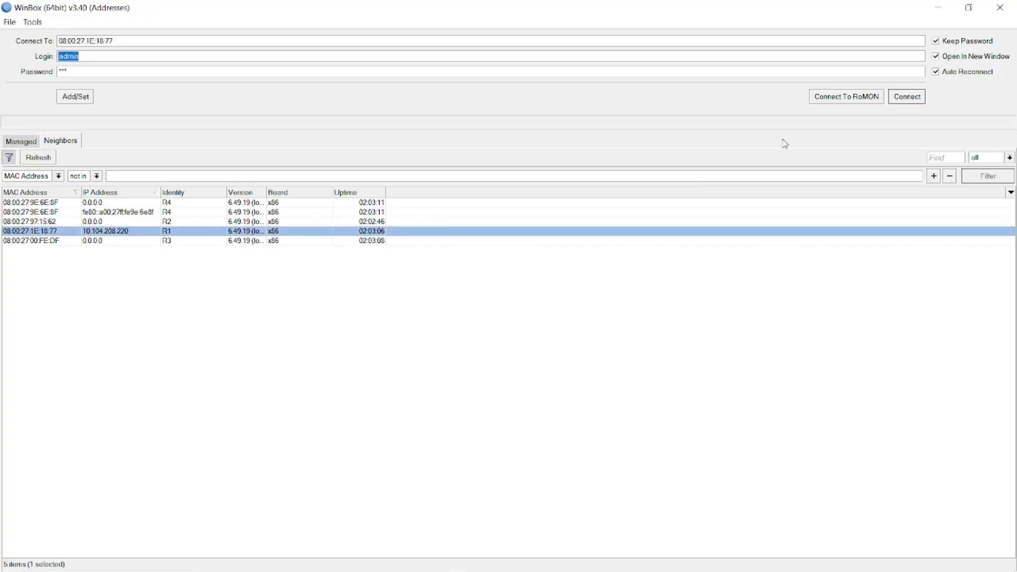
{"action": "left_click", "coordinate": [907, 97]}
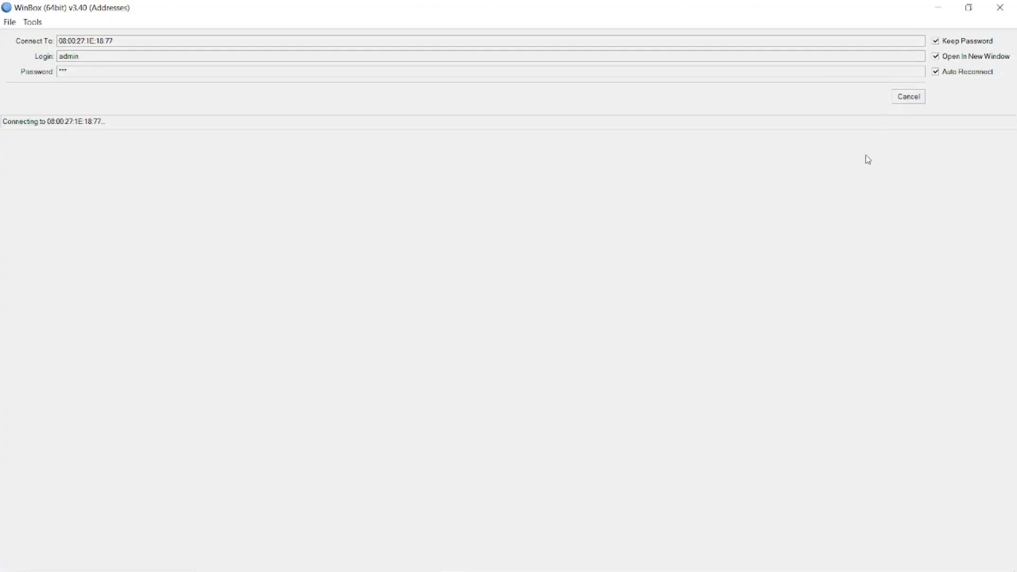
{"action": "key", "text": "alt+Tab"}
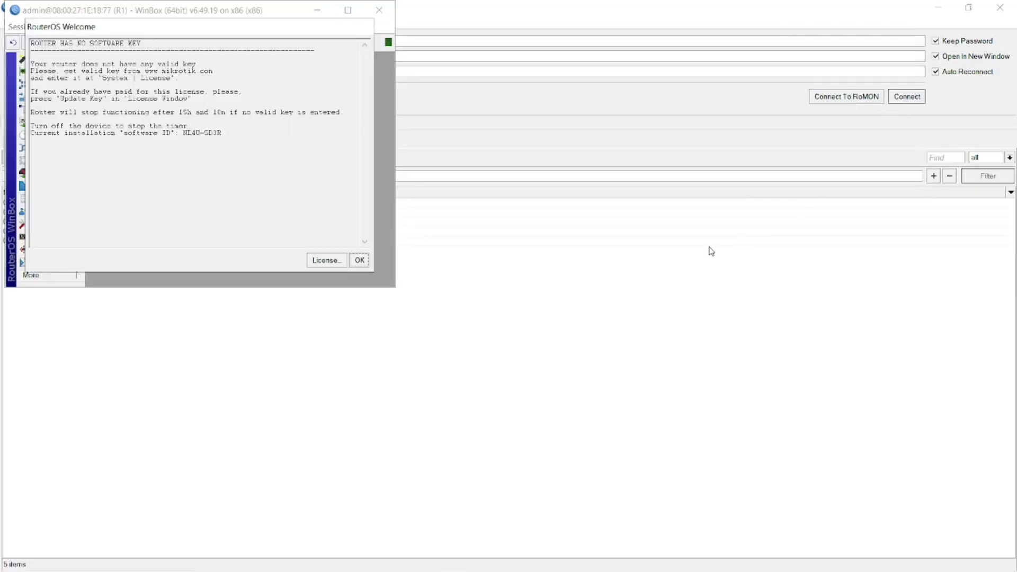
{"action": "left_click", "coordinate": [359, 260]}
Step: Return to Packet Tracer and add the notes "Area1" between the AS 65003 and AS 100 boxes and "Area0" below the AS 65000 note
{"action": "key", "text": "alt+Tab"}
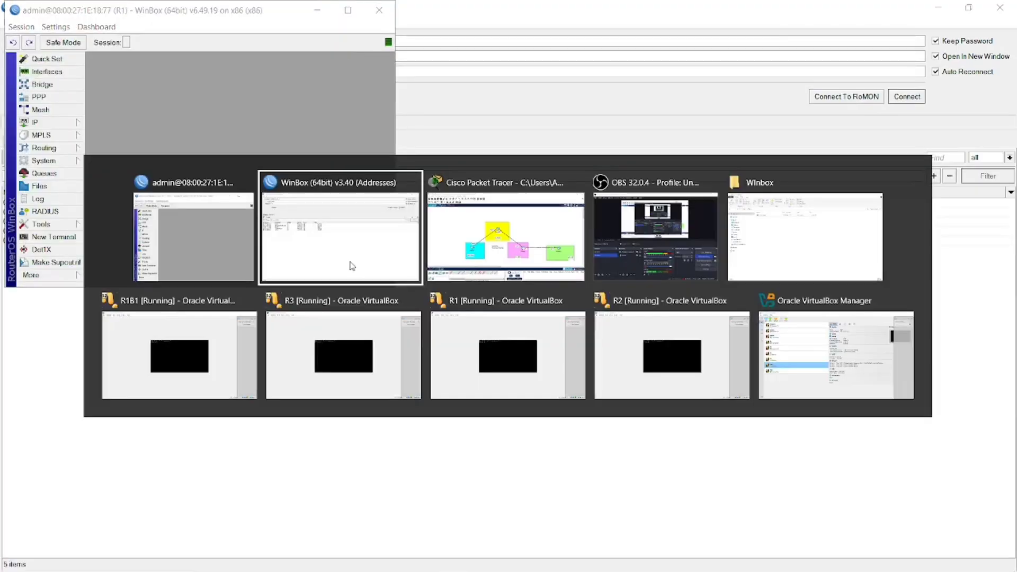
{"action": "key", "text": "Tab"}
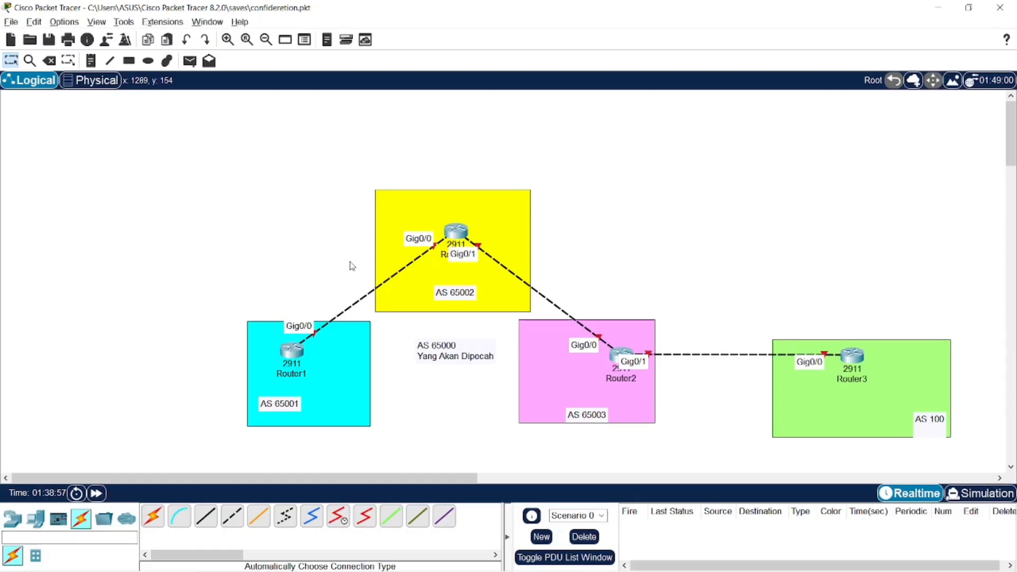
{"action": "left_click", "coordinate": [90, 61]}
{"action": "left_click", "coordinate": [681, 392]}
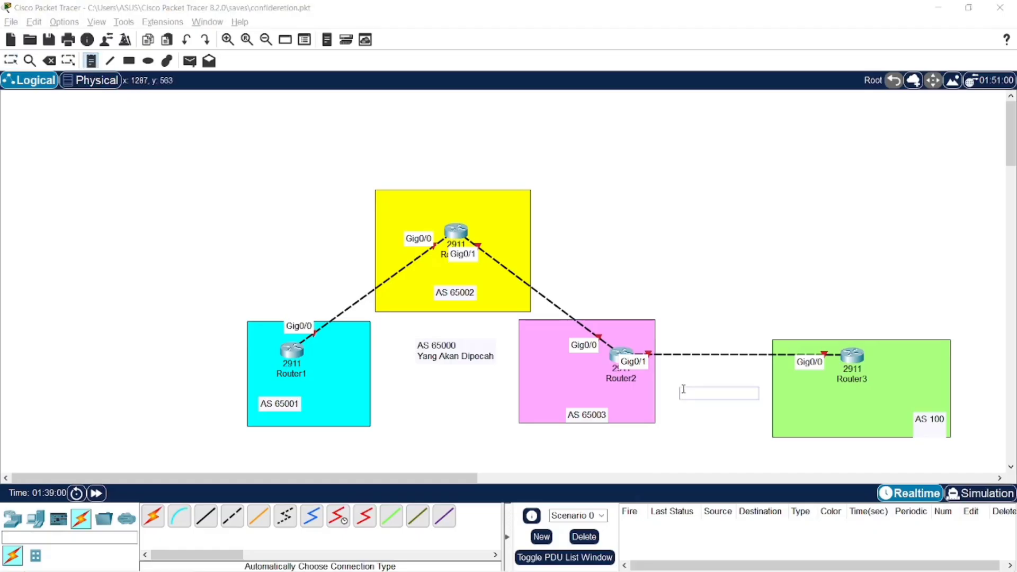
{"action": "type", "text": "Area1"}
{"action": "left_click", "coordinate": [446, 394]}
{"action": "type", "text": "Area0"}
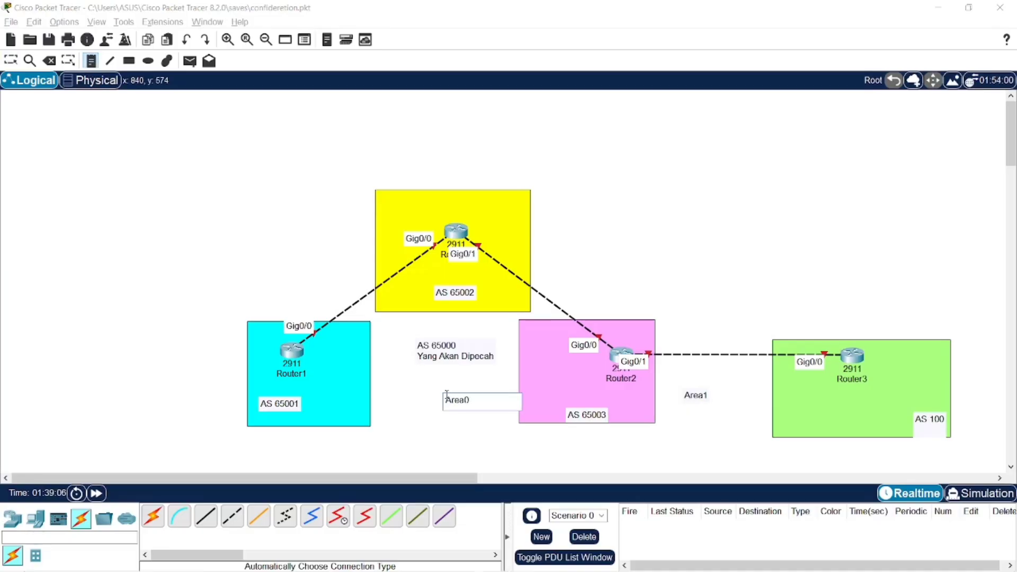
Step: Move the Area0 note closer beneath the AS 65000 note and the Area1 note closer beneath the Router2–Router3 link
{"action": "left_click", "coordinate": [10, 63]}
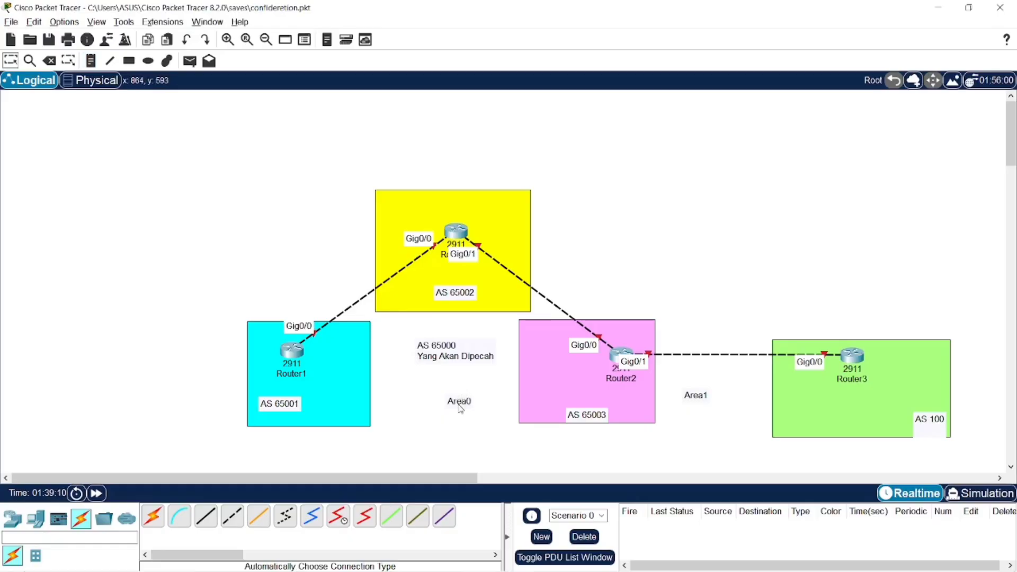
{"action": "left_click_drag", "start_coordinate": [460, 408], "coordinate": [442, 396]}
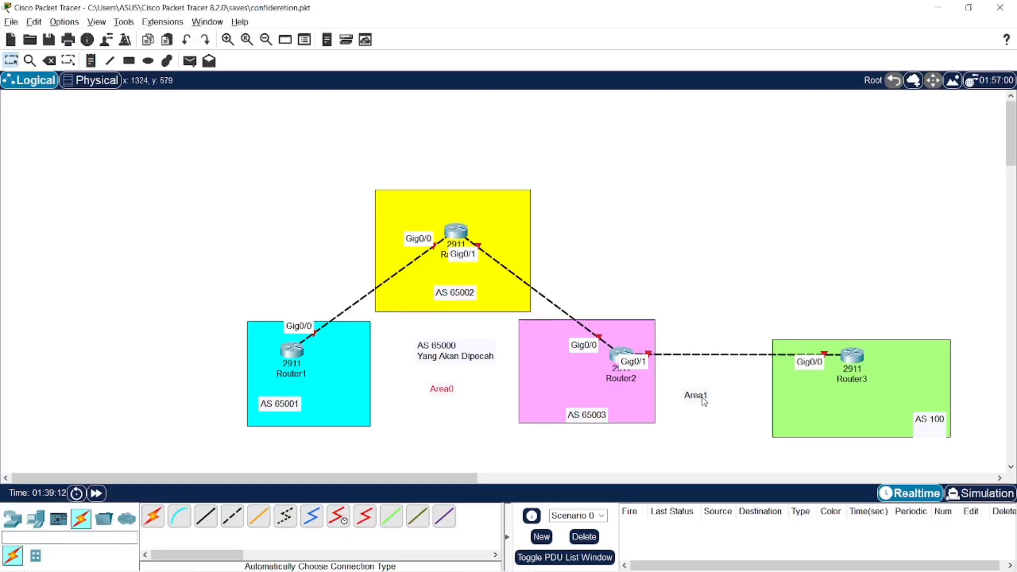
{"action": "left_click_drag", "start_coordinate": [703, 402], "coordinate": [718, 395]}
{"action": "left_click", "coordinate": [724, 272]}
Step: Switch to the R1 WinBox session, maximize its window, and display the OSPF interfaces
{"action": "key", "text": "alt+Tab"}
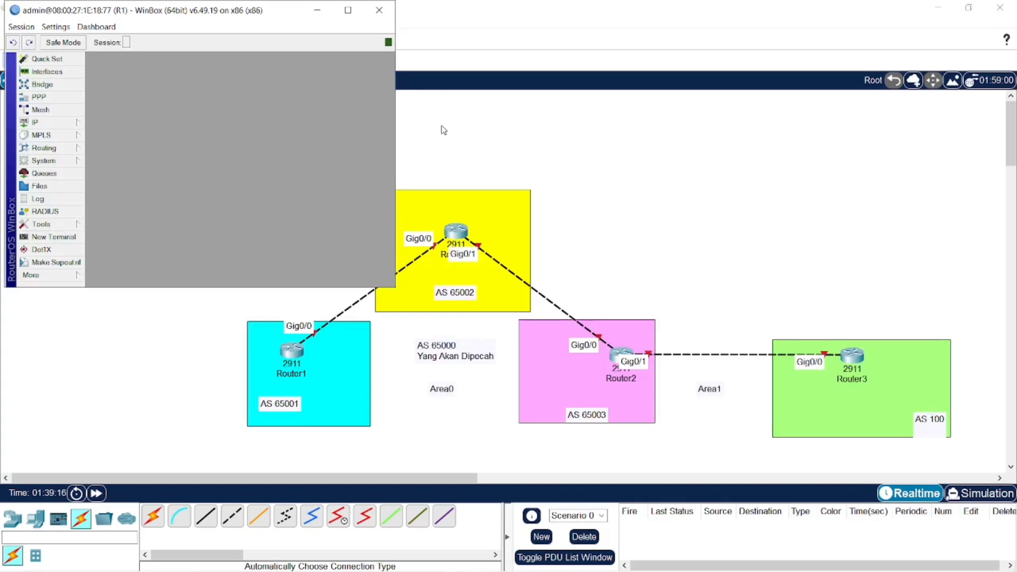
{"action": "left_click", "coordinate": [360, 14]}
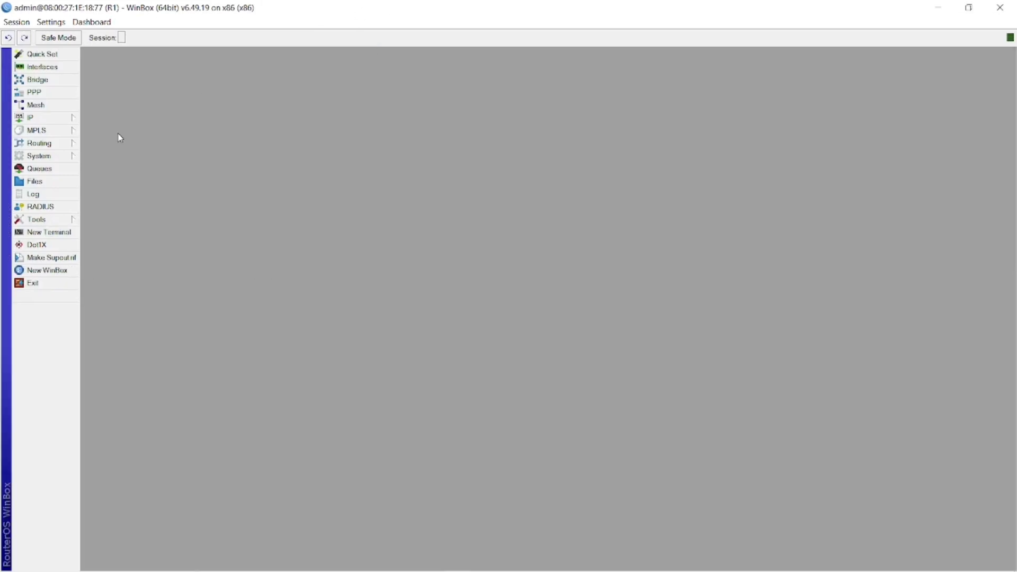
{"action": "mouse_move", "coordinate": [65, 137]}
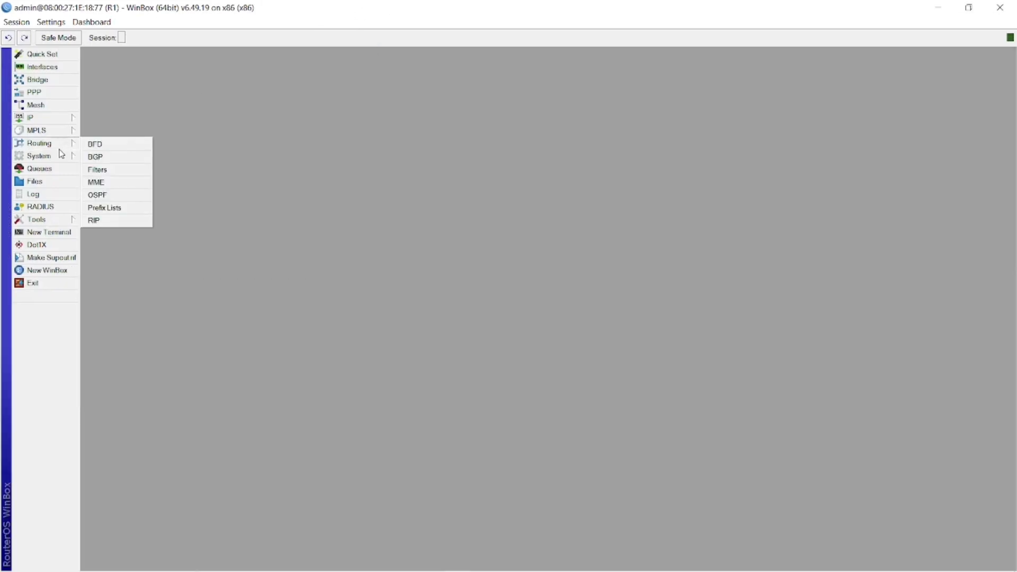
{"action": "left_click", "coordinate": [103, 196]}
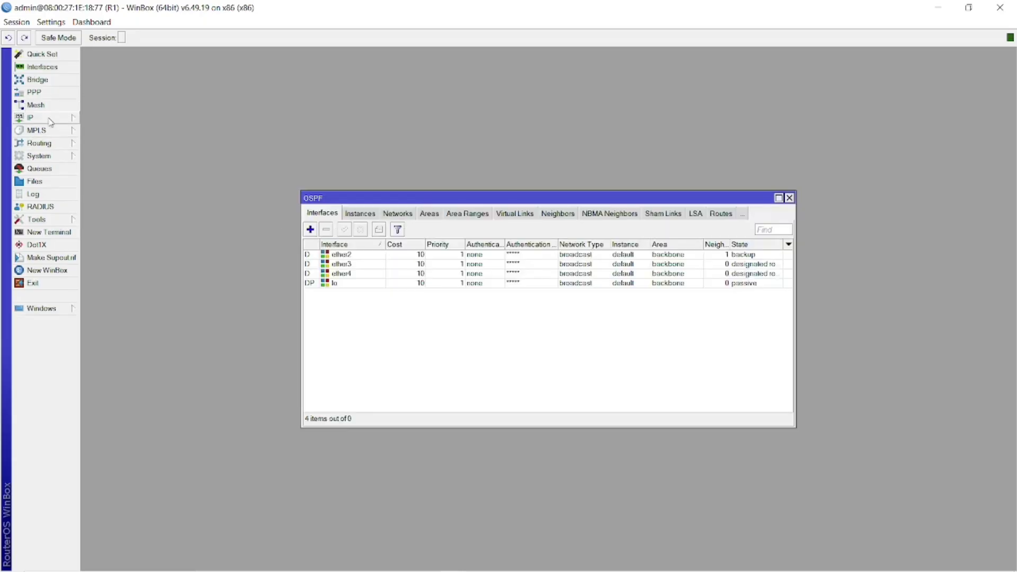
Step: Examine R1's IP route list and the fields for adding a static route, leaving the form without saving
{"action": "mouse_move", "coordinate": [53, 119]}
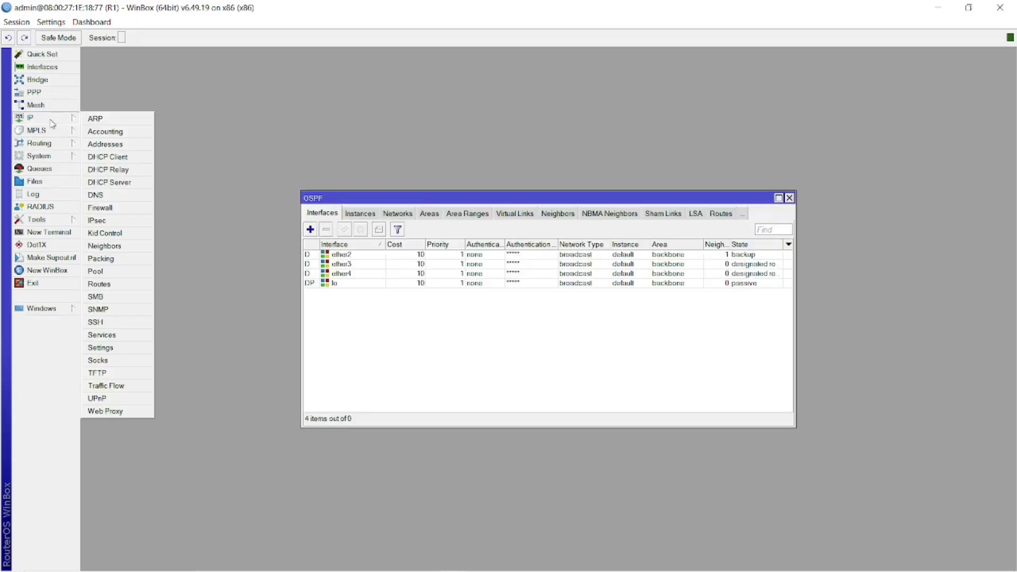
{"action": "left_click", "coordinate": [101, 285]}
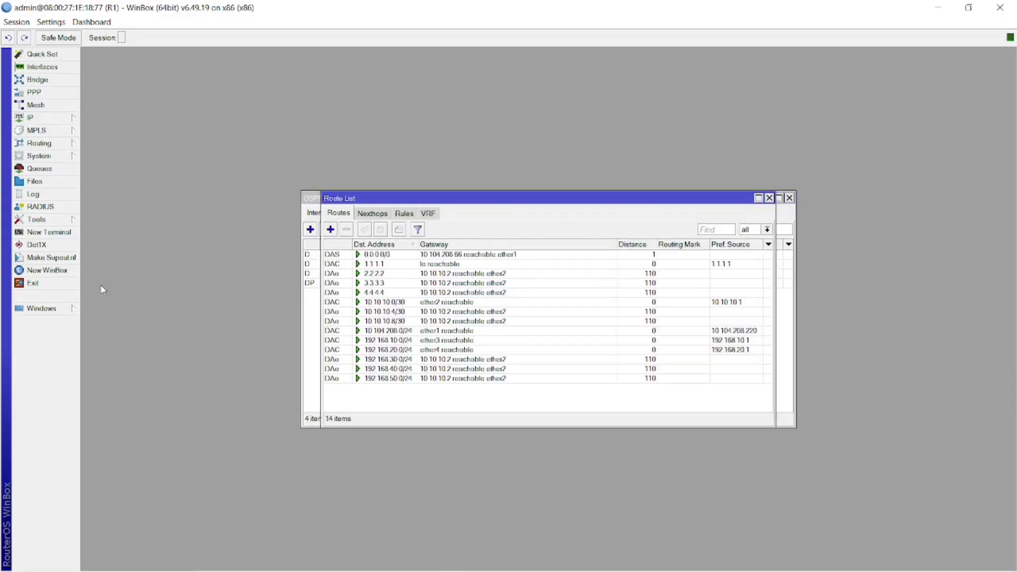
{"action": "left_click", "coordinate": [330, 230]}
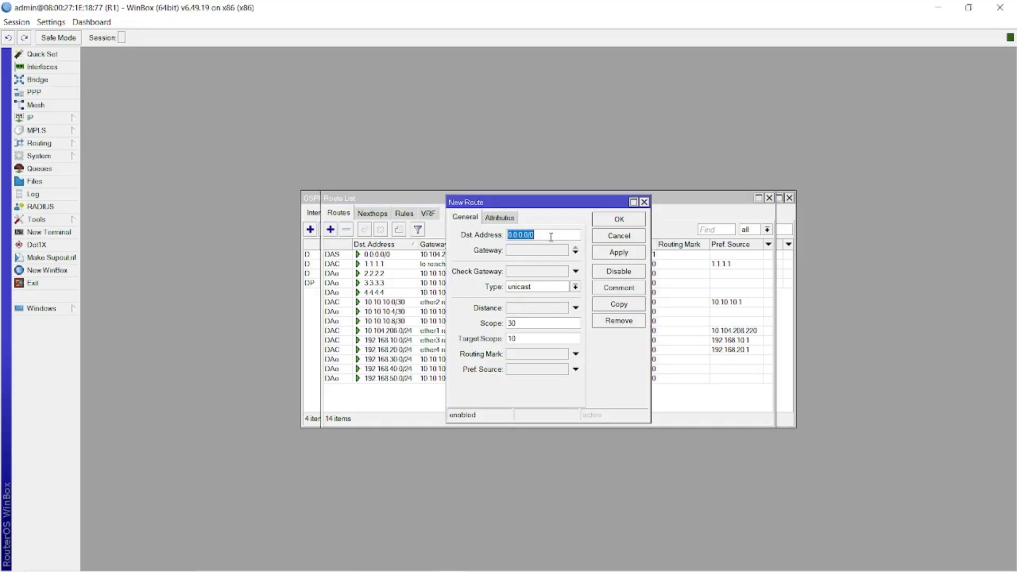
{"action": "left_click", "coordinate": [531, 252]}
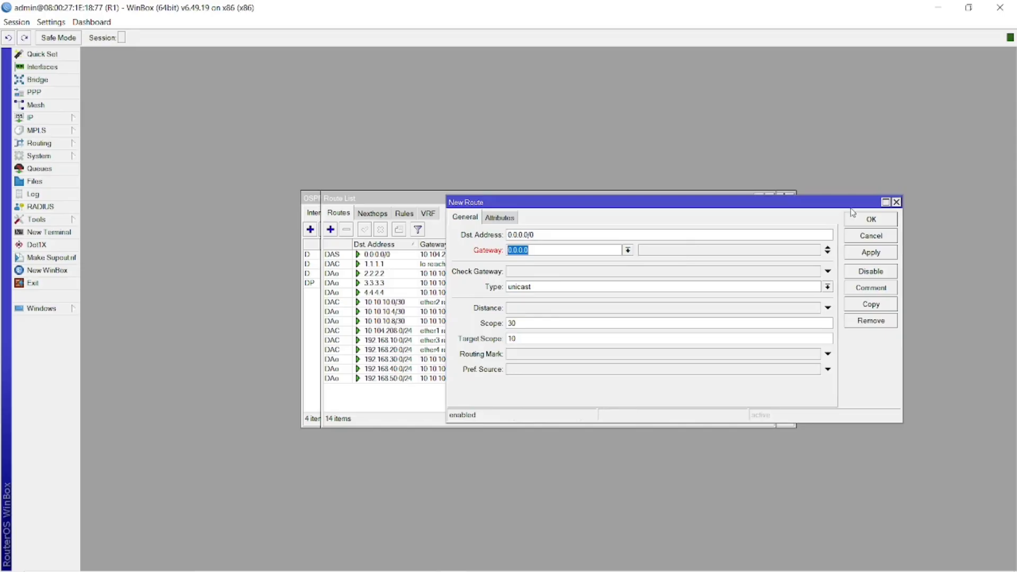
{"action": "left_click", "coordinate": [864, 239]}
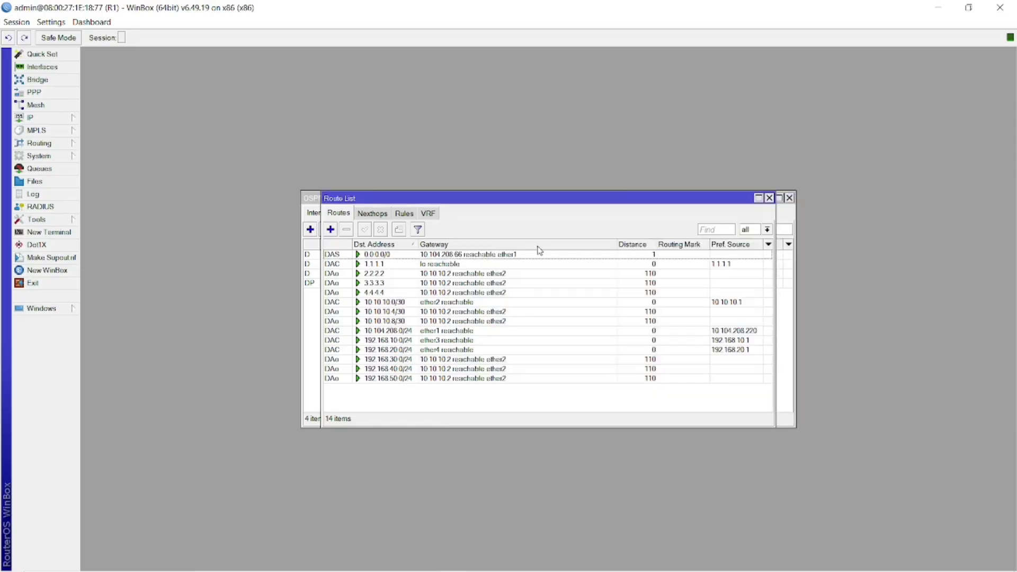
Step: Review which networks are advertised in R1's OSPF settings and their areas
{"action": "left_click", "coordinate": [65, 142]}
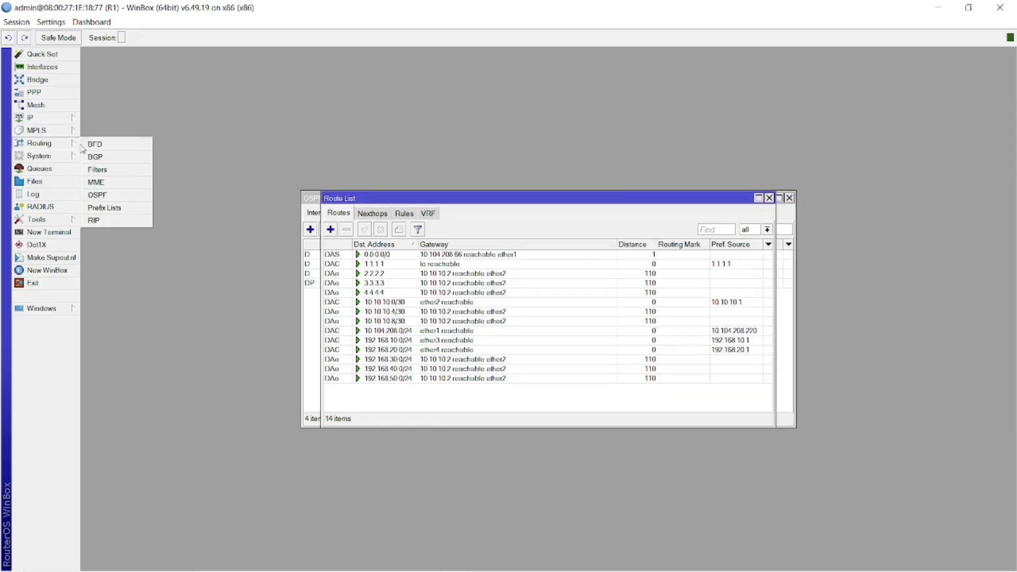
{"action": "left_click", "coordinate": [103, 194]}
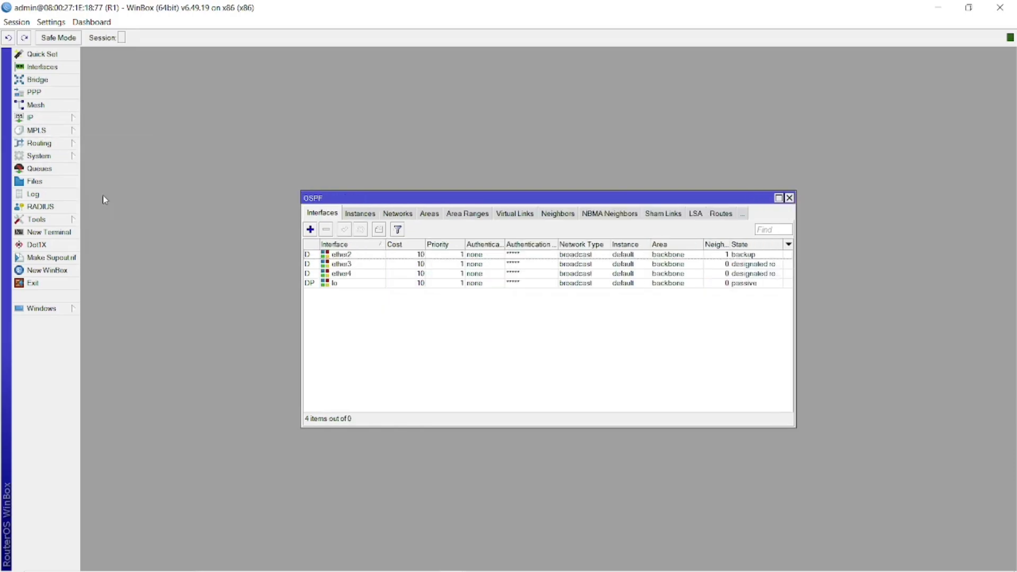
{"action": "left_click", "coordinate": [401, 215]}
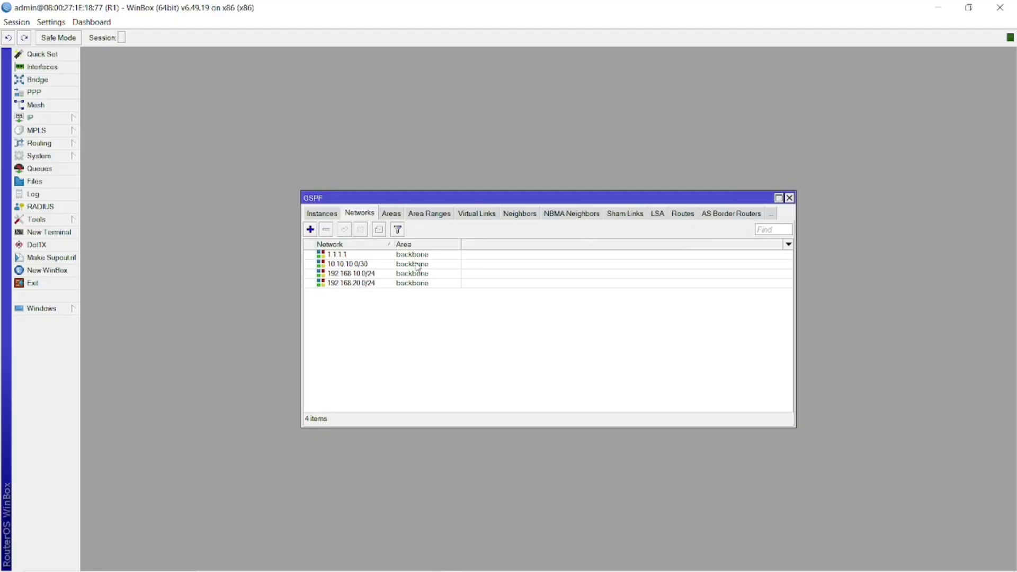
Step: Open R1's default BGP instance and examine its AS number, router ID and confederation settings
{"action": "left_click", "coordinate": [65, 143]}
{"action": "left_click", "coordinate": [114, 159]}
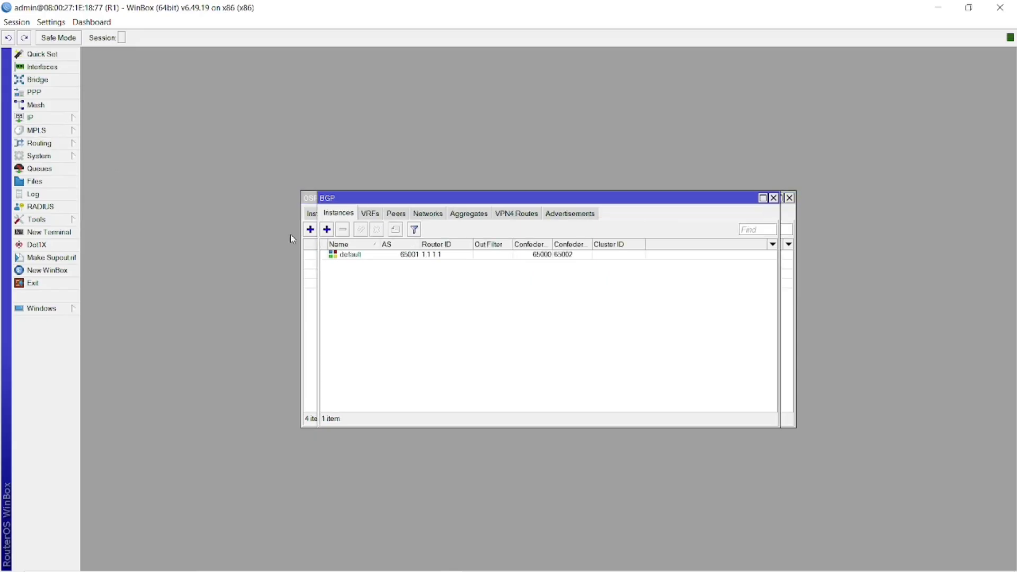
{"action": "double_click", "coordinate": [373, 259]}
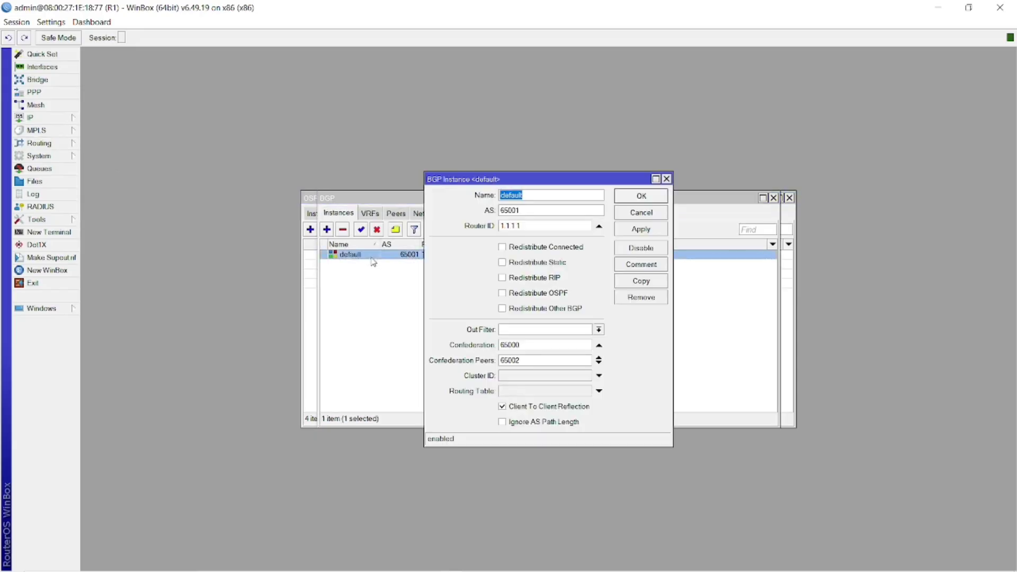
{"action": "left_click", "coordinate": [545, 210]}
{"action": "left_click_drag", "start_coordinate": [533, 211], "coordinate": [499, 211]}
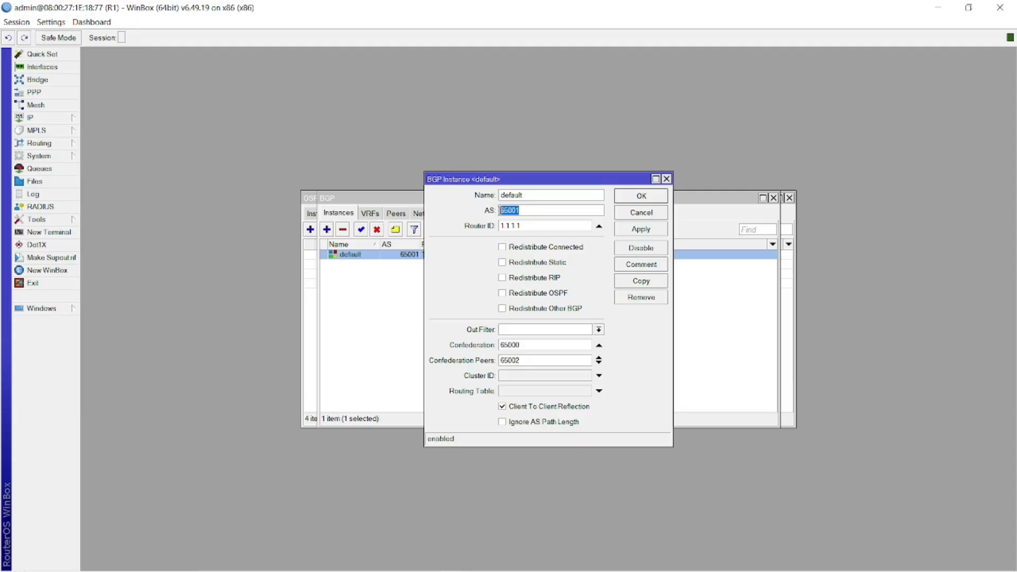
{"action": "double_click", "coordinate": [532, 350]}
{"action": "left_click_drag", "start_coordinate": [531, 227], "coordinate": [490, 226]}
{"action": "left_click_drag", "start_coordinate": [533, 209], "coordinate": [499, 209]}
Step: Check the topology in Packet Tracer, return to WinBox, and apply R1's default BGP instance settings
{"action": "key", "text": "alt+Tab"}
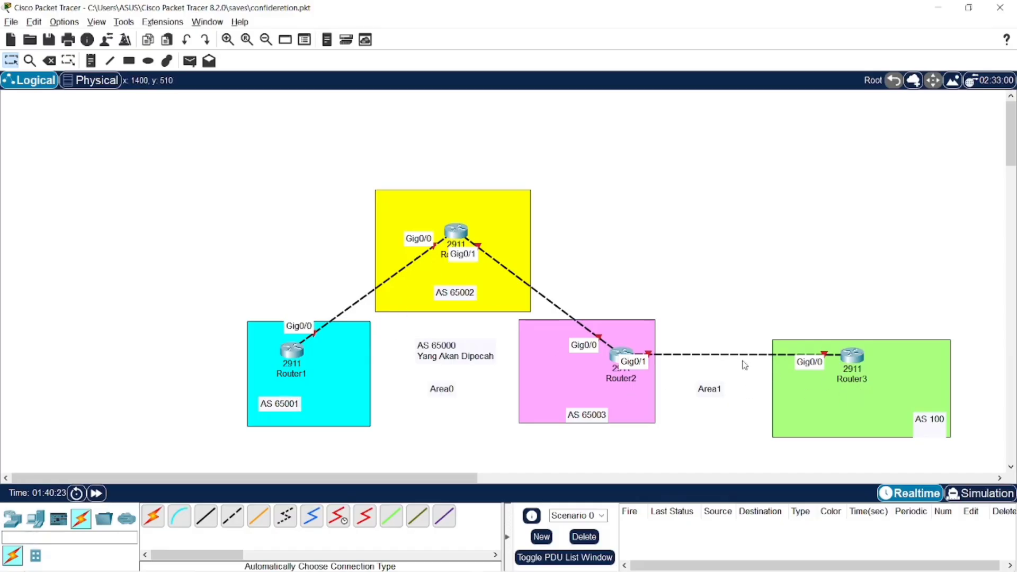
{"action": "key", "text": "alt+Tab"}
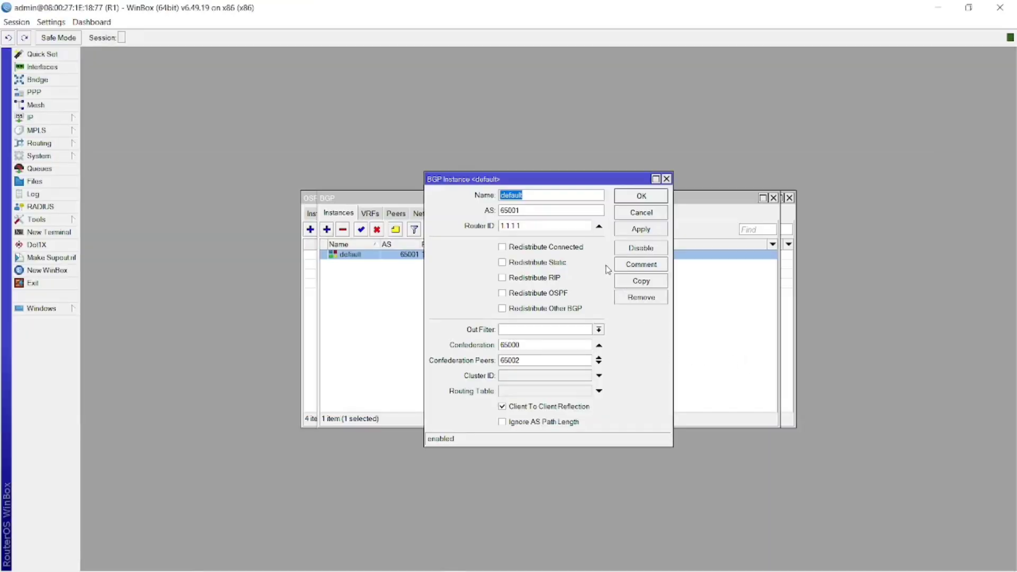
{"action": "left_click", "coordinate": [641, 230]}
{"action": "left_click_drag", "start_coordinate": [527, 345], "coordinate": [498, 346]}
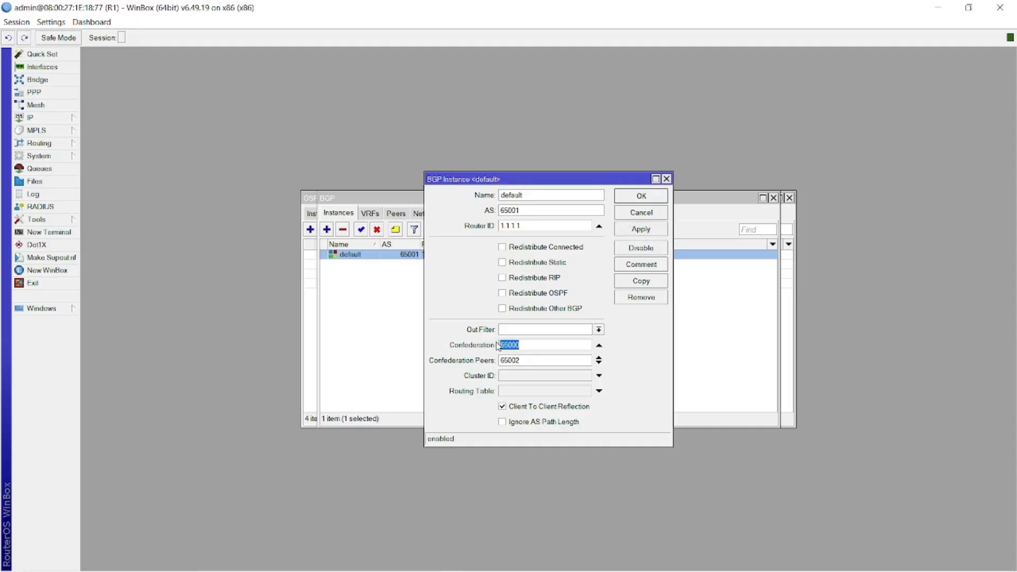
Step: Examine the name and confederation peers of R1's default BGP instance
{"action": "double_click", "coordinate": [542, 198]}
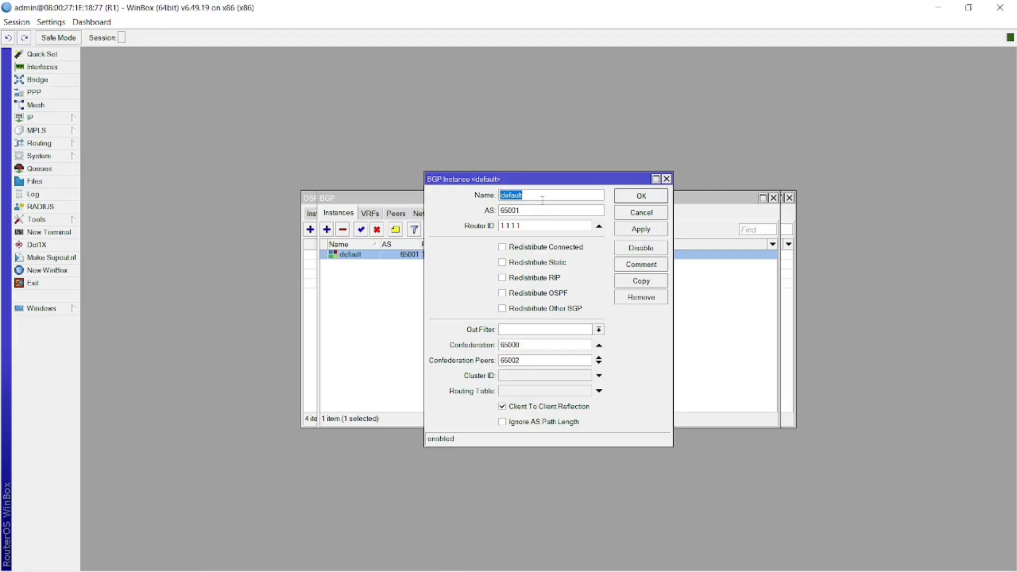
{"action": "double_click", "coordinate": [530, 359]}
{"action": "left_click", "coordinate": [530, 360]}
{"action": "double_click", "coordinate": [530, 360]}
{"action": "left_click", "coordinate": [539, 360]}
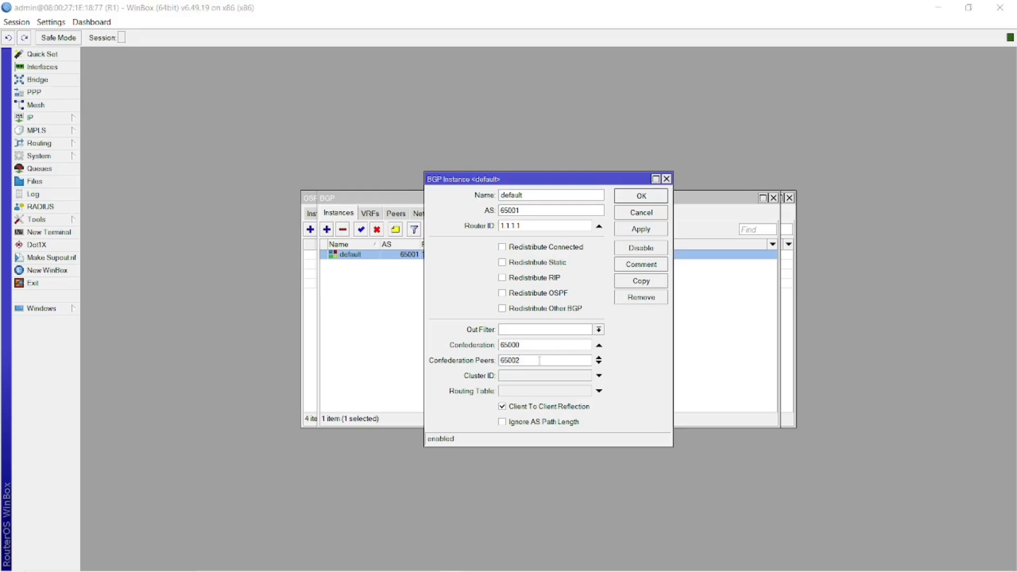
Step: Check the sub-AS layout in Packet Tracer, return to WinBox, and save and close R1's default BGP instance
{"action": "key", "text": "alt+Tab"}
{"action": "key", "text": "alt+Tab"}
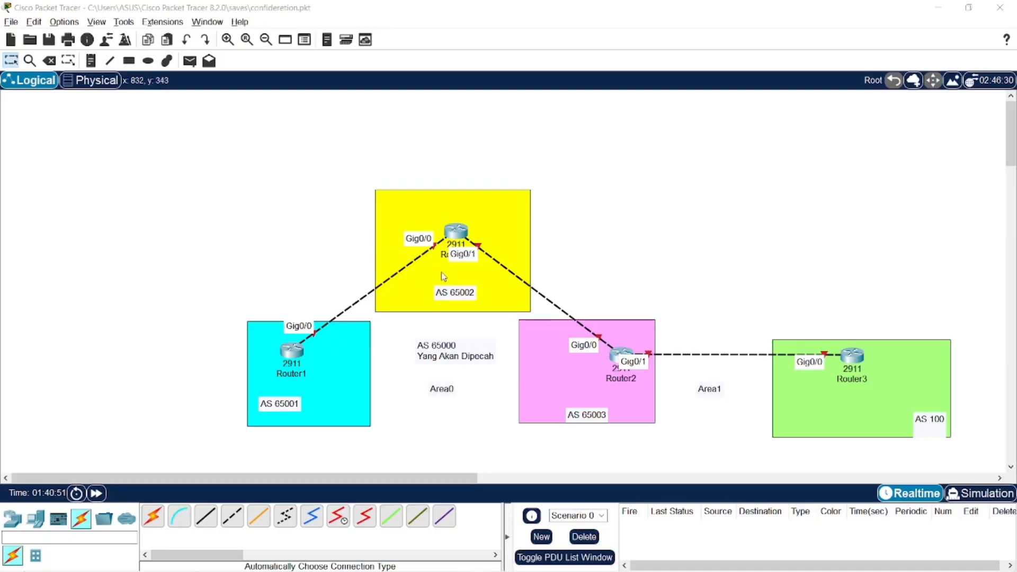
{"action": "left_click", "coordinate": [639, 235]}
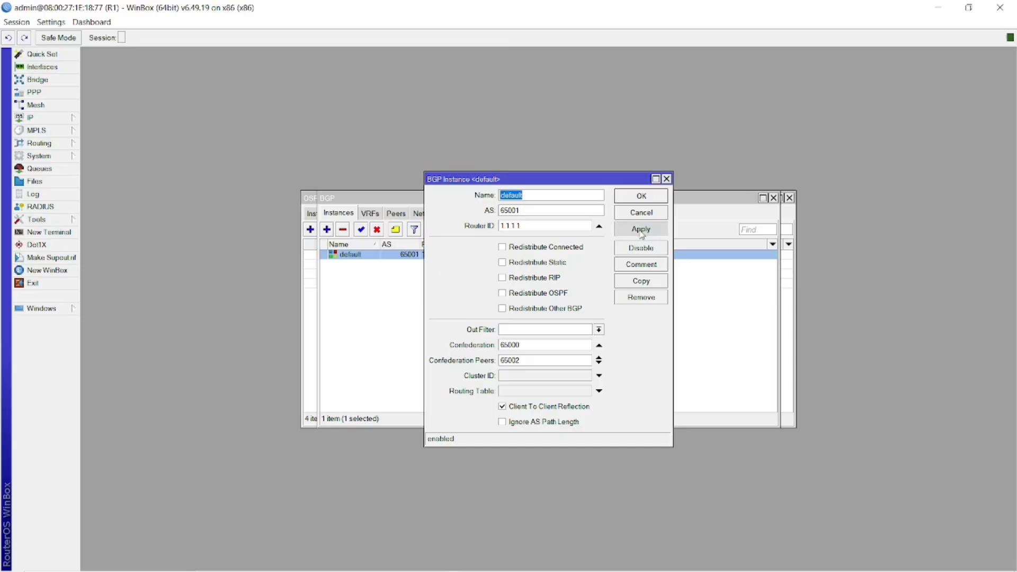
{"action": "left_click", "coordinate": [635, 200]}
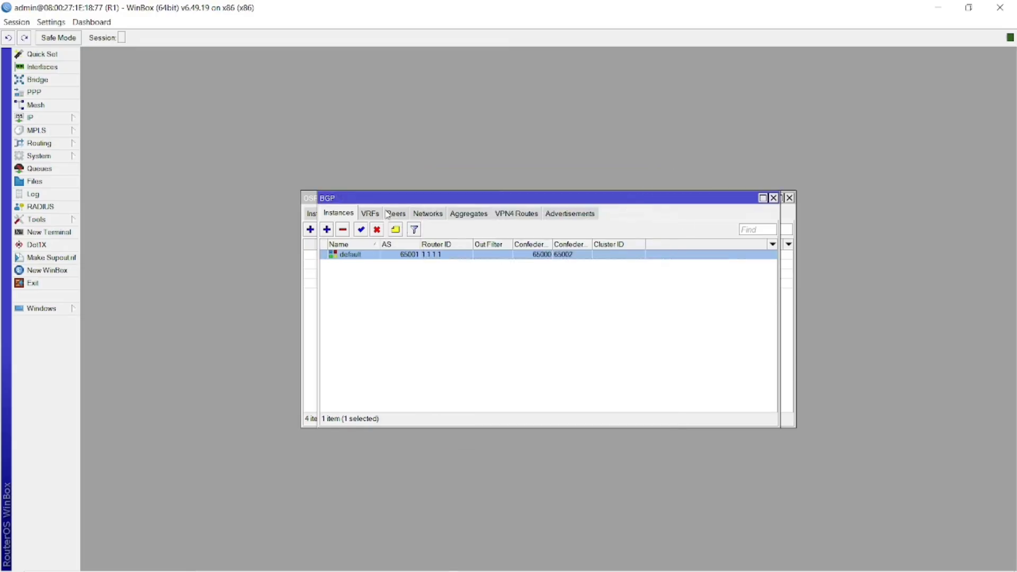
Step: Start a new BGP peer on R1 with remote address 2.2.2.2
{"action": "left_click", "coordinate": [394, 213]}
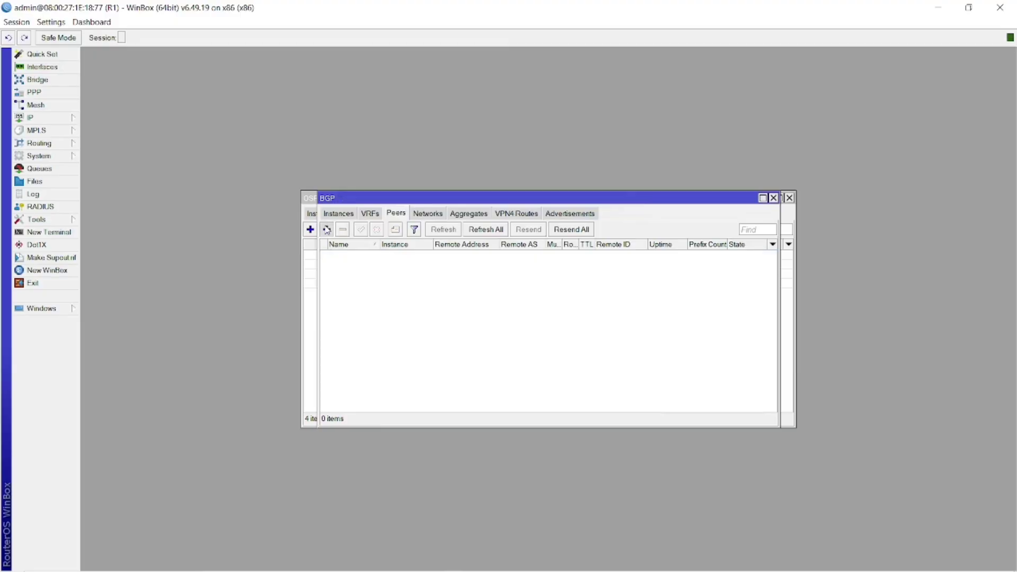
{"action": "left_click", "coordinate": [327, 229]}
{"action": "left_click", "coordinate": [475, 176]}
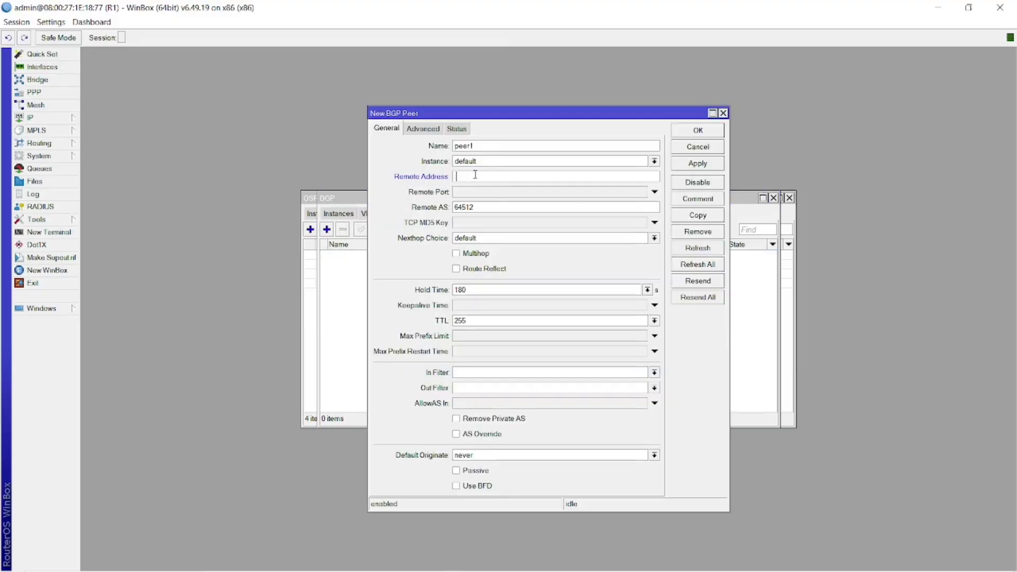
{"action": "type", "text": "2.2.2.2"}
Step: Switch to Packet Tracer and add the notes "lo 2.2.2.2" in the AS 65002 area and "lo 1.1.1.1" in the AS 65001 area
{"action": "key", "text": "alt+Tab"}
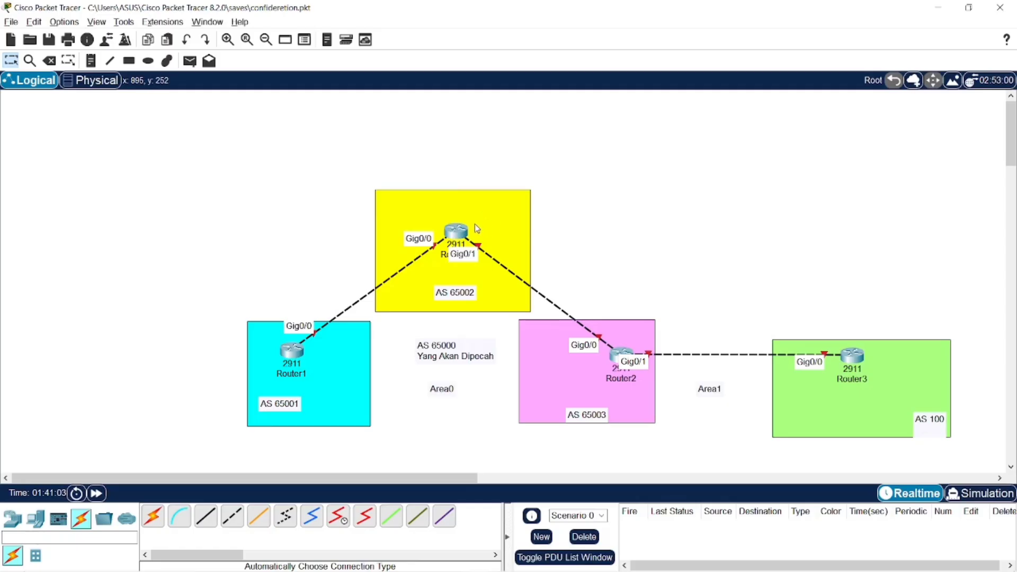
{"action": "left_click", "coordinate": [90, 60]}
{"action": "left_click", "coordinate": [400, 201]}
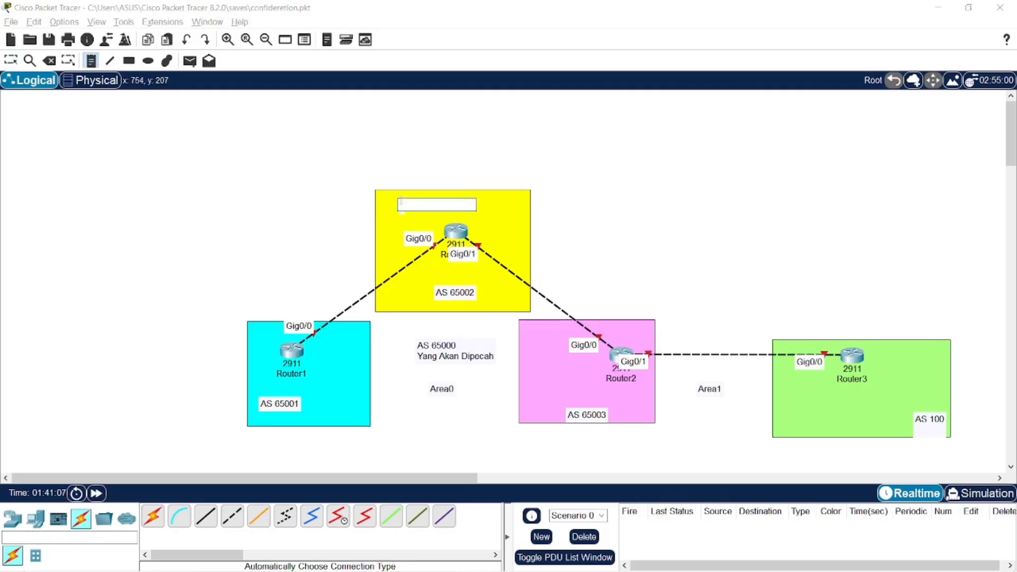
{"action": "type", "text": "lo 2.2.2.2"}
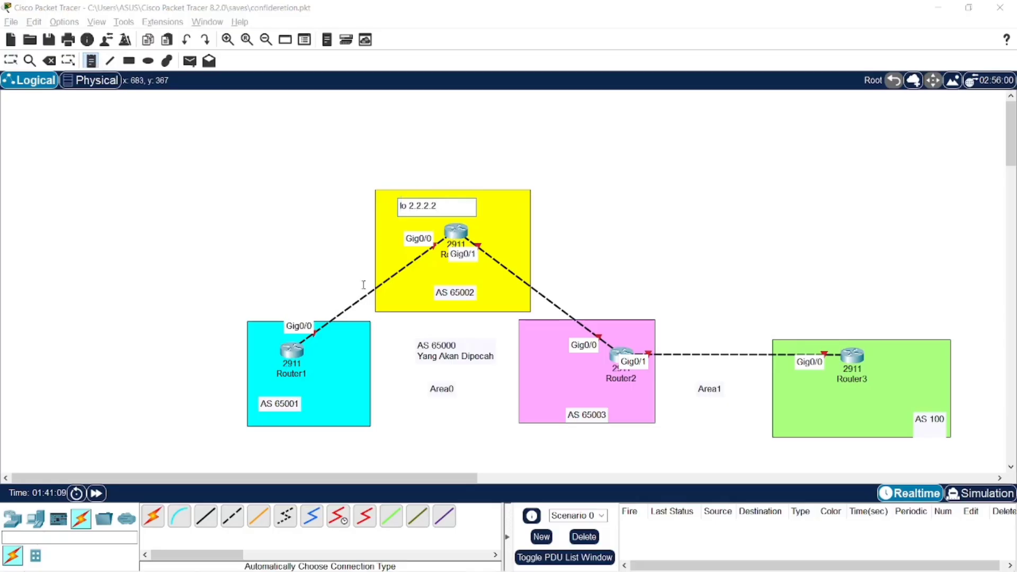
{"action": "left_click", "coordinate": [328, 373]}
{"action": "type", "text": "lo"}
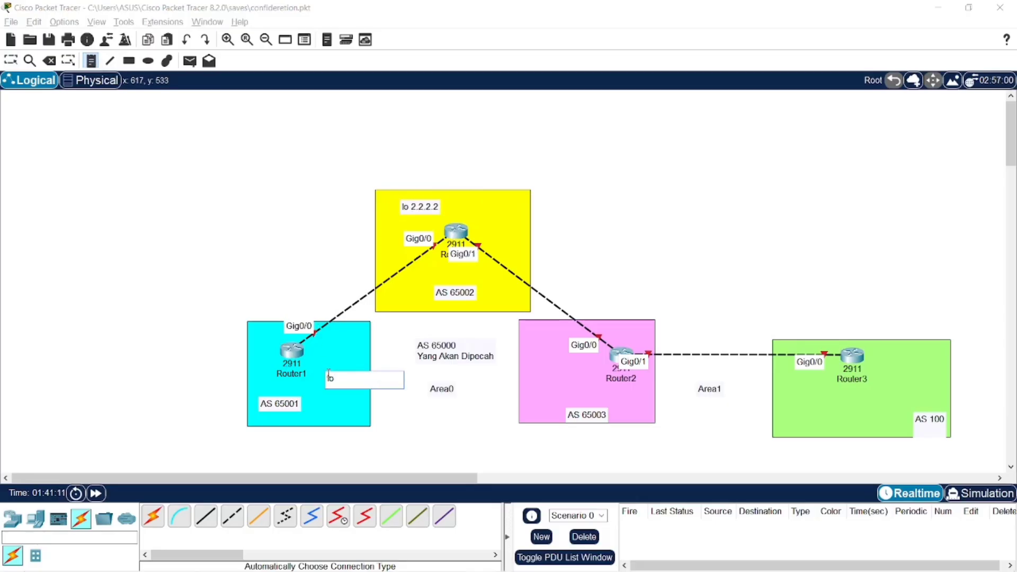
{"action": "type", "text": " 1.1.1.1"}
Step: Add the notes "Lo 3.3.3.3" in the AS 65003 area and "Lo 4.4.4.4" in the AS 100 area
{"action": "left_click", "coordinate": [531, 337]}
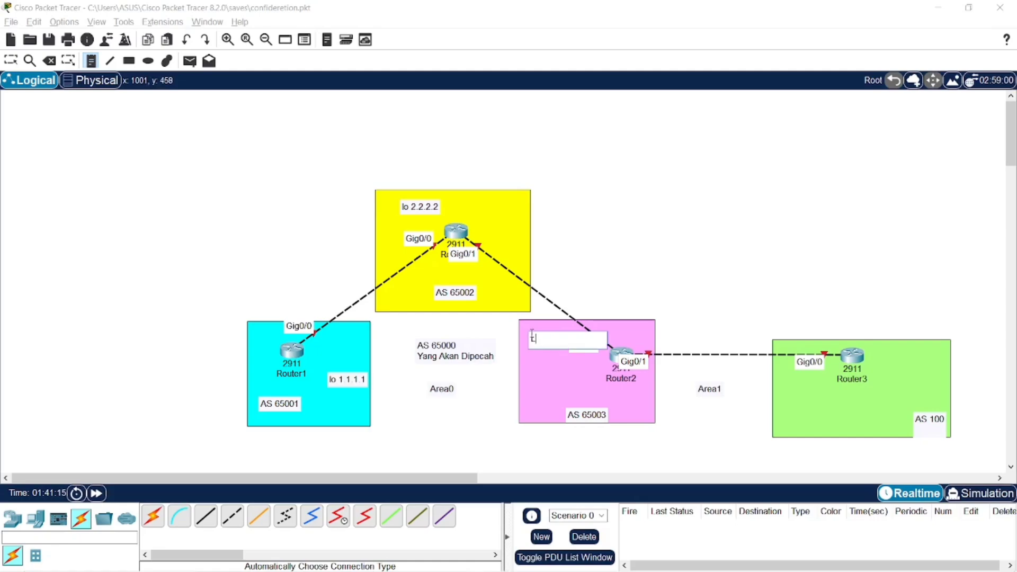
{"action": "type", "text": "Lo 3.3.3.3"}
{"action": "left_click", "coordinate": [913, 355]}
{"action": "type", "text": "Lo"}
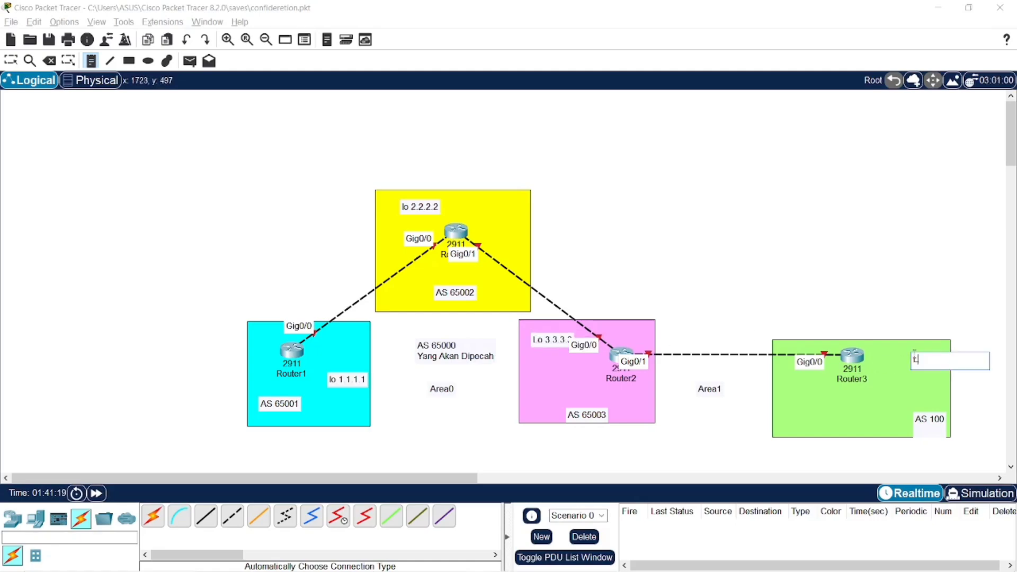
{"action": "type", "text": " 4.4.4.4"}
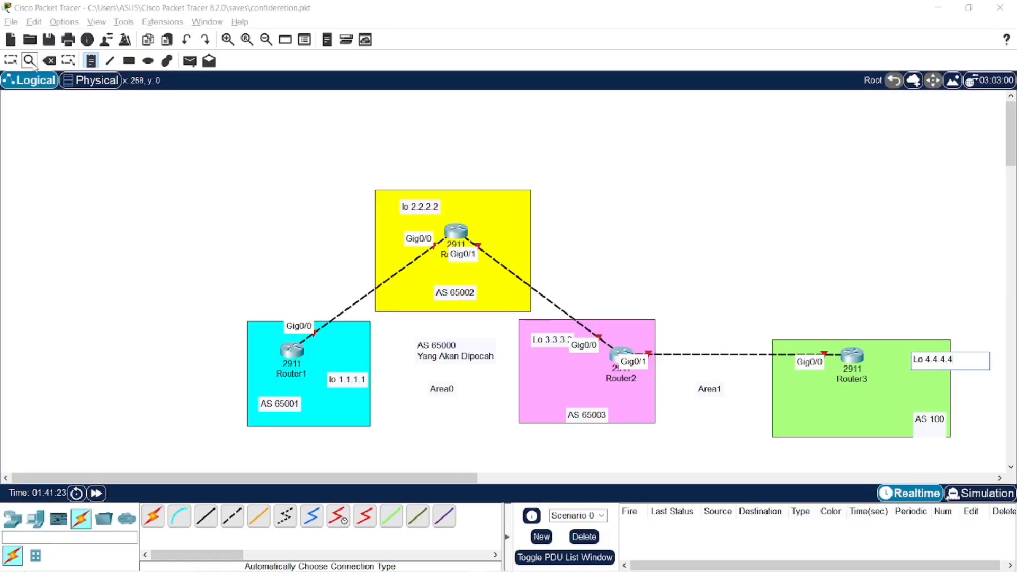
{"action": "left_click", "coordinate": [11, 60]}
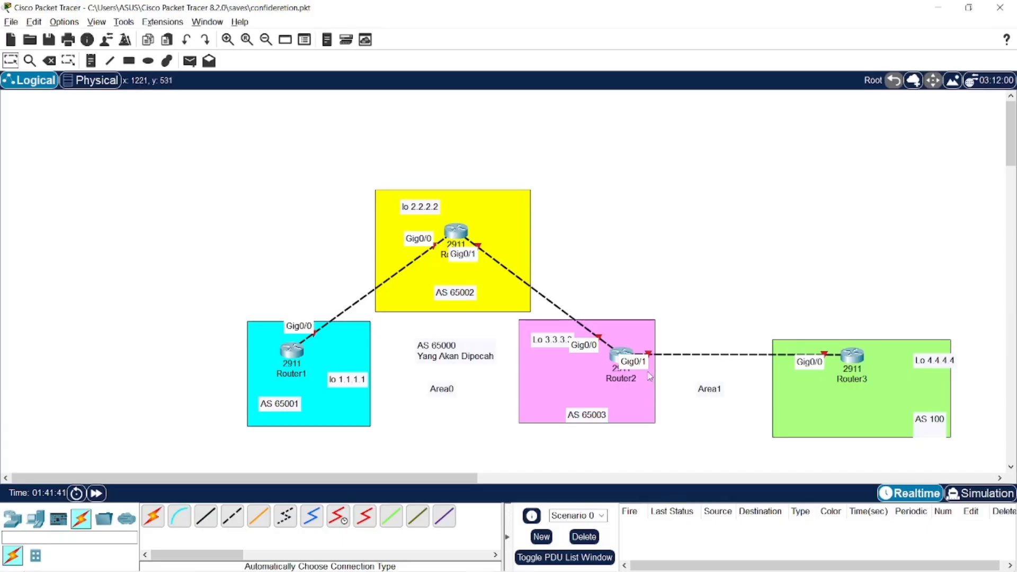
Step: Return to WinBox and set the new BGP peer's remote AS to 65002
{"action": "key", "text": "alt+Tab"}
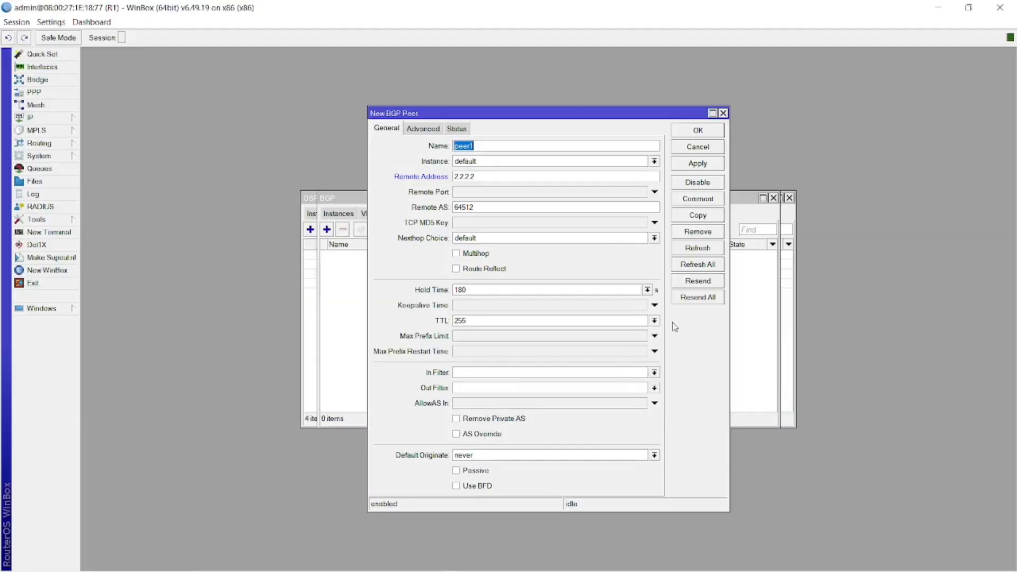
{"action": "left_click", "coordinate": [507, 203]}
{"action": "key", "text": "BackSpace"}
{"action": "key", "text": "BackSpace"}
{"action": "type", "text": "00"}
{"action": "double_click", "coordinate": [469, 206]}
Step: Set the peer's update source to lo, enable Multihop, and save the peer
{"action": "left_click", "coordinate": [433, 133]}
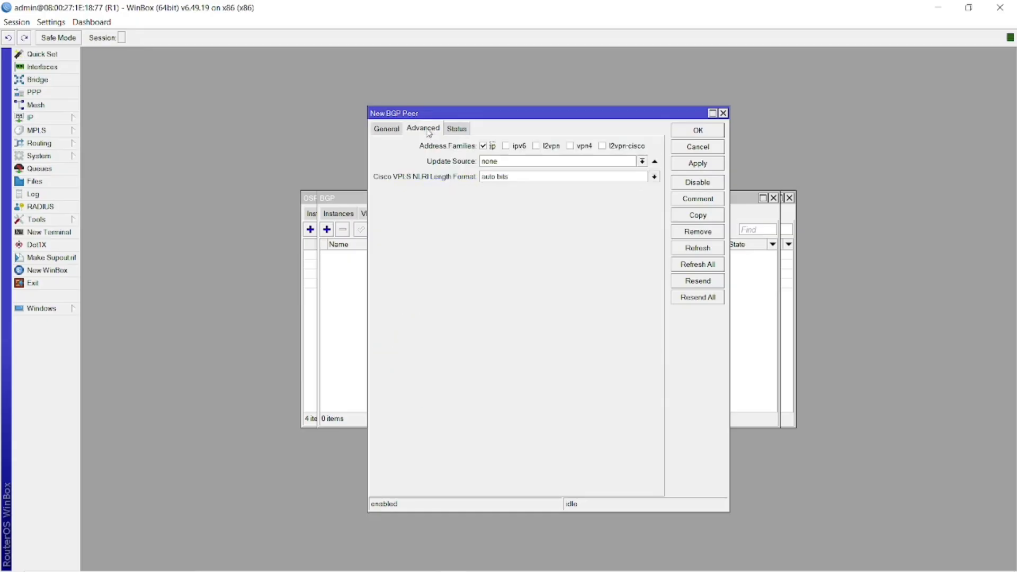
{"action": "left_click", "coordinate": [641, 161]}
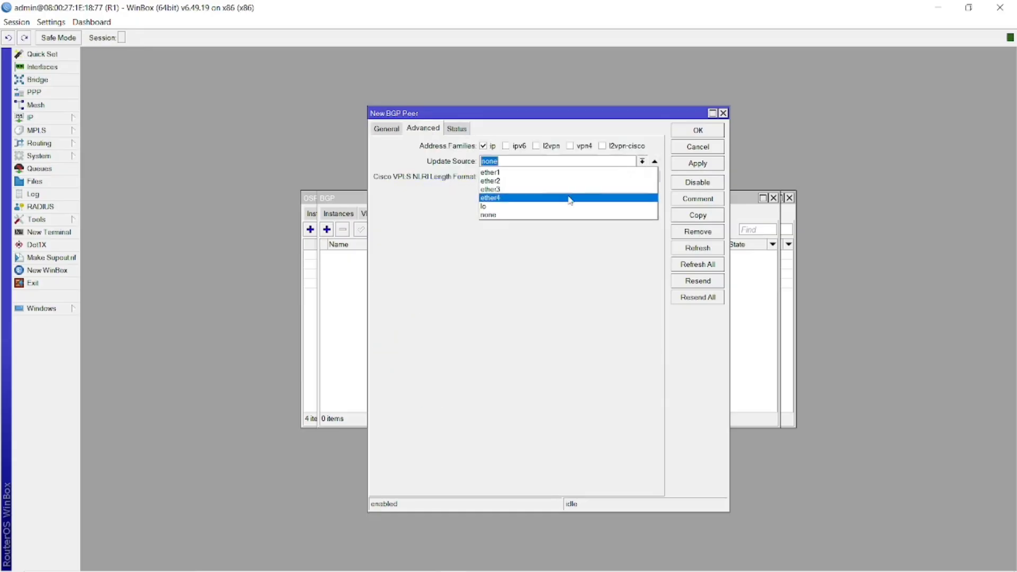
{"action": "left_click", "coordinate": [545, 207]}
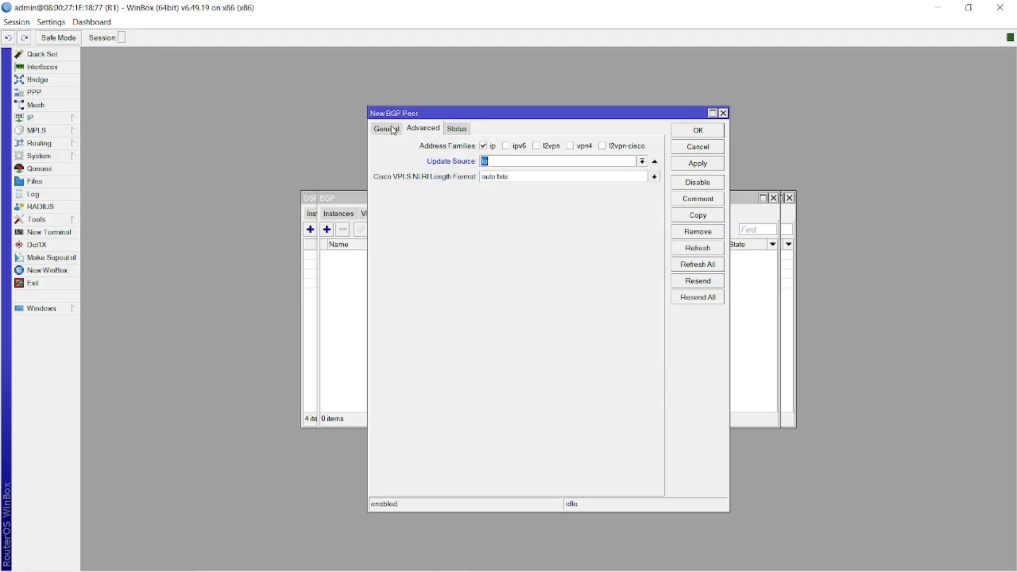
{"action": "left_click", "coordinate": [392, 129]}
{"action": "left_click", "coordinate": [480, 259]}
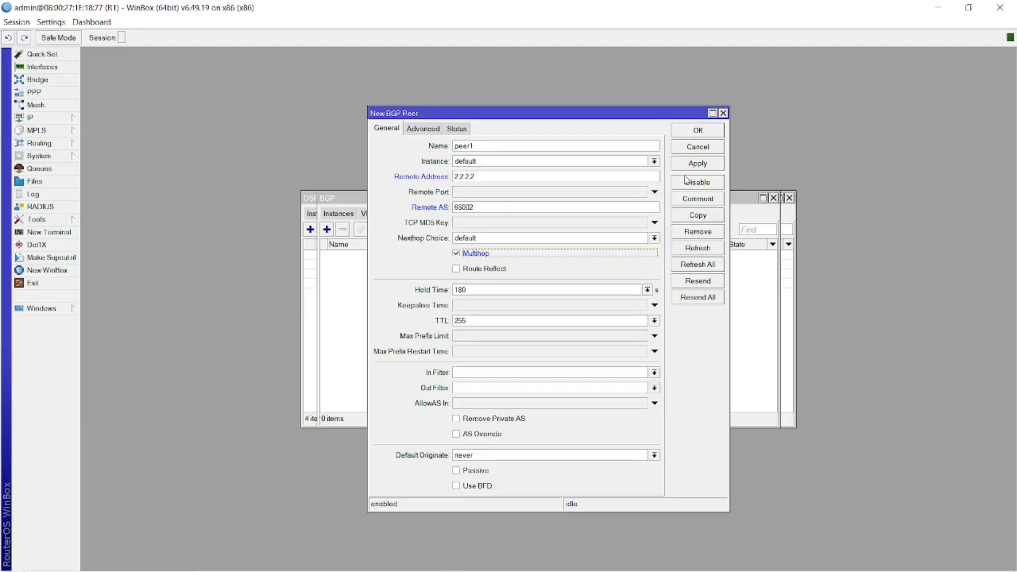
{"action": "left_click", "coordinate": [698, 165]}
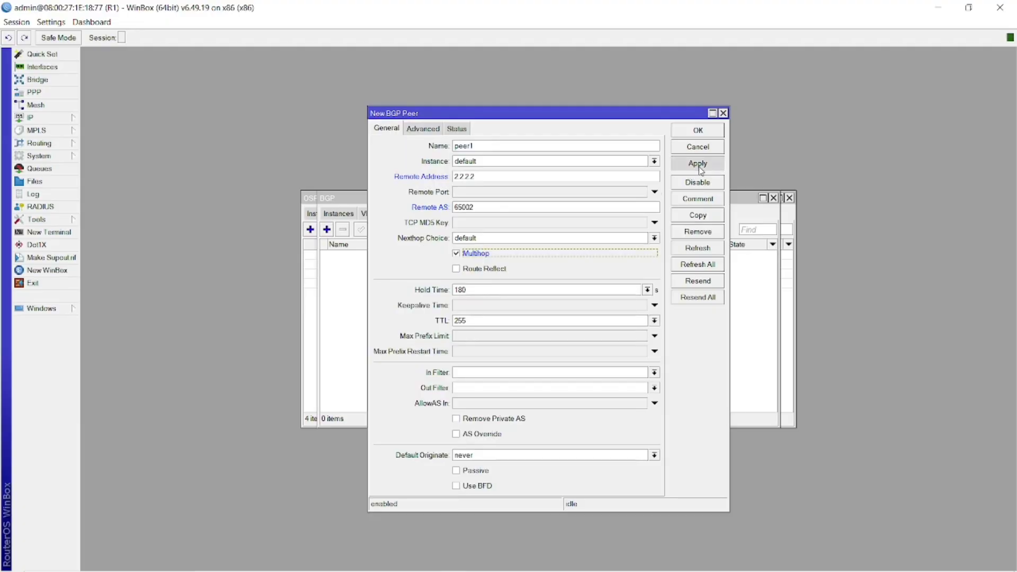
{"action": "left_click", "coordinate": [707, 136]}
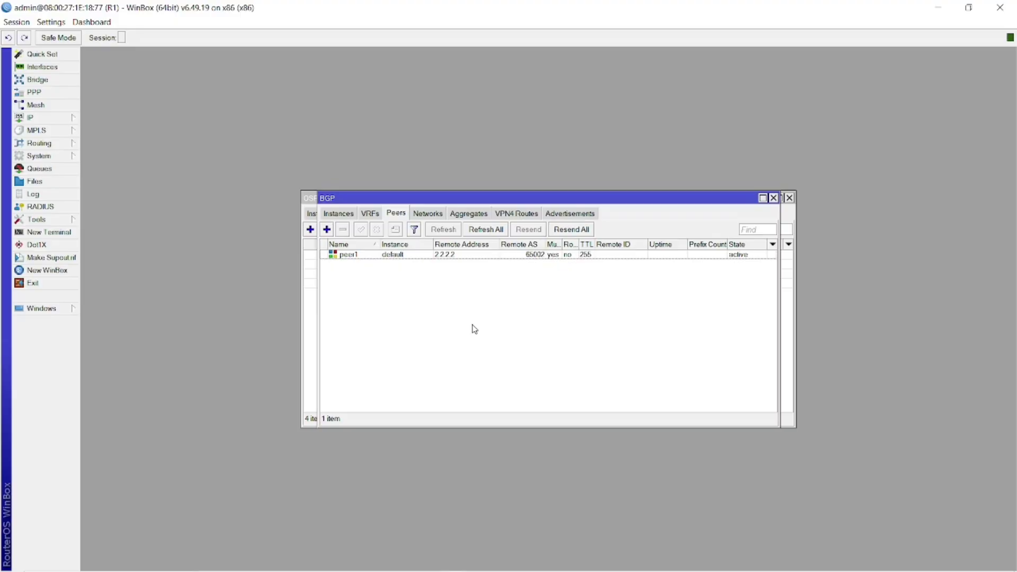
Step: Connect to router R2 from the WinBox neighbor list, dismiss the licence notice, and maximize its session window
{"action": "key", "text": "alt+Tab"}
{"action": "key", "text": "alt+Tab"}
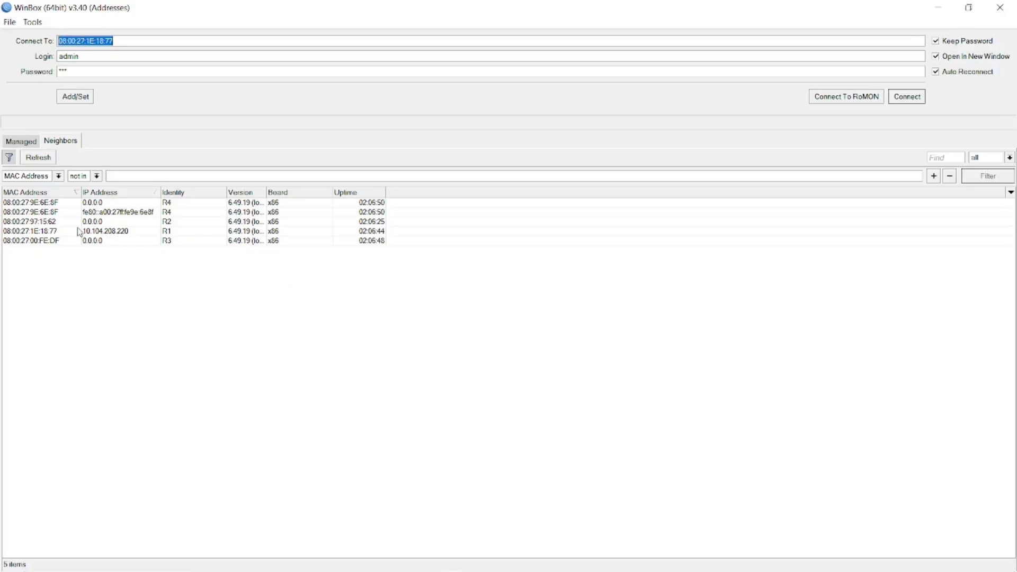
{"action": "left_click", "coordinate": [47, 223]}
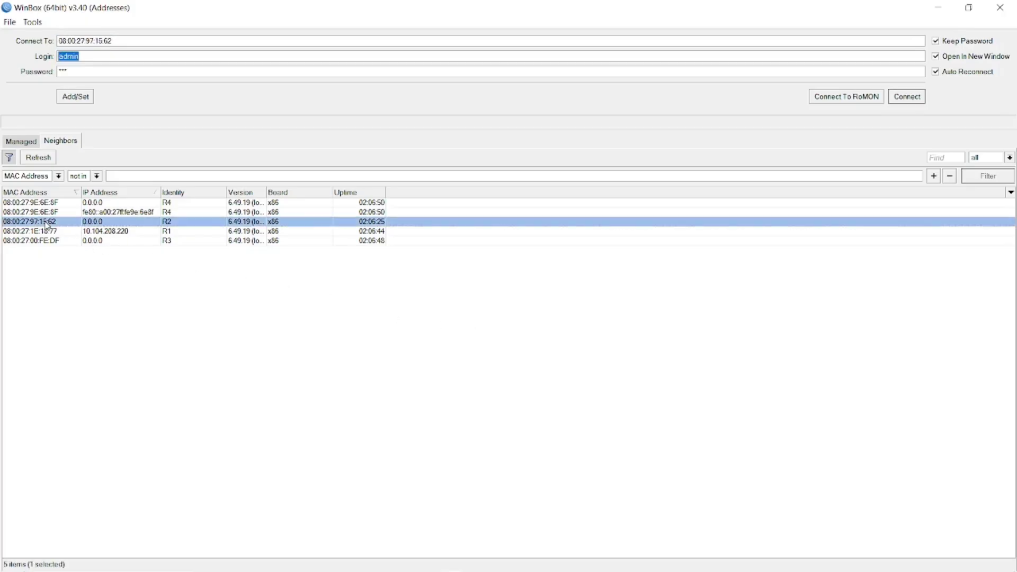
{"action": "left_click", "coordinate": [913, 98]}
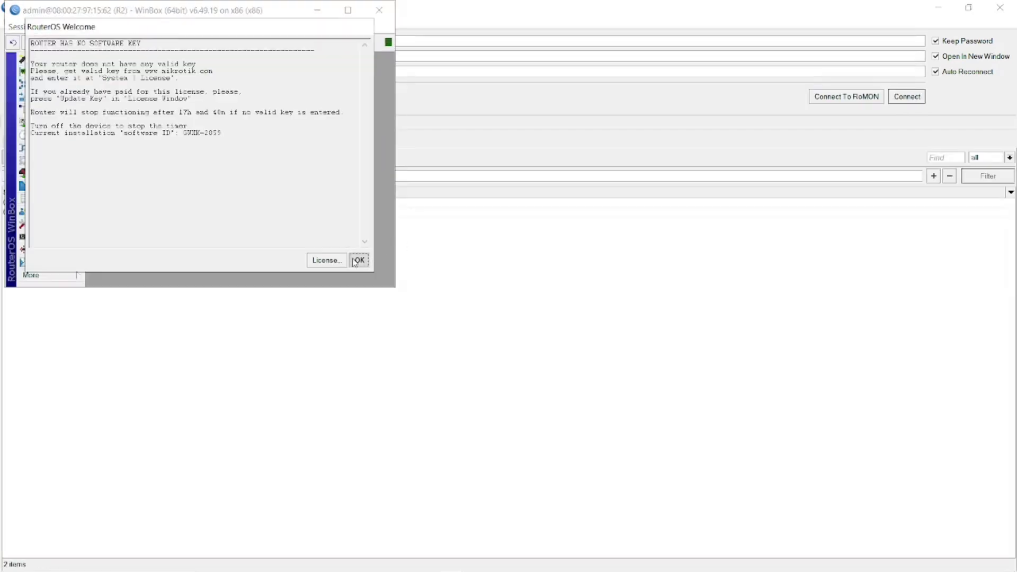
{"action": "left_click", "coordinate": [359, 260]}
{"action": "left_click", "coordinate": [347, 9]}
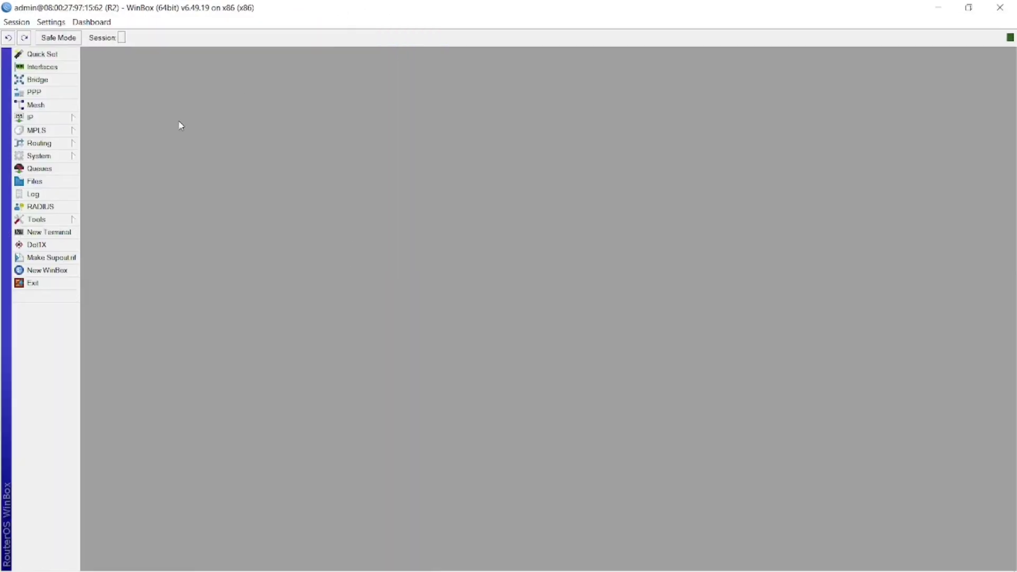
Step: Review the networks and interfaces in R2's OSPF settings
{"action": "left_click", "coordinate": [52, 144]}
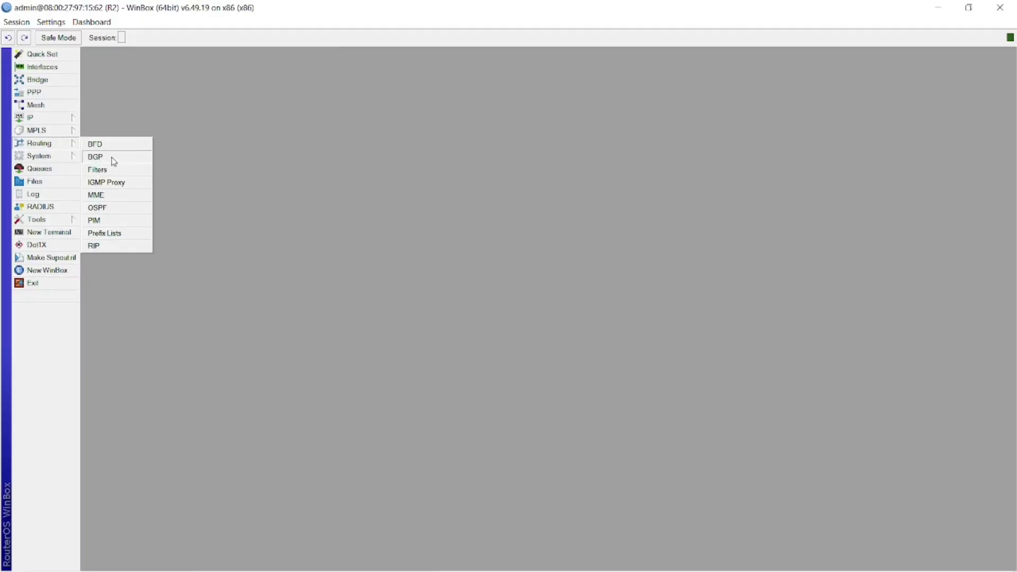
{"action": "left_click", "coordinate": [108, 208]}
{"action": "left_click", "coordinate": [395, 215]}
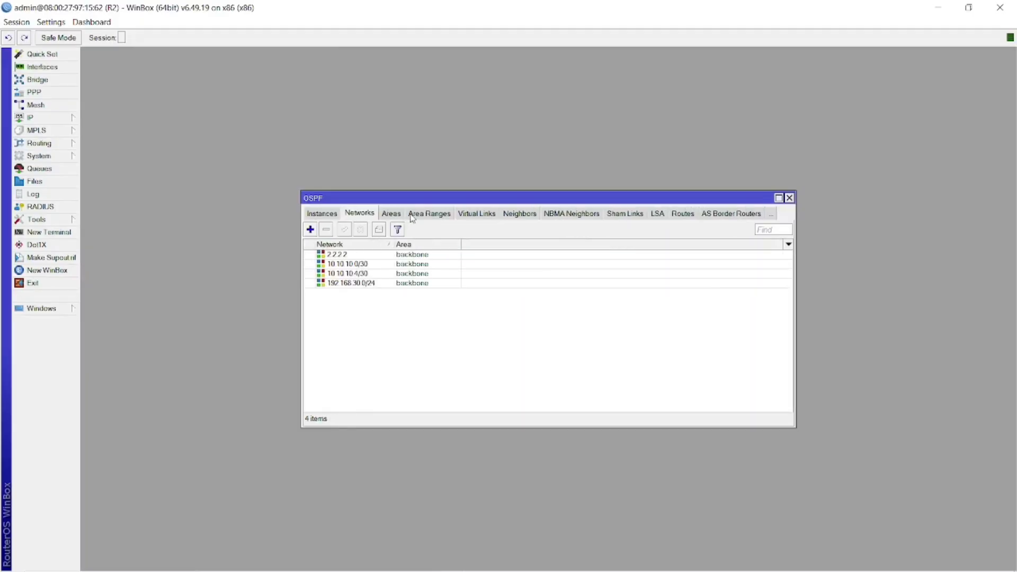
{"action": "left_click", "coordinate": [327, 216]}
{"action": "left_click", "coordinate": [327, 216]}
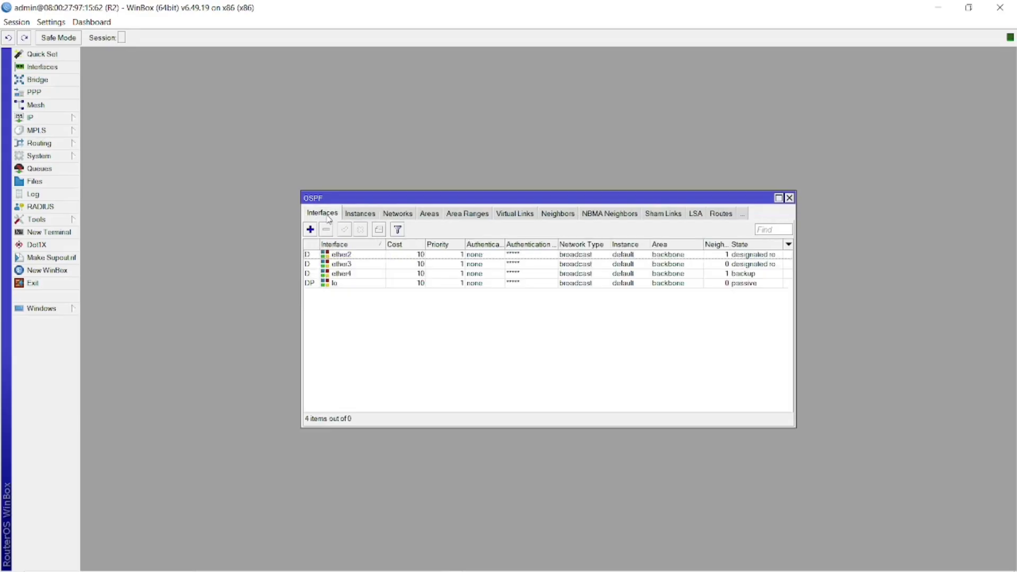
Step: Examine R2's IP address list, switch to R1's WinBox session, and examine R1's IP address list
{"action": "left_click", "coordinate": [68, 116]}
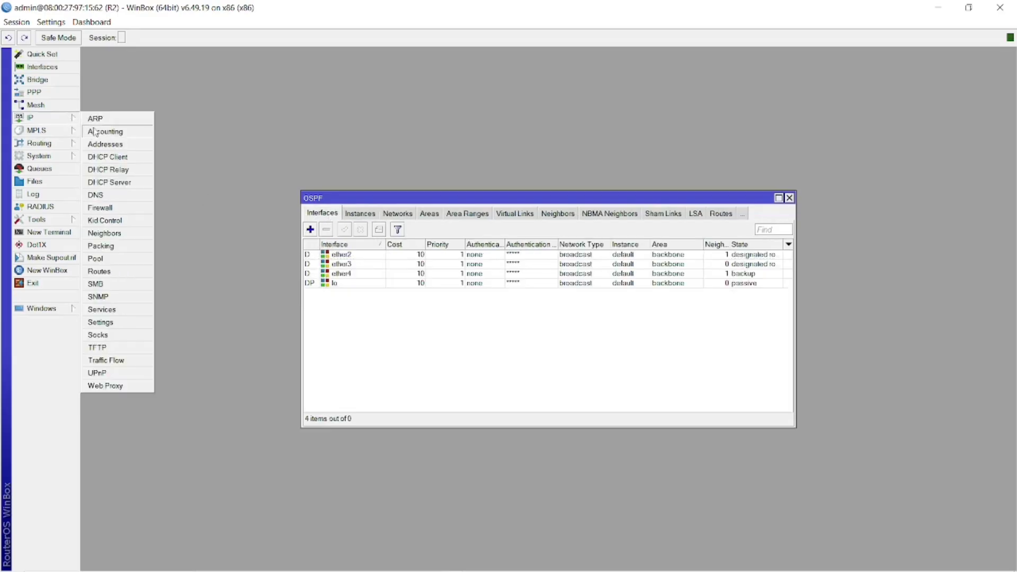
{"action": "left_click", "coordinate": [104, 144]}
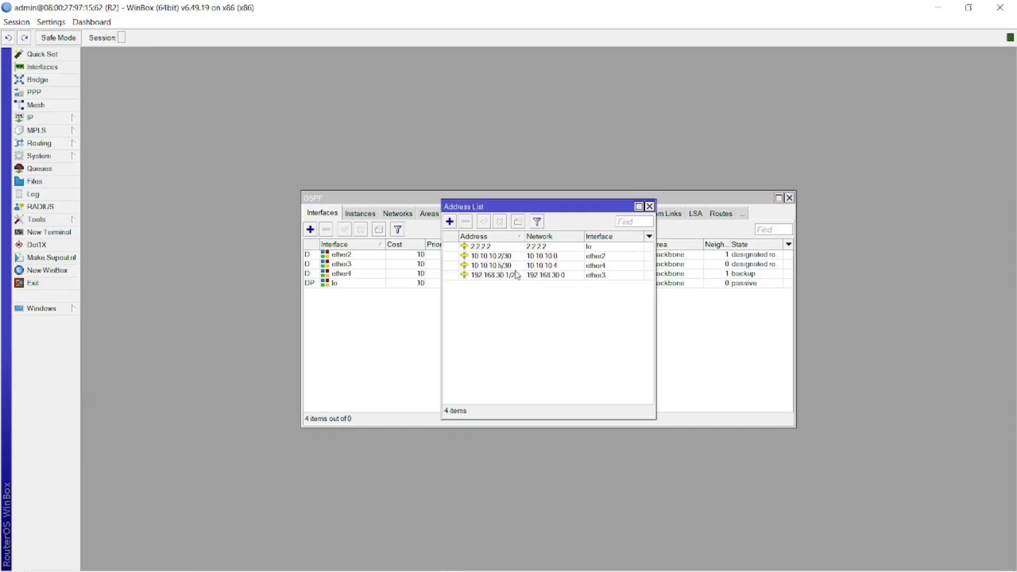
{"action": "key", "text": "alt"}
{"action": "key", "text": "alt+Tab"}
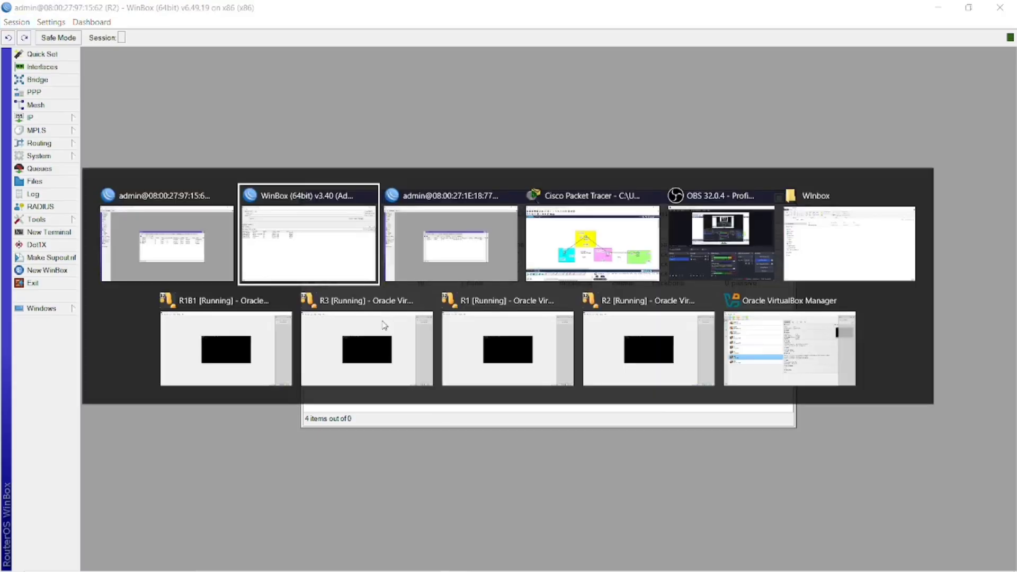
{"action": "key", "text": "alt+Tab"}
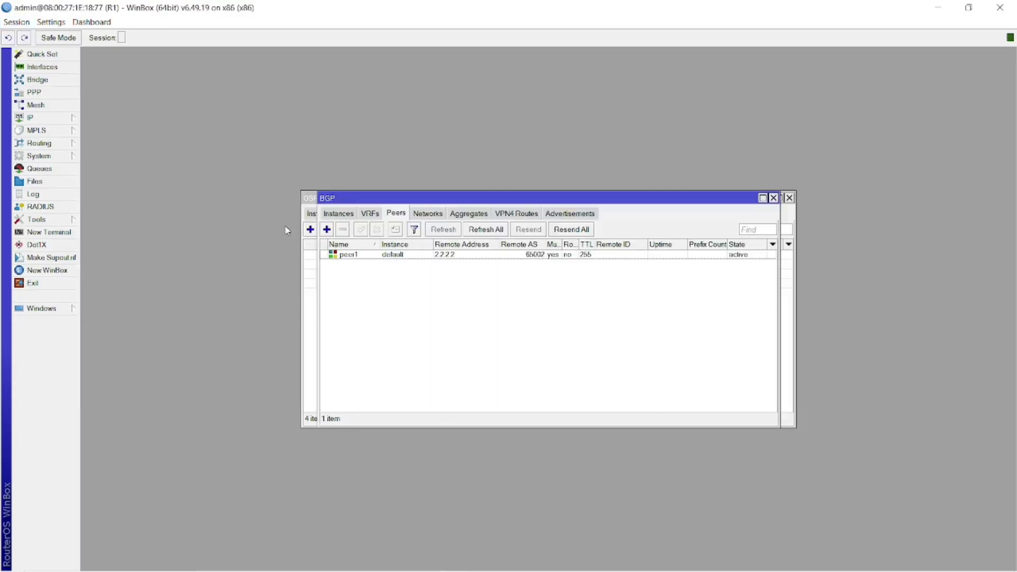
{"action": "left_click", "coordinate": [63, 119]}
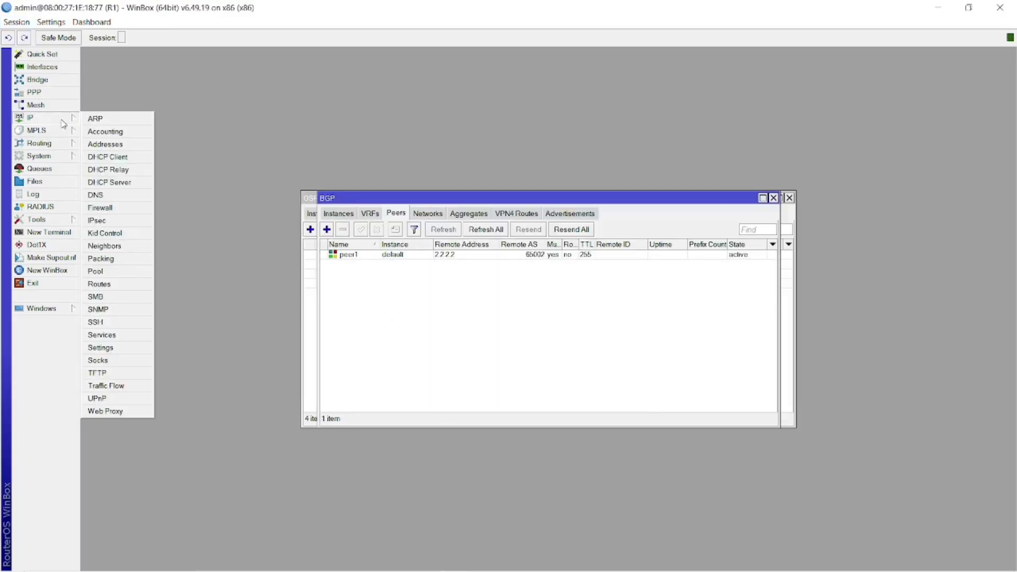
{"action": "left_click", "coordinate": [101, 147]}
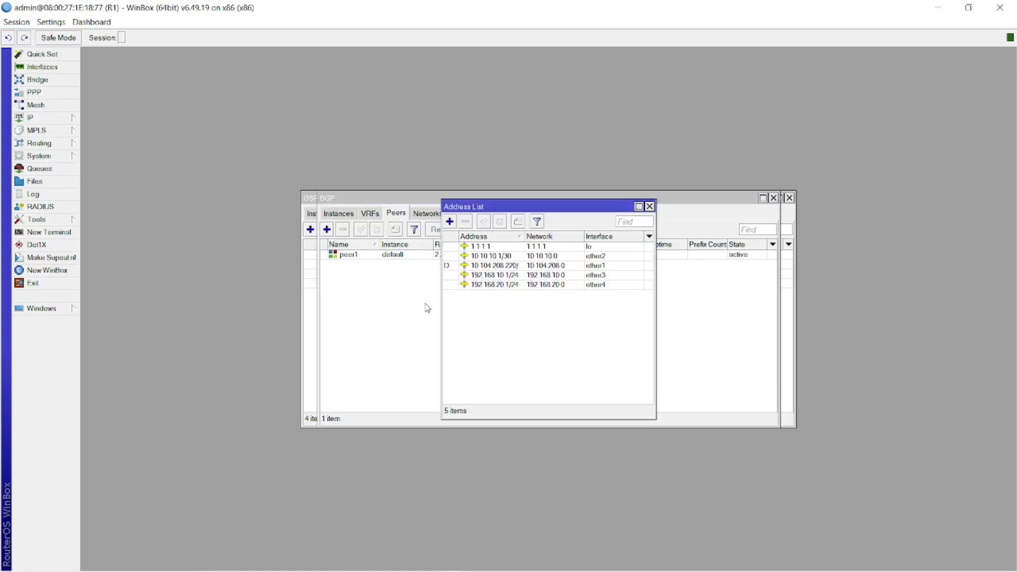
Step: Switch to R2's WinBox session and examine its IP address list
{"action": "key", "text": "alt+Tab"}
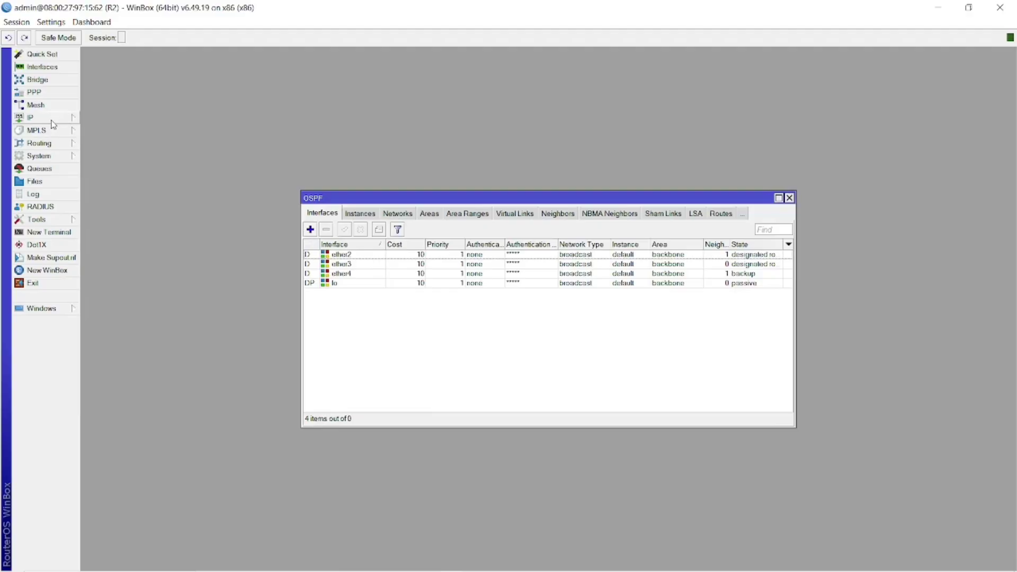
{"action": "left_click", "coordinate": [42, 118]}
{"action": "left_click", "coordinate": [108, 148]}
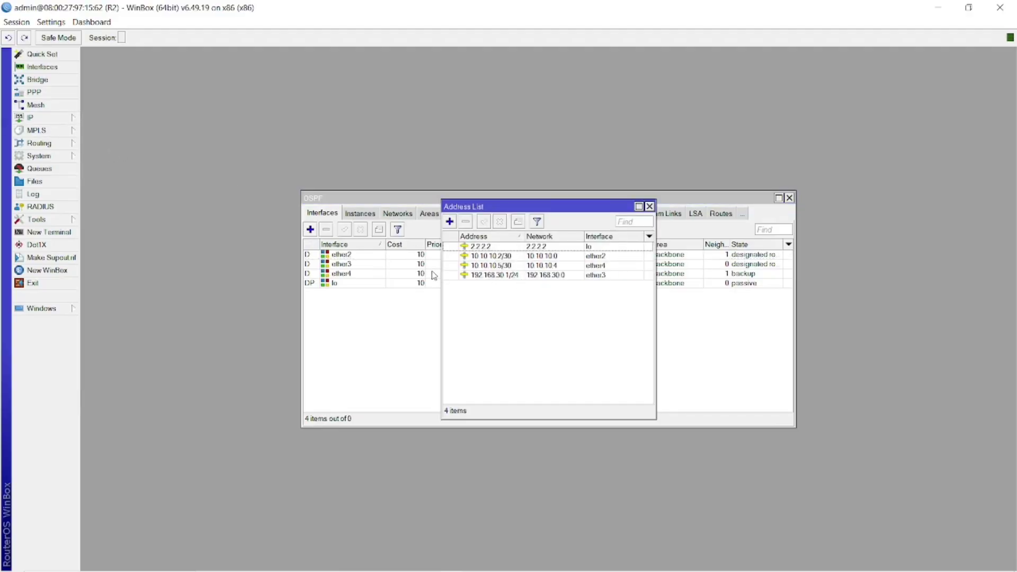
{"action": "left_click", "coordinate": [439, 315]}
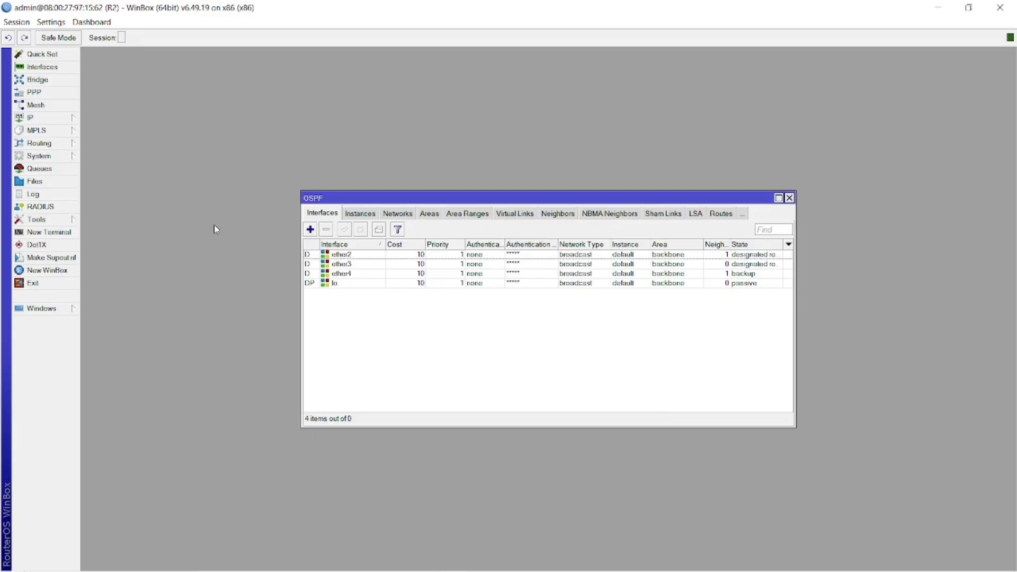
Step: Examine the AS, router ID, confederation and confederation peers in R2's default BGP instance
{"action": "left_click", "coordinate": [66, 143]}
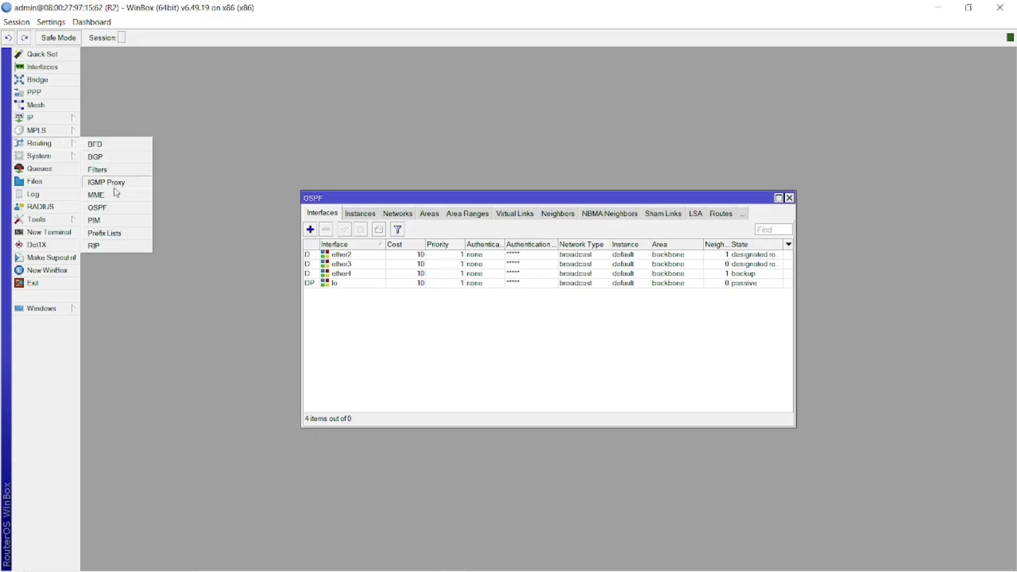
{"action": "left_click", "coordinate": [103, 158]}
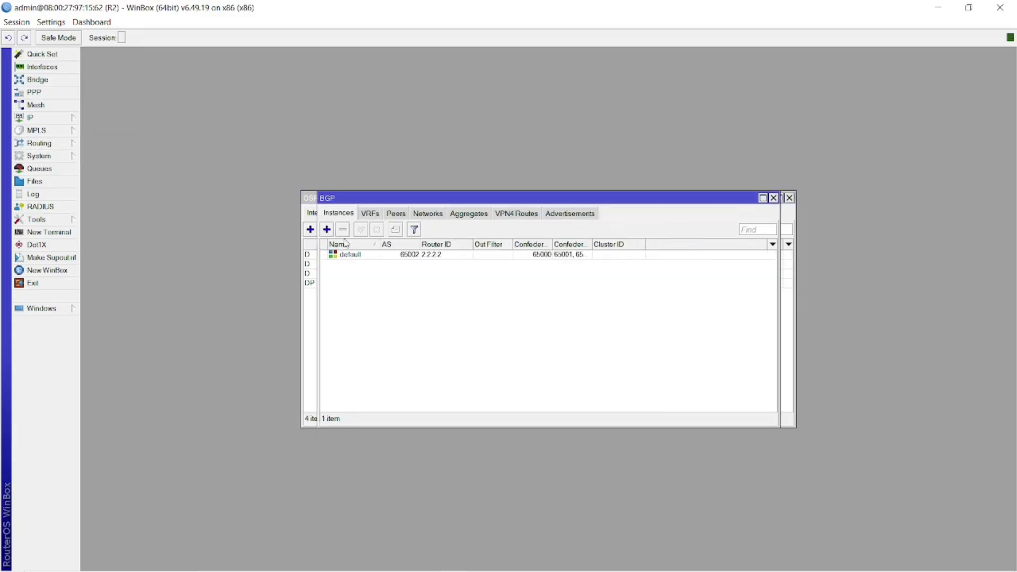
{"action": "double_click", "coordinate": [369, 255]}
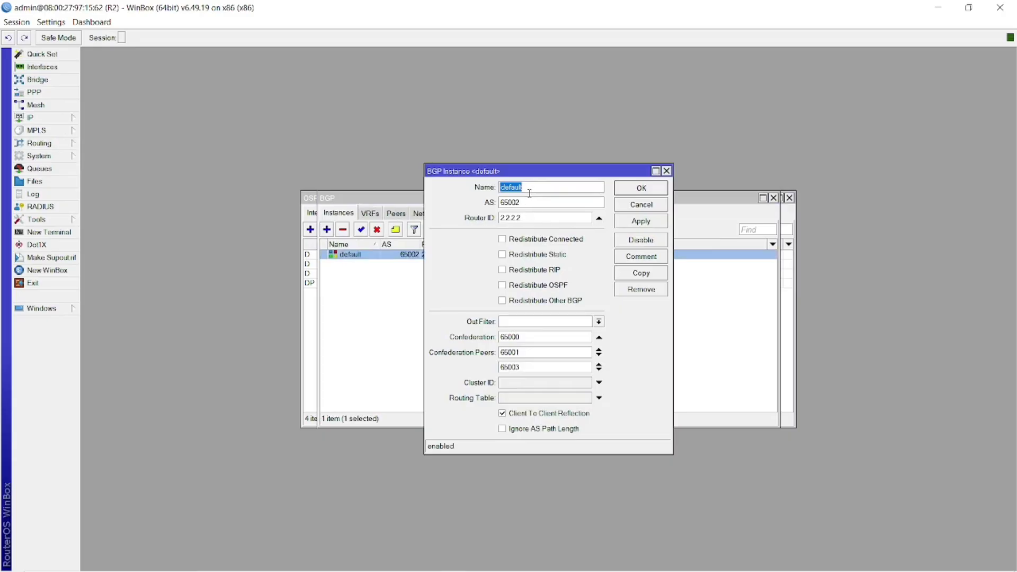
{"action": "left_click", "coordinate": [530, 203]}
{"action": "left_click_drag", "start_coordinate": [533, 341], "coordinate": [492, 344]}
{"action": "double_click", "coordinate": [521, 202]}
{"action": "left_click", "coordinate": [540, 202]}
{"action": "left_click_drag", "start_coordinate": [548, 351], "coordinate": [486, 357]}
{"action": "left_click", "coordinate": [525, 351]}
Step: Switch to the Packet Tracer topology and move the Lo 3.3.3.3 label clear of the Gig0/0 label in the AS 65003 area
{"action": "key", "text": "alt+Tab"}
{"action": "key", "text": "alt+Tab"}
{"action": "key", "text": "alt+Tab"}
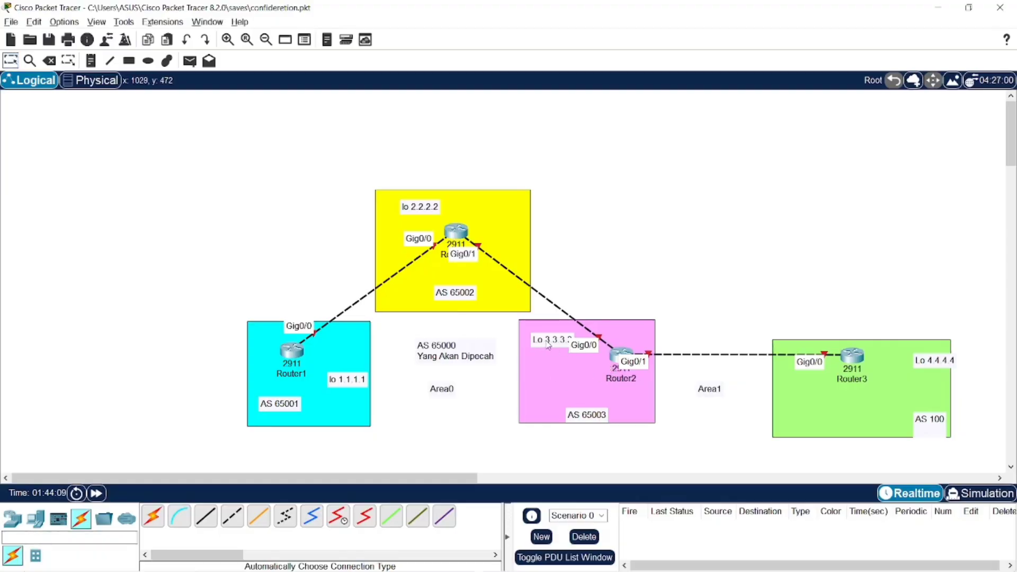
{"action": "left_click_drag", "start_coordinate": [548, 344], "coordinate": [540, 338]}
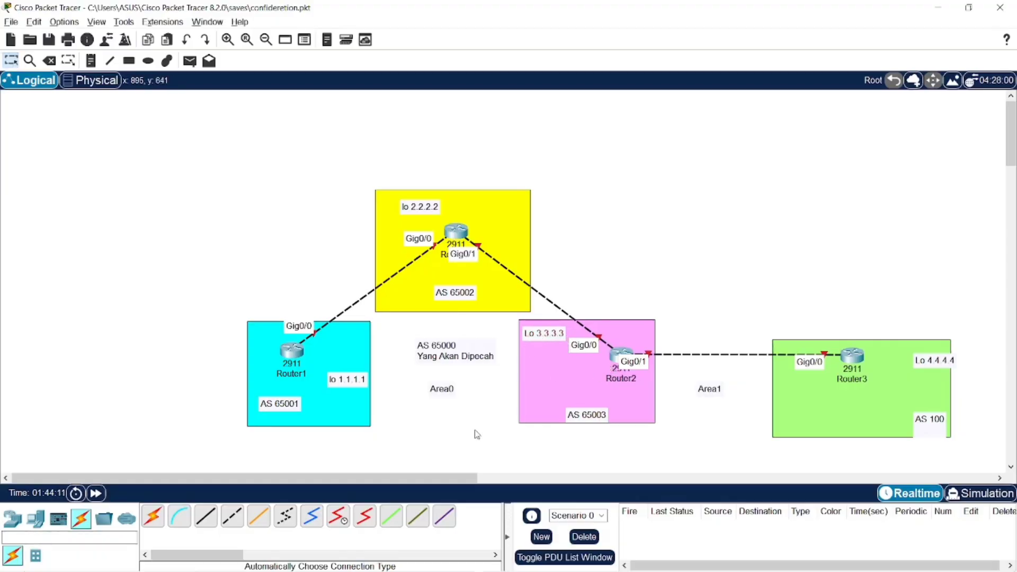
Step: Return to R2's WinBox session and save the default BGP instance
{"action": "key", "text": "alt+Tab"}
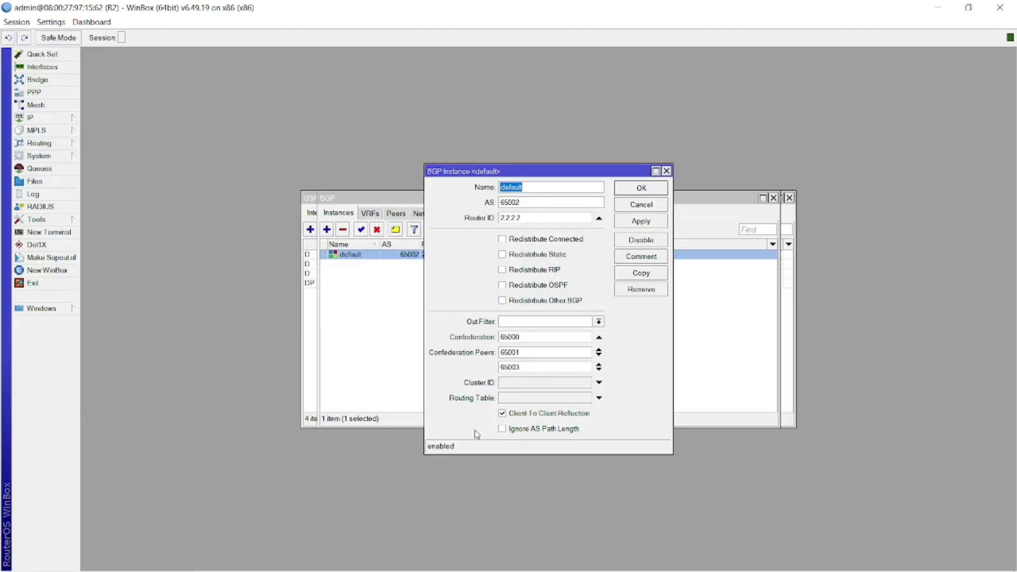
{"action": "left_click", "coordinate": [644, 221]}
{"action": "left_click", "coordinate": [646, 192]}
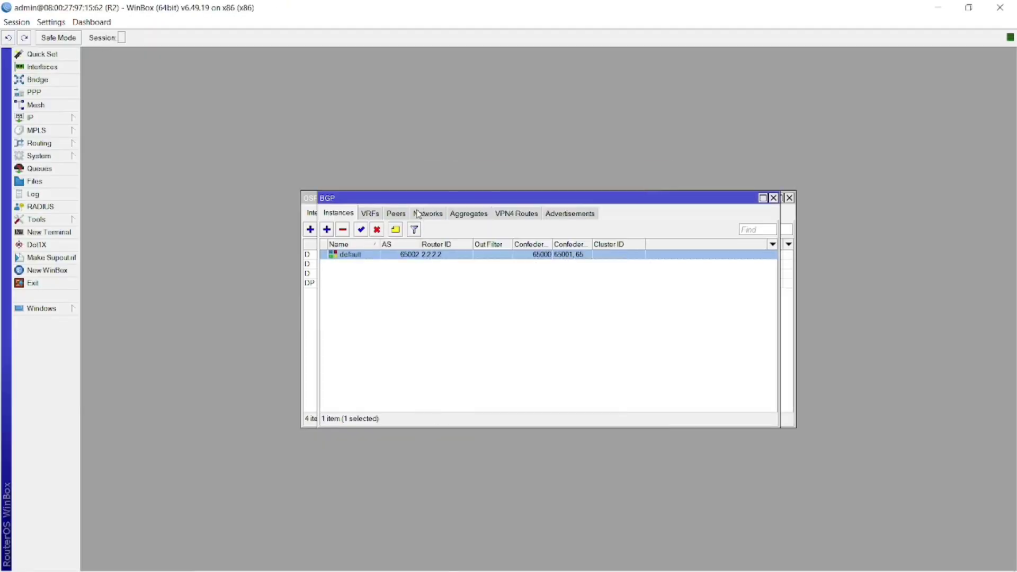
Step: Start a new BGP peer on R2 and set its update source to lo
{"action": "left_click", "coordinate": [403, 214]}
{"action": "left_click", "coordinate": [327, 230]}
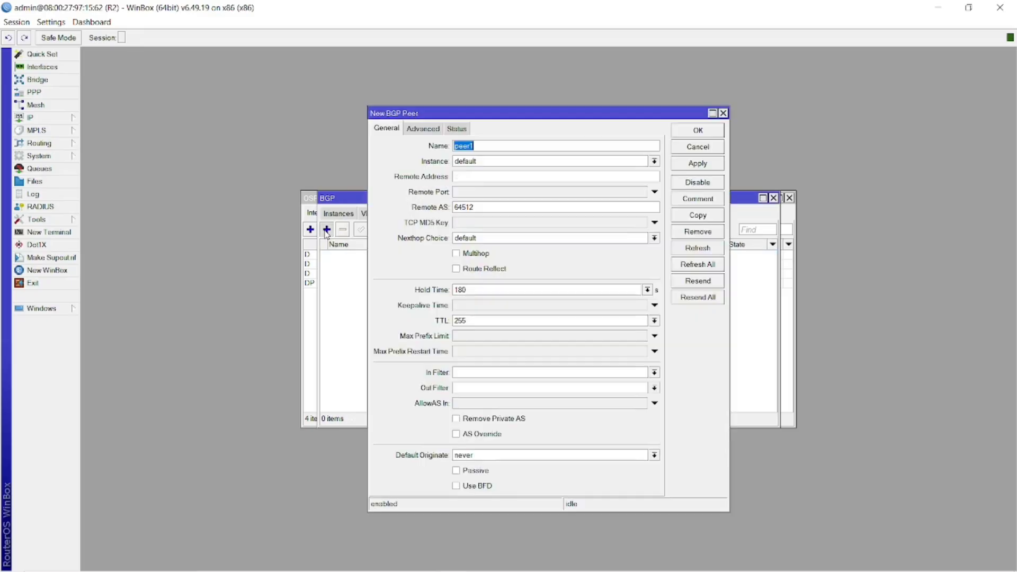
{"action": "left_click", "coordinate": [430, 130]}
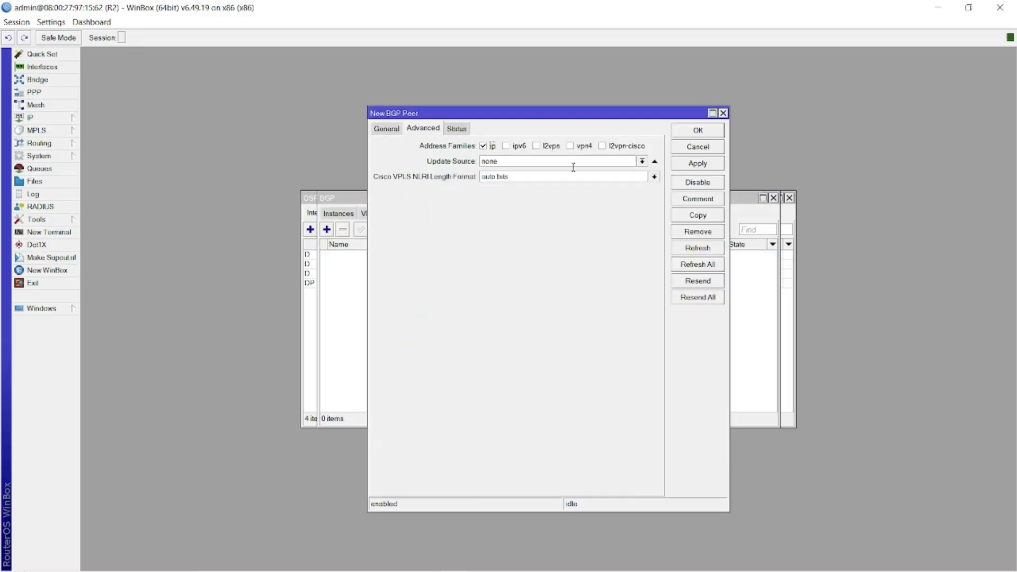
{"action": "left_click", "coordinate": [641, 161]}
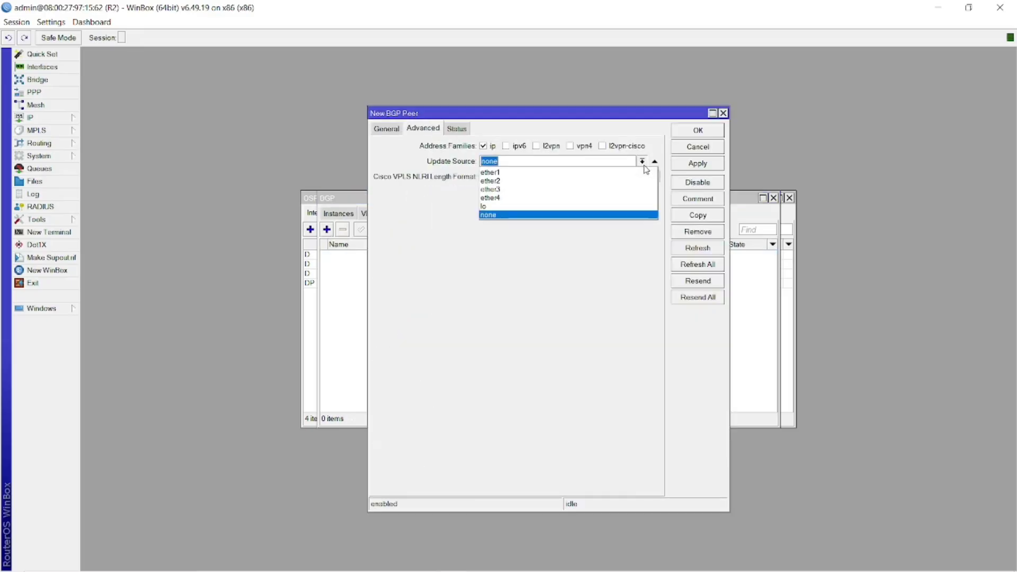
{"action": "left_click", "coordinate": [555, 206]}
Step: Enable Multihop for peer1, set its remote AS to 65001 and remote address to 1.1.1.1, and apply the settings
{"action": "left_click", "coordinate": [389, 130]}
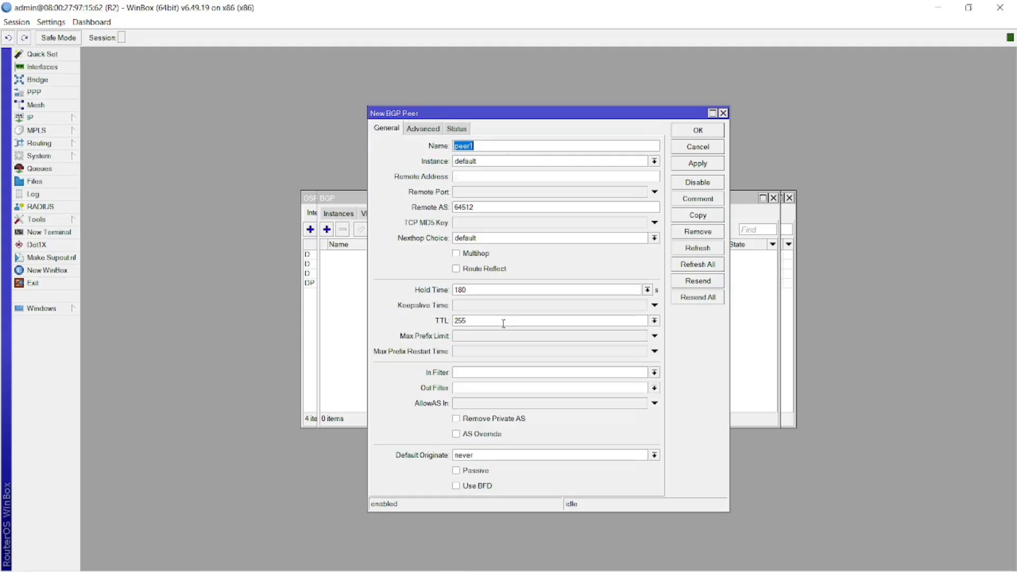
{"action": "left_click", "coordinate": [475, 253]}
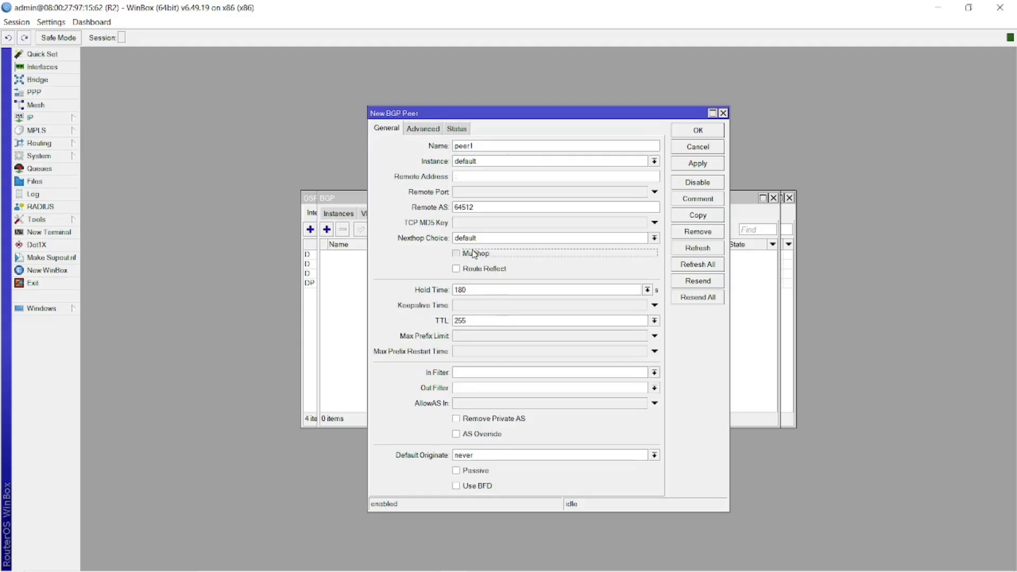
{"action": "left_click", "coordinate": [492, 209]}
{"action": "key", "text": "BackSpace"}
{"action": "key", "text": "BackSpace"}
{"action": "key", "text": "BackSpace"}
{"action": "key", "text": "BackSpace"}
{"action": "type", "text": "500"}
{"action": "left_click", "coordinate": [469, 179]}
{"action": "type", "text": "1.1.1.1"}
{"action": "left_click", "coordinate": [698, 164]}
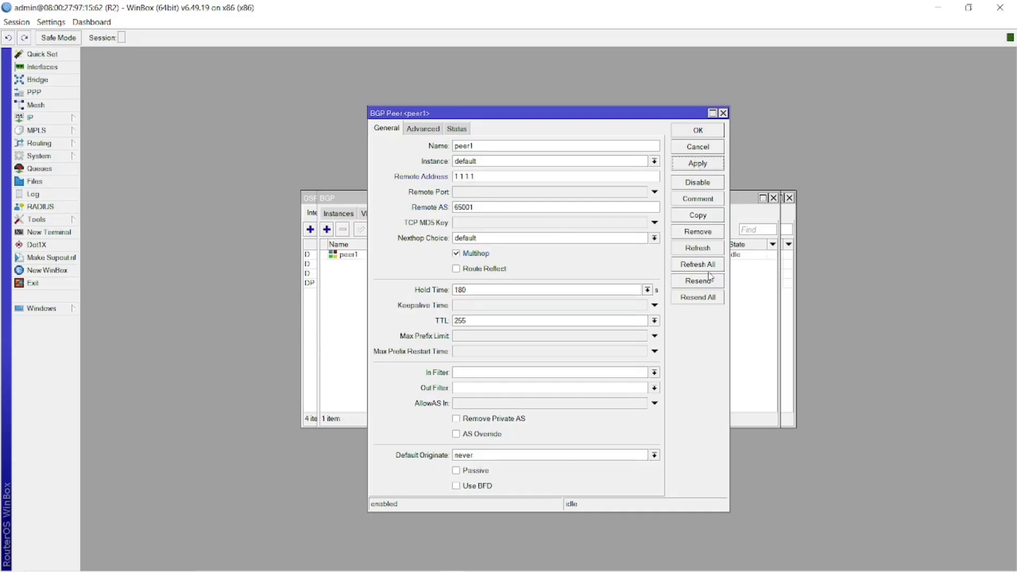
Step: Copy peer1 into a new peer2 with remote address 3.3.3.3 and remote AS 65003, and save both peers
{"action": "left_click", "coordinate": [704, 220]}
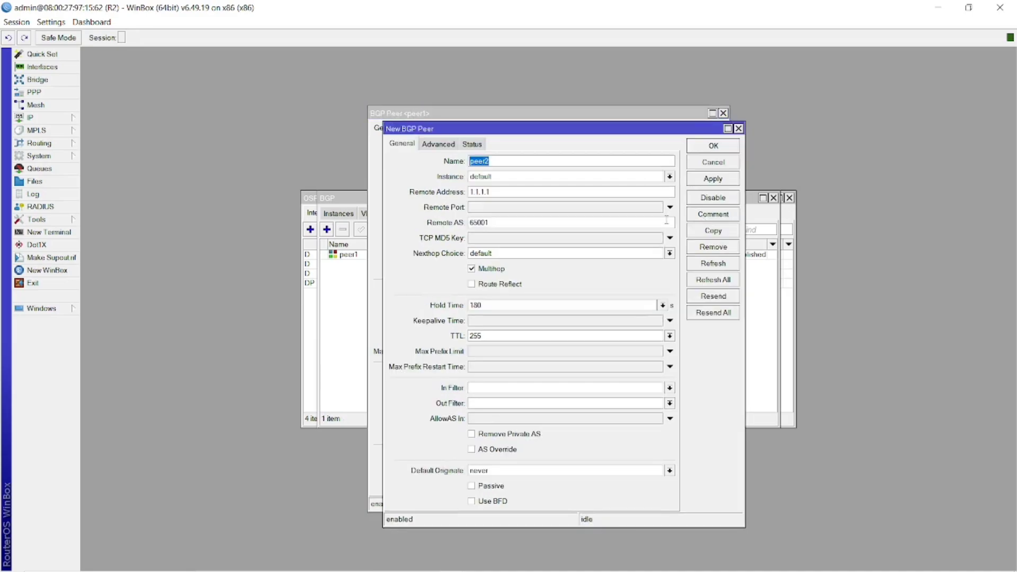
{"action": "left_click", "coordinate": [499, 193]}
{"action": "key", "text": "BackSpace"}
{"action": "key", "text": "BackSpace"}
{"action": "key", "text": "BackSpace"}
{"action": "key", "text": "BackSpace"}
{"action": "key", "text": "BackSpace"}
{"action": "key", "text": "BackSpace"}
{"action": "key", "text": "BackSpace"}
{"action": "type", "text": "3.3.3.3"}
{"action": "key", "text": "BackSpace"}
{"action": "type", "text": "3"}
{"action": "left_click", "coordinate": [694, 183]}
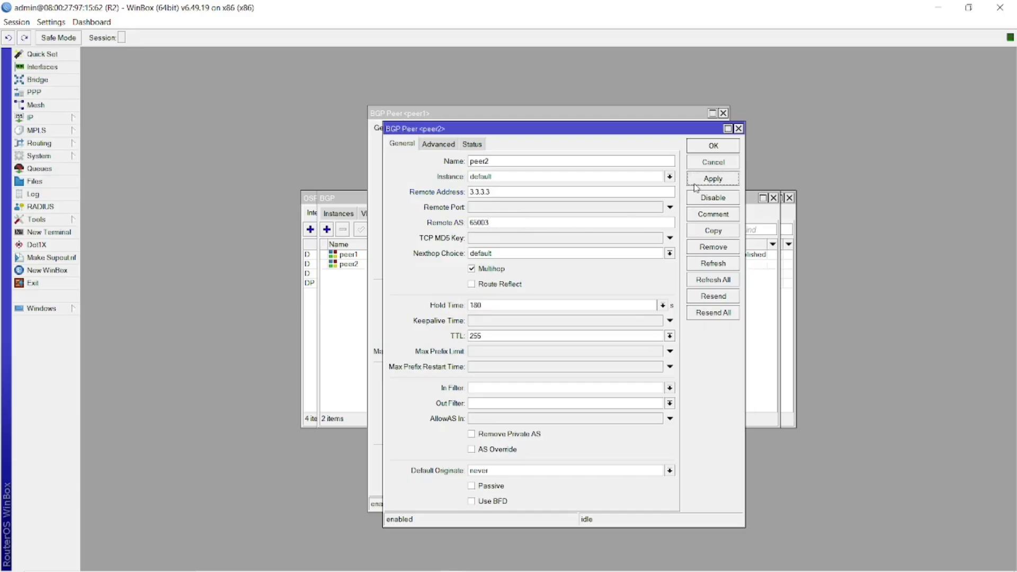
{"action": "left_click", "coordinate": [709, 148]}
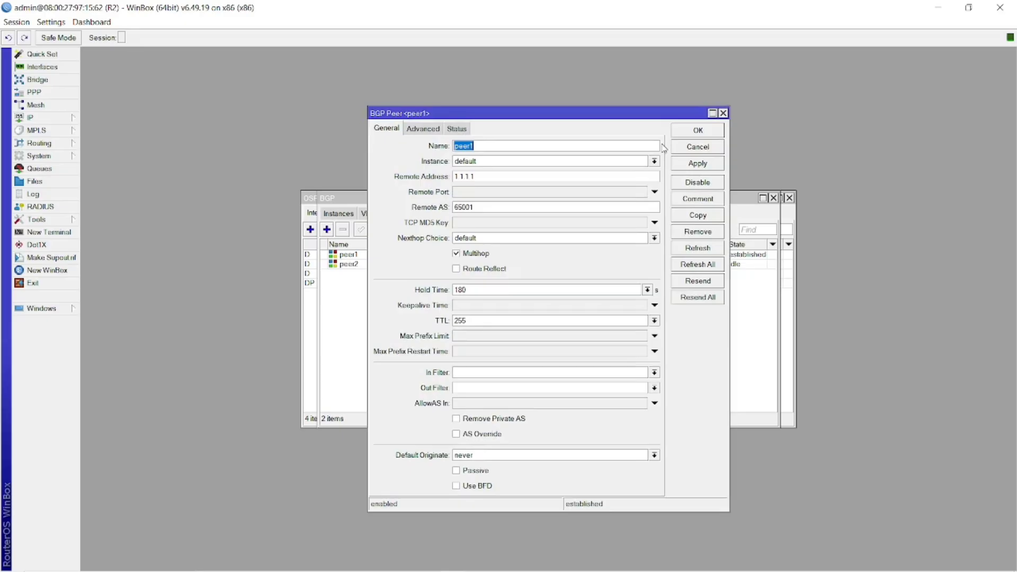
{"action": "left_click", "coordinate": [688, 134]}
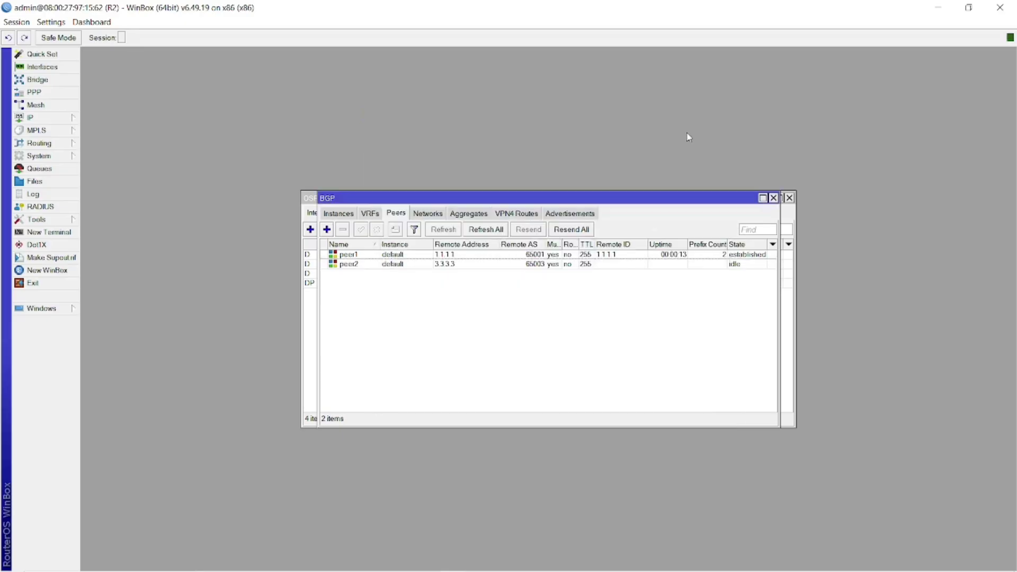
Step: Review the general settings of peer1 on R2 and close them
{"action": "double_click", "coordinate": [575, 256]}
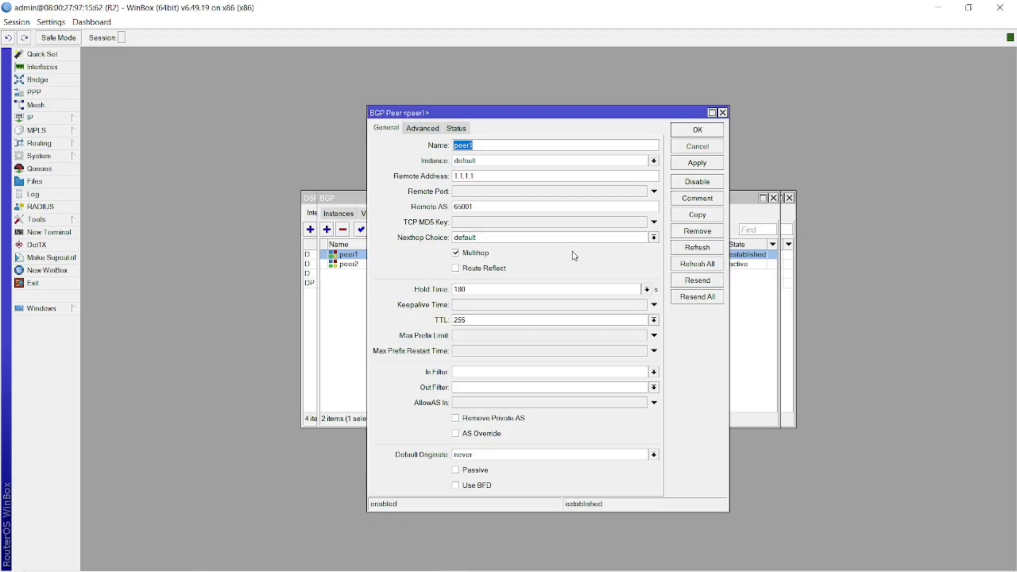
{"action": "left_click", "coordinate": [695, 131]}
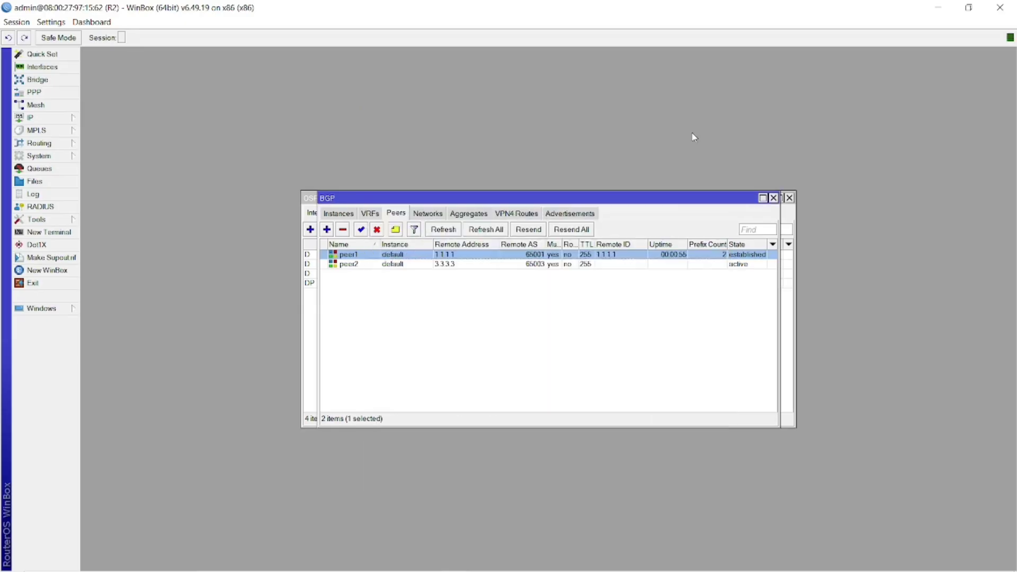
{"action": "left_click", "coordinate": [455, 333]}
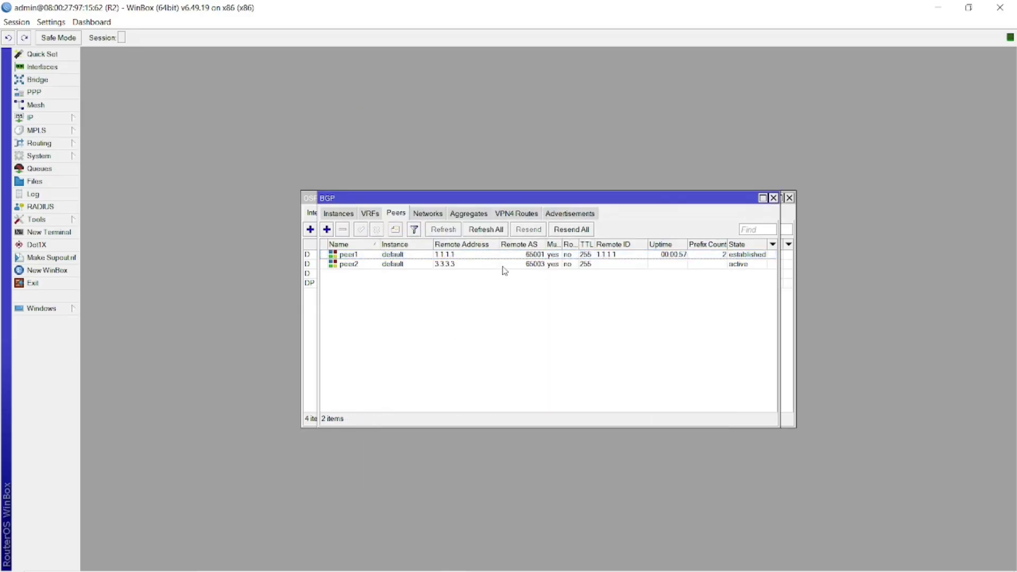
Step: Check the BGP peer list in R1's WinBox session and return to R2's peer list
{"action": "key", "text": "alt+Tab"}
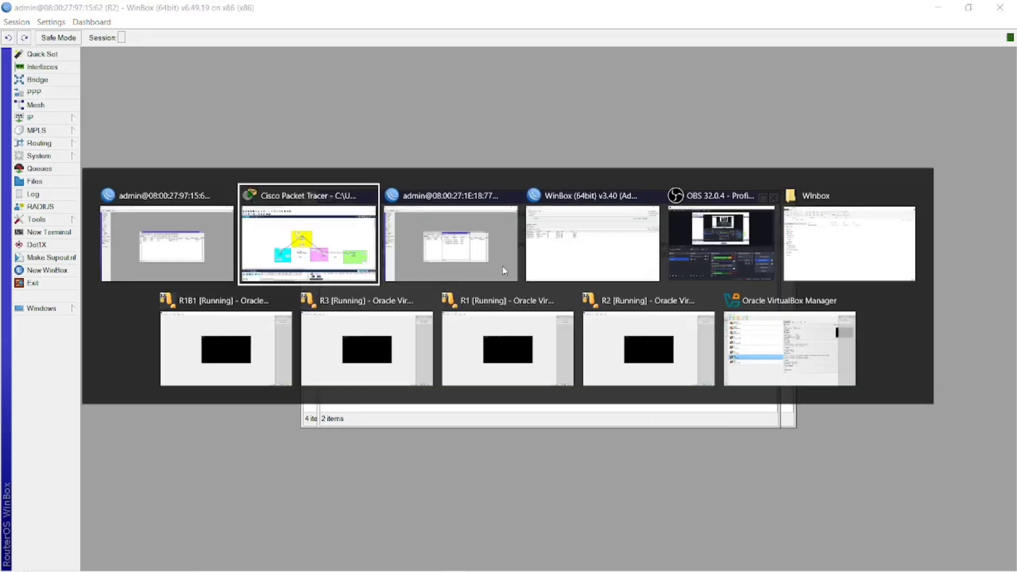
{"action": "key", "text": "alt+Tab"}
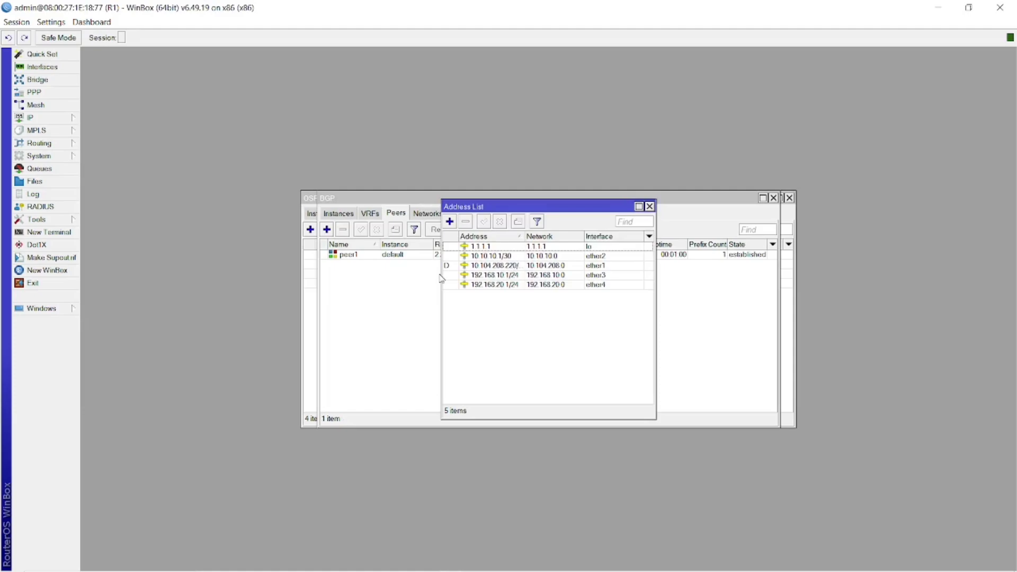
{"action": "key", "text": "alt+Tab"}
{"action": "key", "text": "alt+Tab"}
{"action": "key", "text": "alt+Tab"}
{"action": "key", "text": "alt+Tab"}
{"action": "key", "text": "alt+Tab"}
{"action": "key", "text": "alt+Tab"}
{"action": "key", "text": "alt+Tab"}
{"action": "key", "text": "alt+Tab"}
{"action": "key", "text": "alt+Tab"}
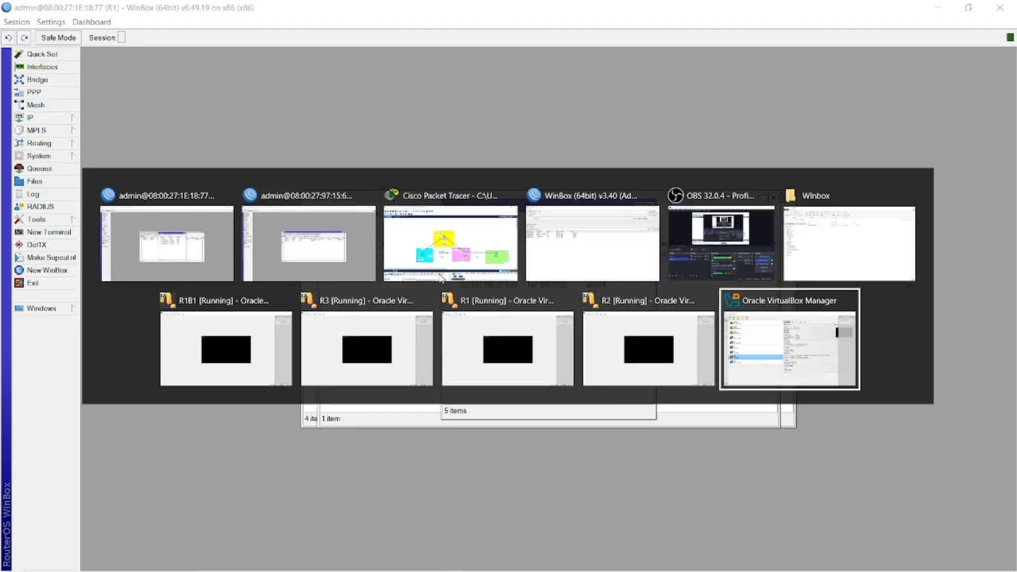
{"action": "key", "text": "alt+Tab"}
{"action": "key", "text": "alt+Tab"}
{"action": "key", "text": "alt+Tab"}
{"action": "key", "text": "alt+Tab"}
{"action": "key", "text": "alt+Tab"}
{"action": "key", "text": "alt+Tab"}
{"action": "key", "text": "alt+Tab"}
{"action": "key", "text": "alt+Tab"}
{"action": "key", "text": "alt+Tab"}
{"action": "key", "text": "alt+Tab"}
{"action": "key", "text": "alt+Tab"}
{"action": "key", "text": "alt+Tab"}
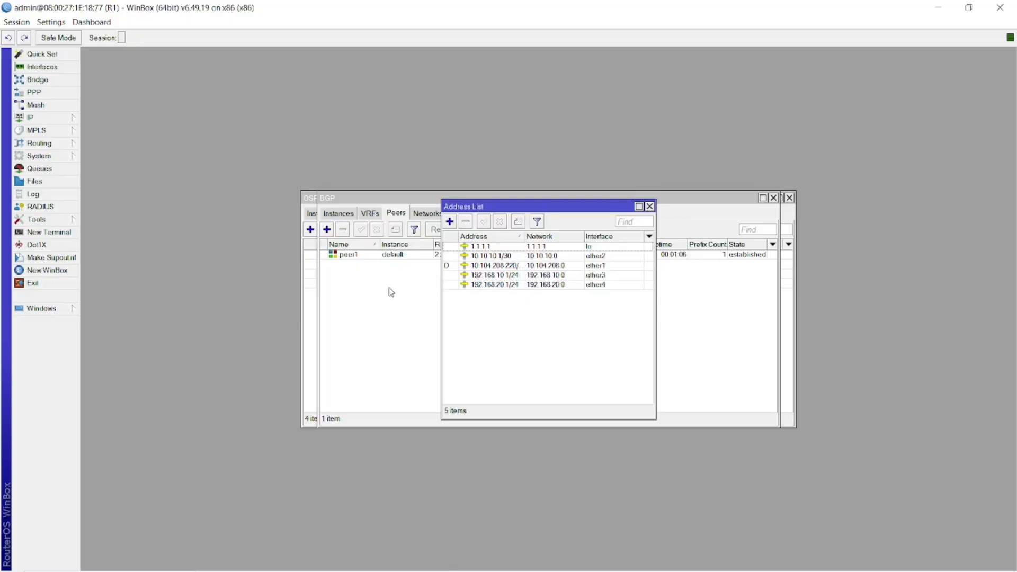
{"action": "left_click", "coordinate": [372, 290]}
{"action": "key", "text": "alt+Tab"}
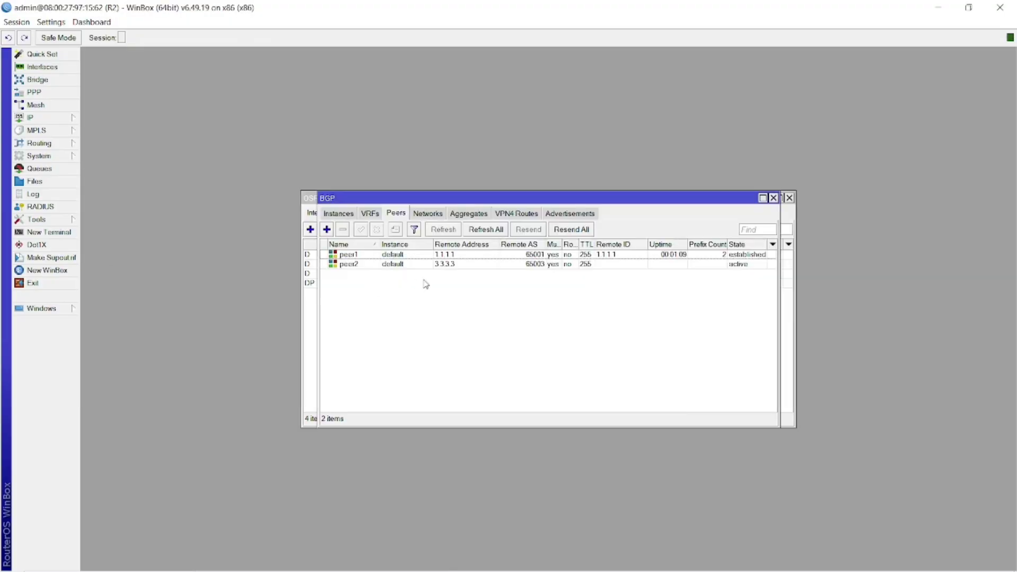
Step: Connect to router R3 from the WinBox neighbor list, dismiss the licence notice, and maximize its session window
{"action": "key", "text": "alt+Tab"}
{"action": "key", "text": "alt+Tab"}
{"action": "key", "text": "alt+Tab"}
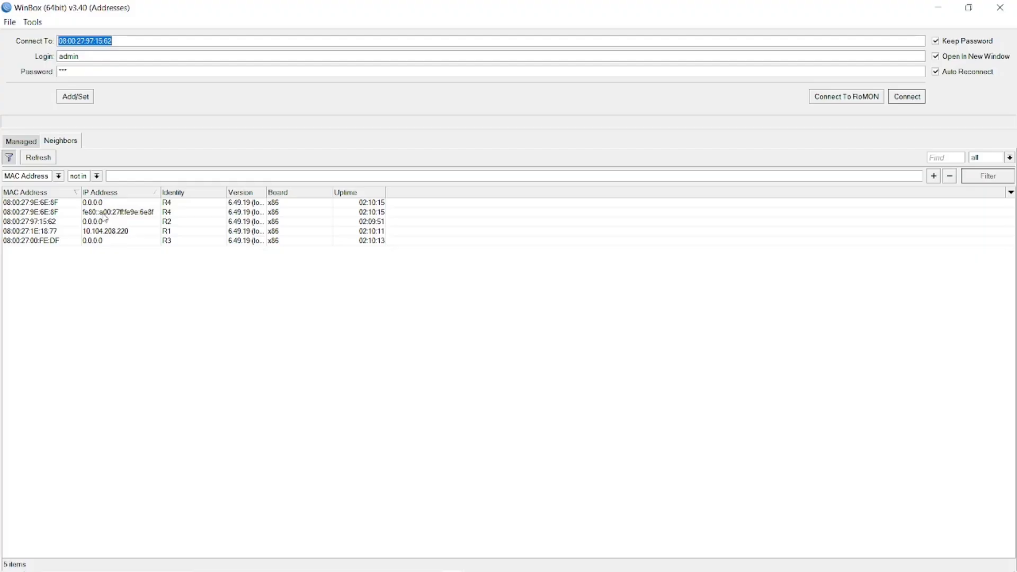
{"action": "left_click", "coordinate": [38, 241]}
{"action": "left_click", "coordinate": [907, 97]}
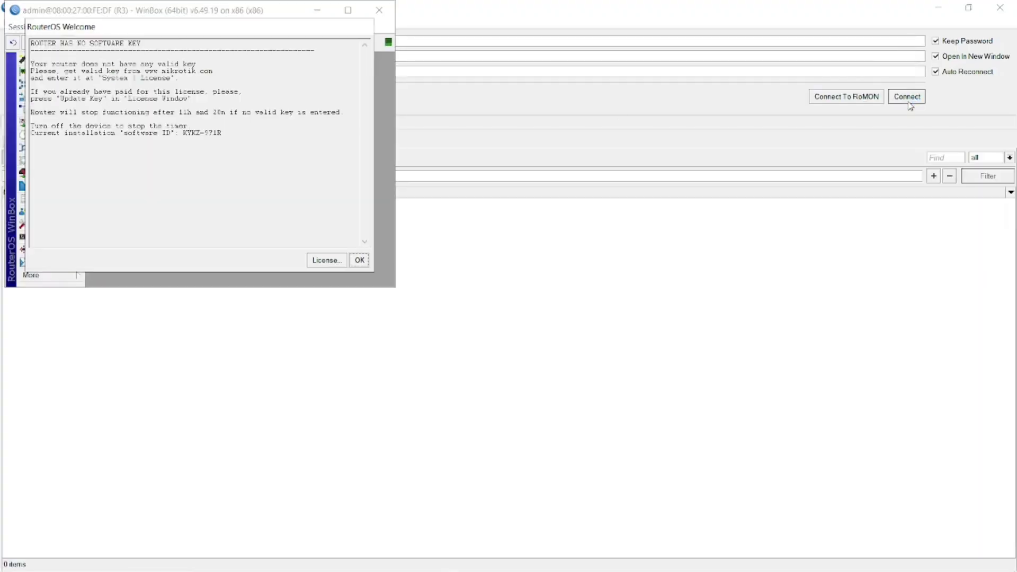
{"action": "left_click", "coordinate": [358, 260]}
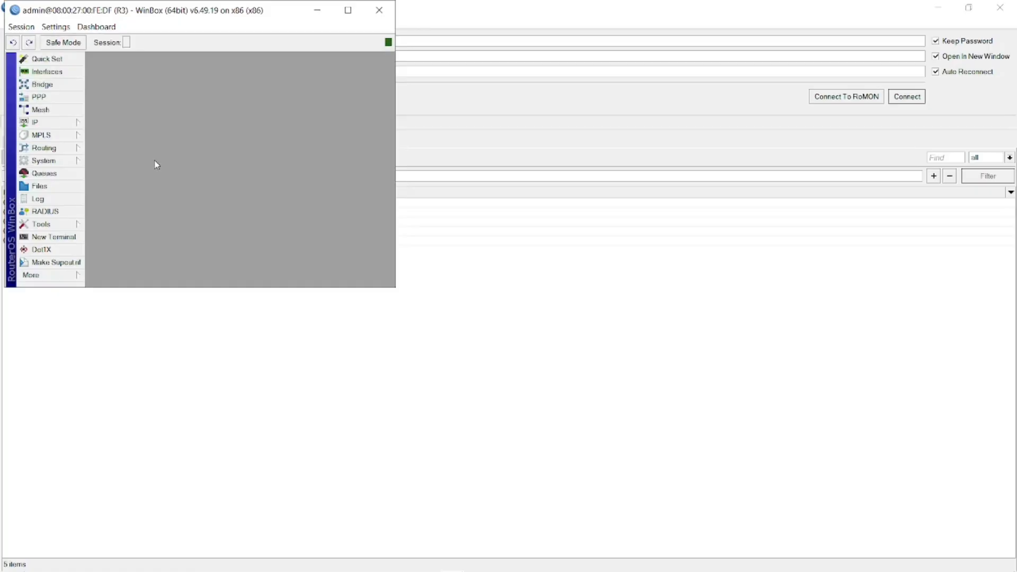
{"action": "left_click", "coordinate": [345, 11]}
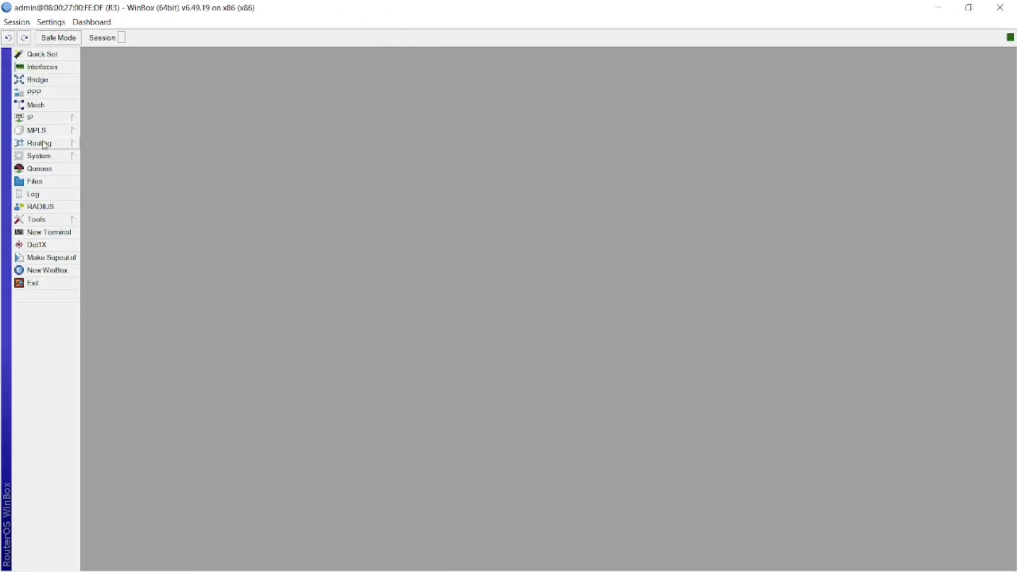
Step: Review the AS, confederation and confederation peer settings in R3's default BGP instance, and close it with the settings applied
{"action": "left_click", "coordinate": [45, 143]}
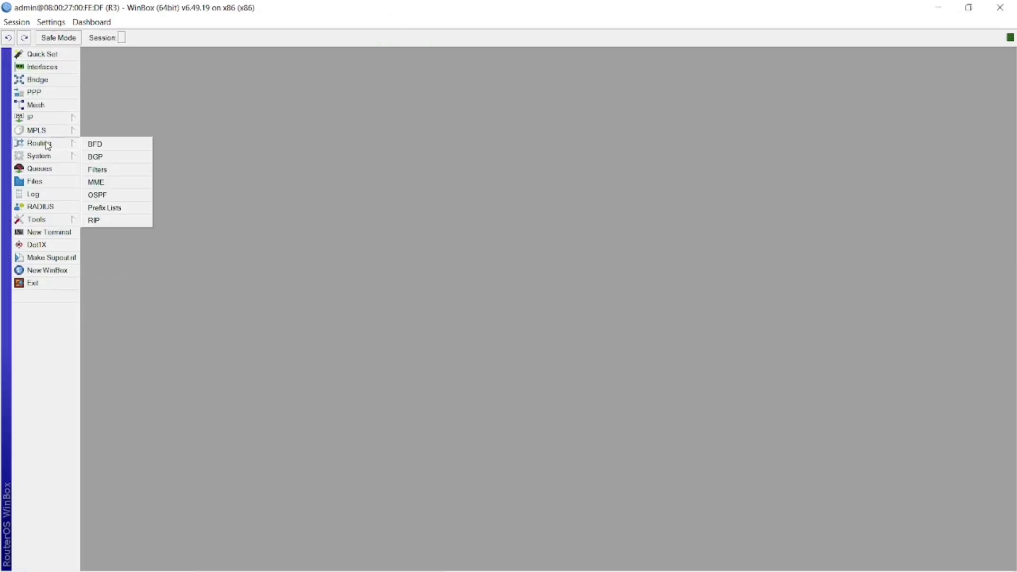
{"action": "left_click", "coordinate": [105, 158]}
{"action": "double_click", "coordinate": [404, 255]}
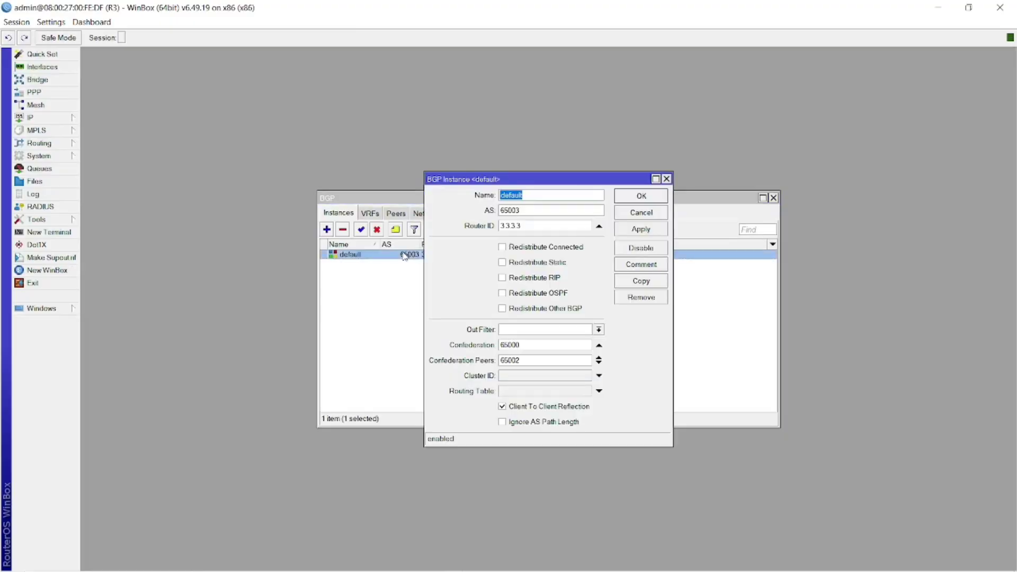
{"action": "left_click_drag", "start_coordinate": [554, 211], "coordinate": [486, 208]}
{"action": "left_click", "coordinate": [532, 211]}
{"action": "left_click_drag", "start_coordinate": [529, 349], "coordinate": [498, 350]}
{"action": "left_click_drag", "start_coordinate": [528, 211], "coordinate": [482, 215]}
{"action": "left_click_drag", "start_coordinate": [545, 363], "coordinate": [491, 363]}
{"action": "left_click", "coordinate": [646, 232]}
{"action": "left_click", "coordinate": [640, 199]}
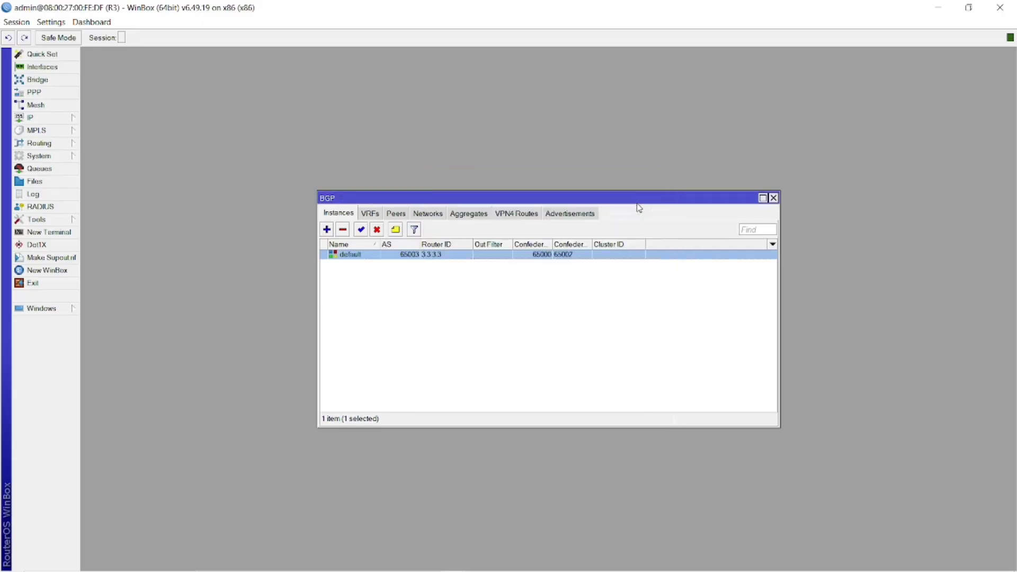
Step: Add a BGP peer on R3 with remote address 2.2.2.2, remote AS 65002 and multihop enabled
{"action": "left_click", "coordinate": [395, 213]}
{"action": "left_click", "coordinate": [327, 229]}
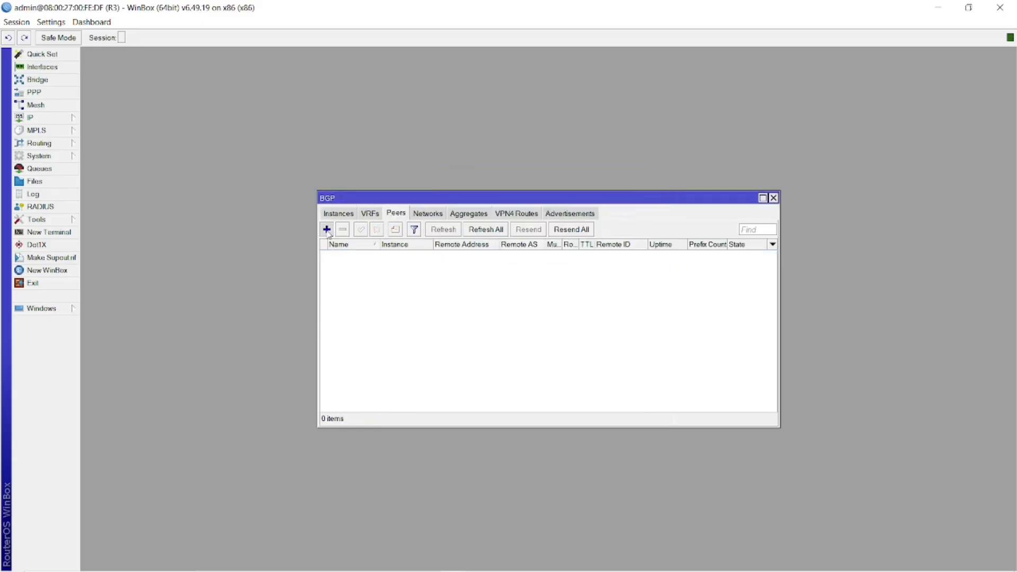
{"action": "left_click", "coordinate": [500, 177]}
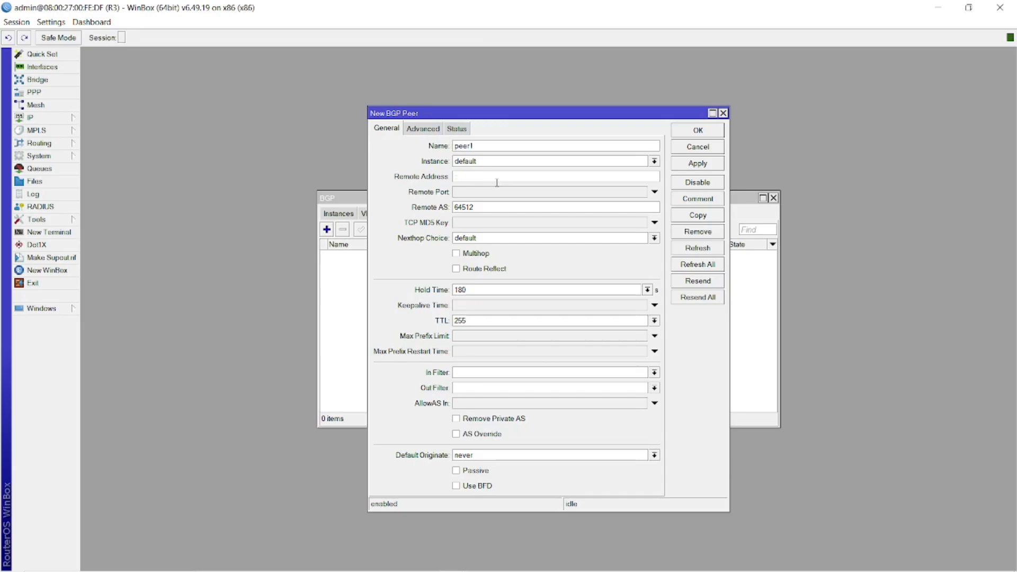
{"action": "type", "text": "2.2.2.2"}
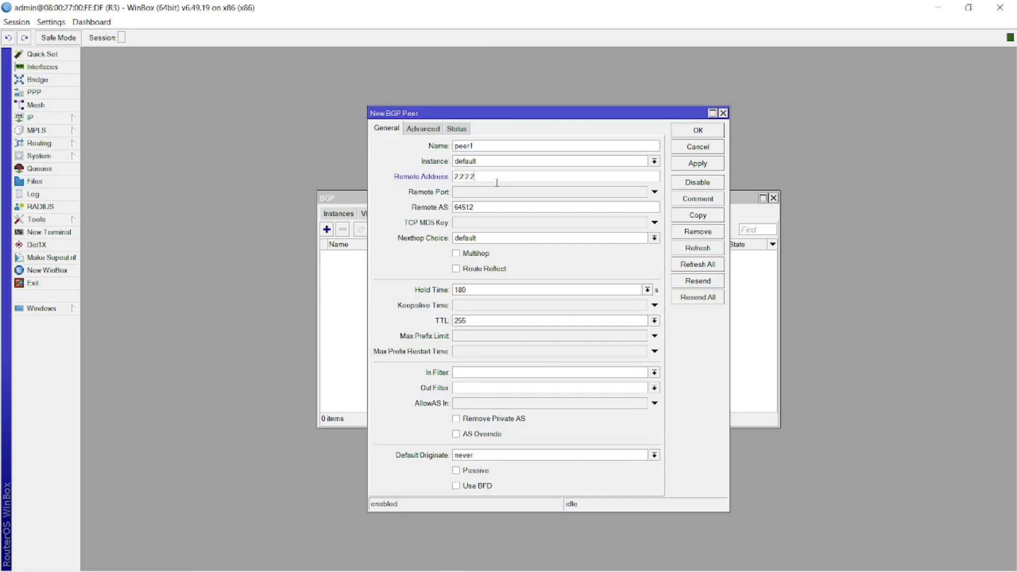
{"action": "key", "text": "BackSpace"}
{"action": "key", "text": "BackSpace"}
{"action": "key", "text": "BackSpace"}
{"action": "key", "text": "BackSpace"}
{"action": "type", "text": "5002"}
{"action": "left_click", "coordinate": [475, 255]}
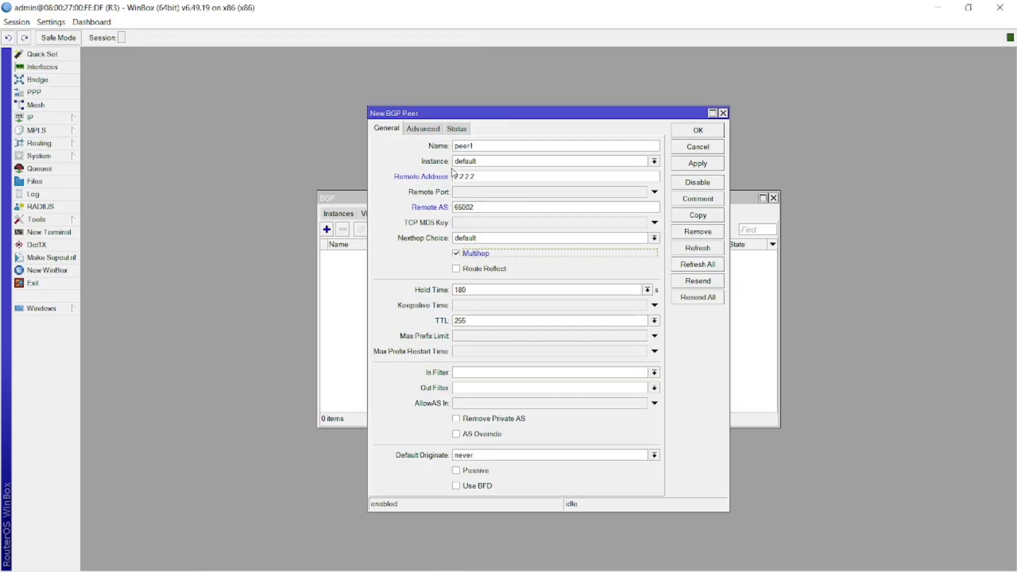
Step: Set the new peer's update source to the lo interface and apply the peer
{"action": "left_click", "coordinate": [435, 132]}
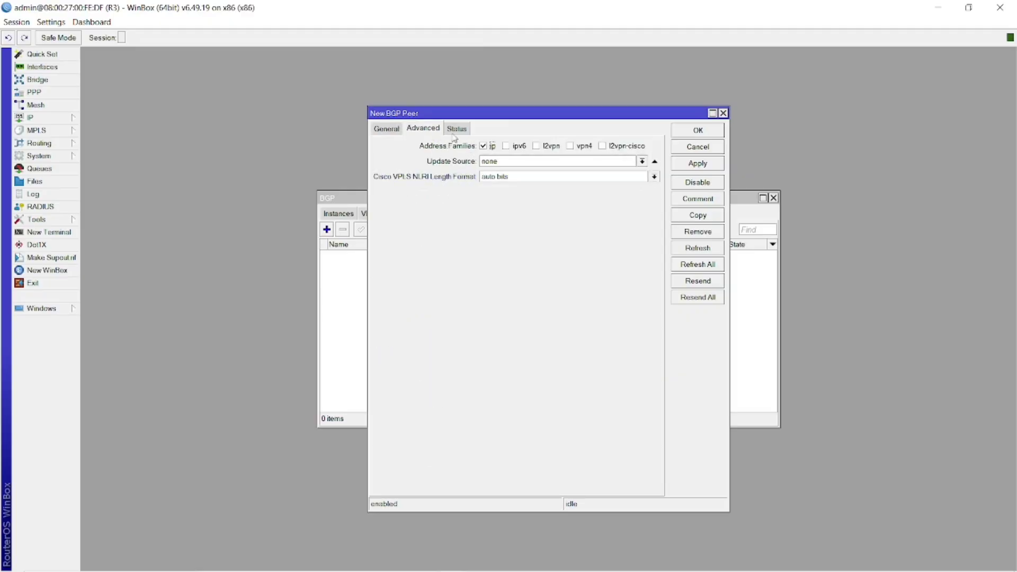
{"action": "left_click", "coordinate": [643, 161]}
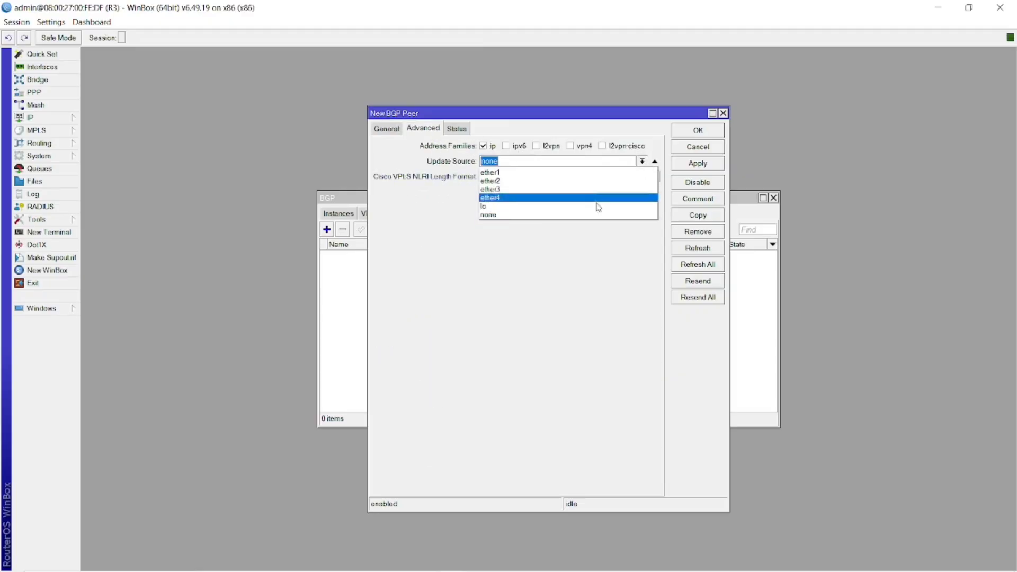
{"action": "left_click", "coordinate": [555, 214]}
{"action": "left_click", "coordinate": [387, 130]}
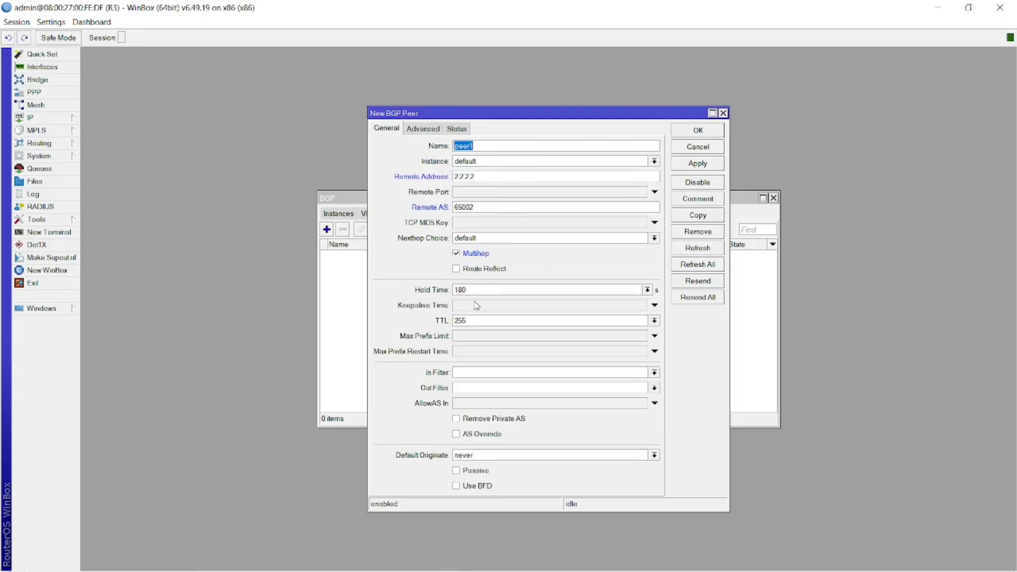
{"action": "left_click", "coordinate": [689, 167]}
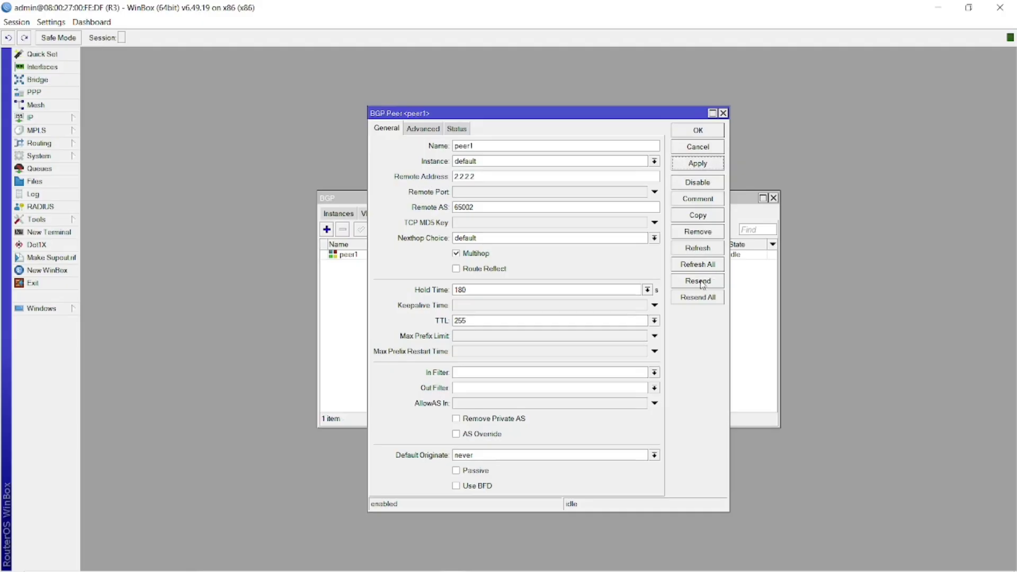
{"action": "left_click", "coordinate": [698, 216]}
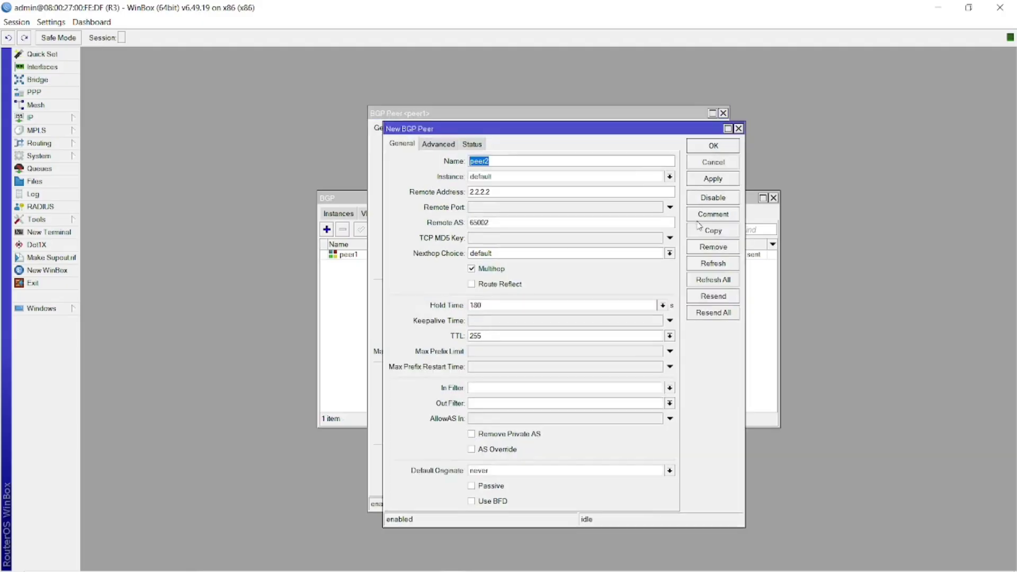
{"action": "left_click", "coordinate": [761, 261]}
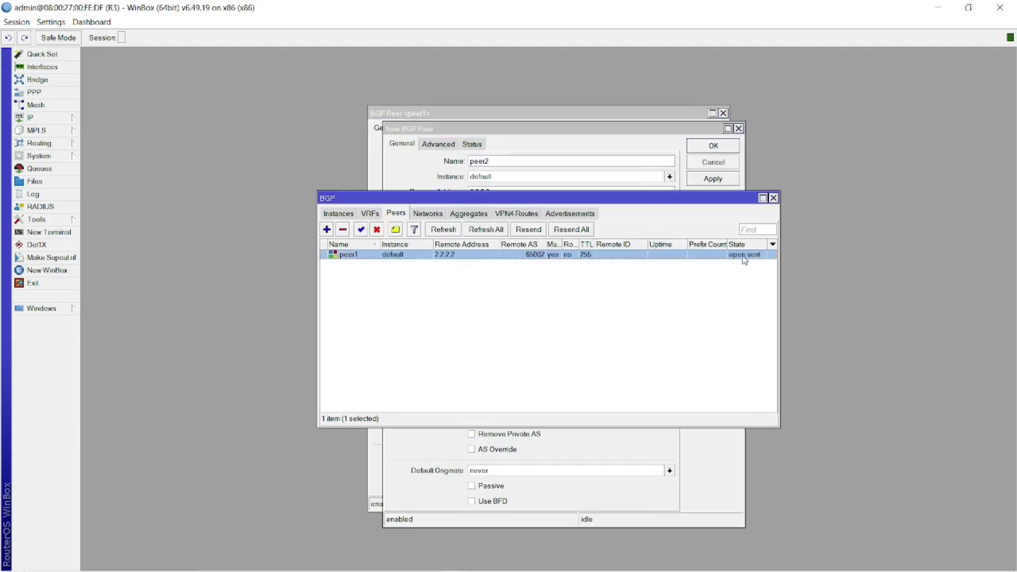
{"action": "double_click", "coordinate": [736, 259]}
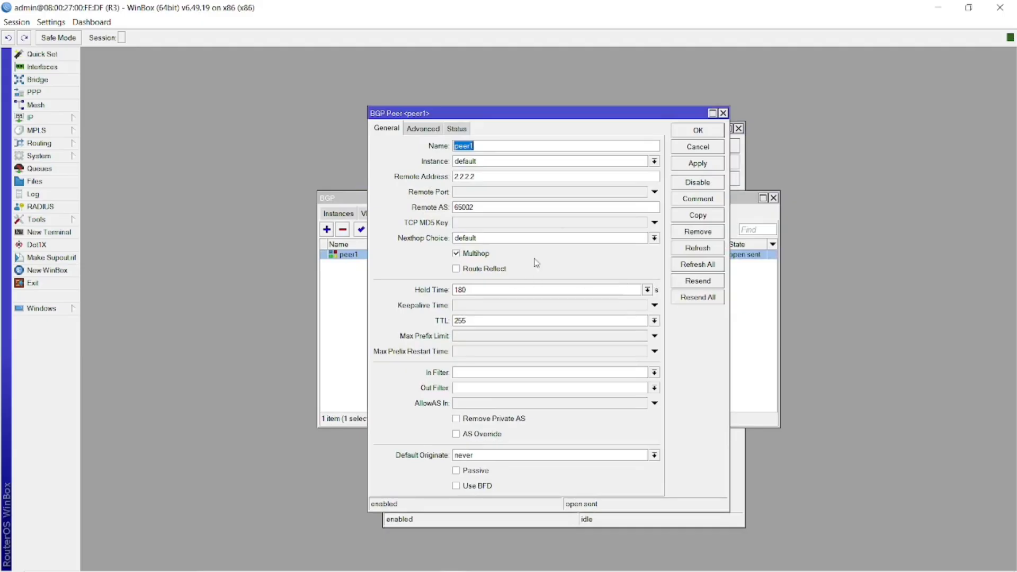
{"action": "left_click", "coordinate": [320, 301]}
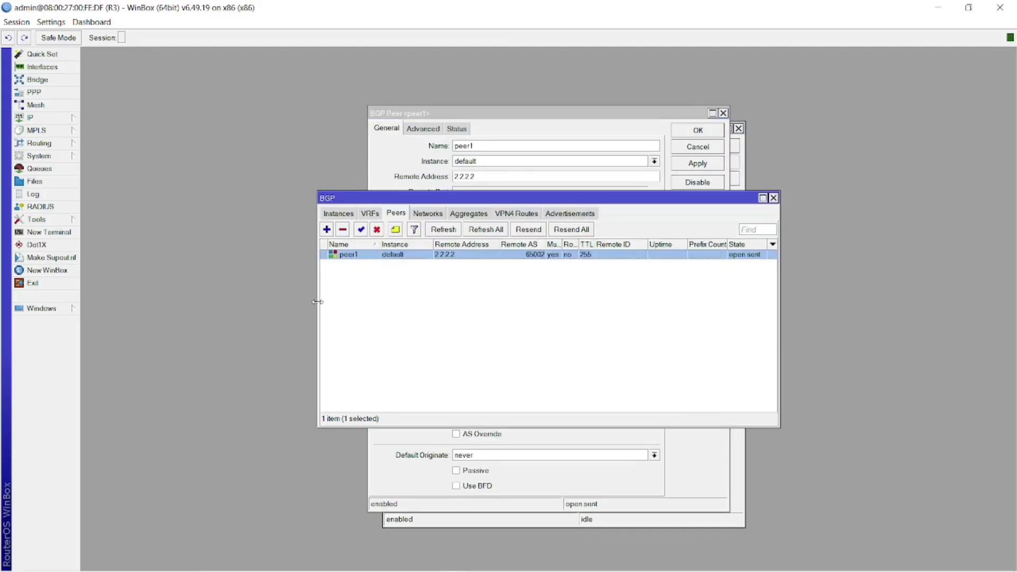
{"action": "left_click", "coordinate": [329, 232]}
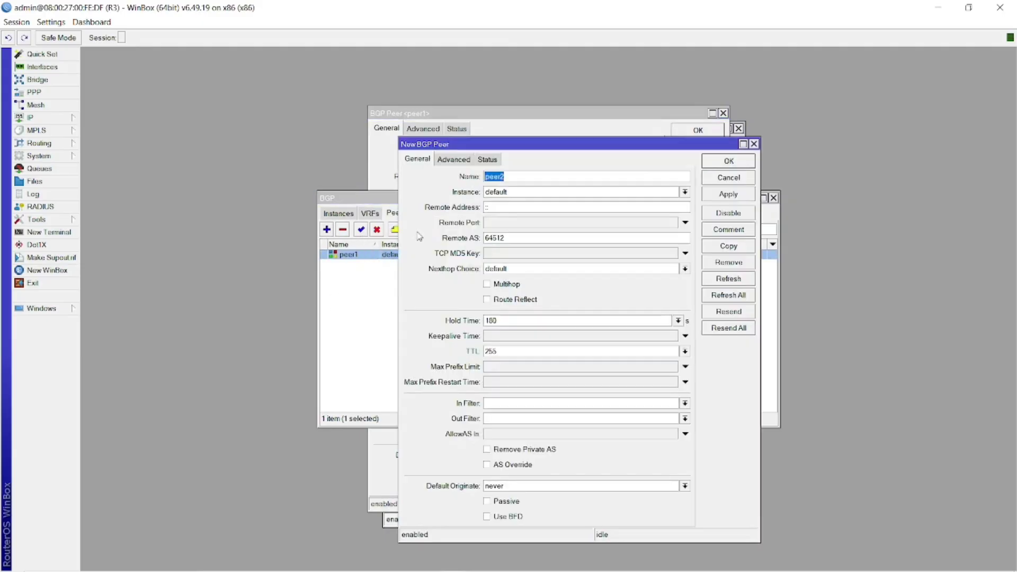
{"action": "left_click", "coordinate": [345, 294]}
Step: Copy peer1 into a new BGP peer and set its remote address to 4.4.4.4
{"action": "double_click", "coordinate": [538, 255]}
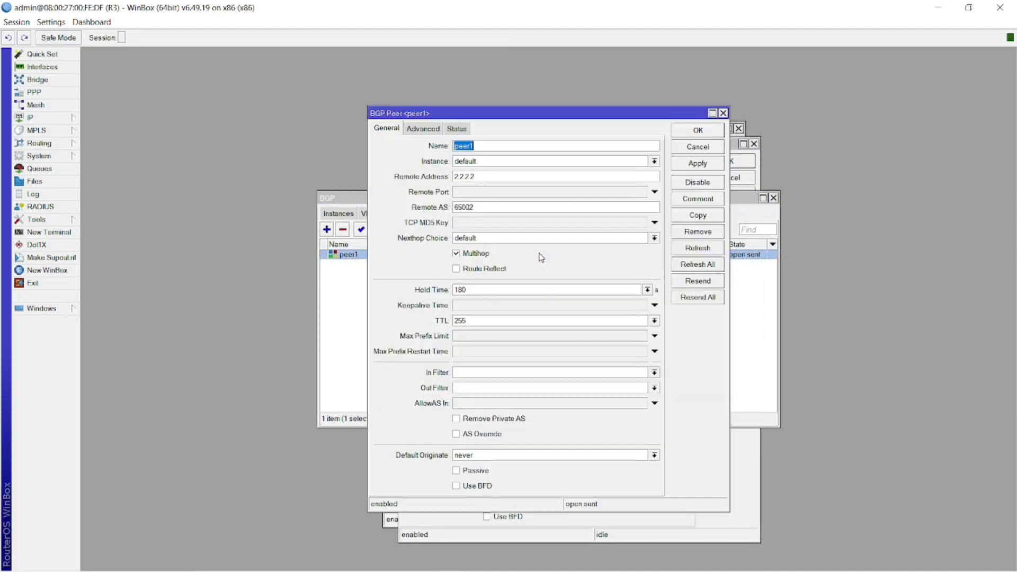
{"action": "left_click", "coordinate": [699, 215]}
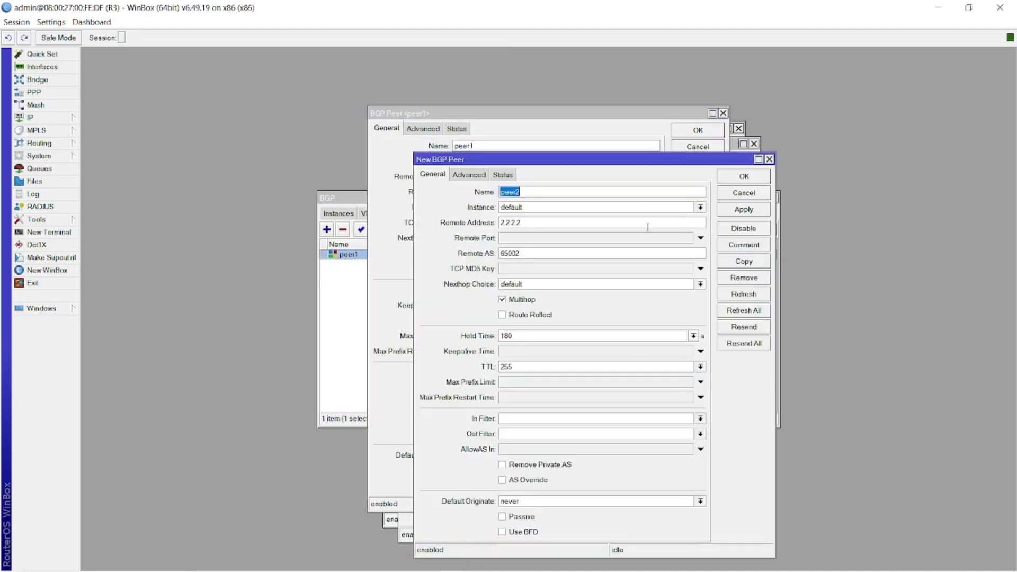
{"action": "left_click", "coordinate": [545, 223]}
{"action": "key", "text": "BackSpace"}
{"action": "key", "text": "BackSpace"}
{"action": "key", "text": "BackSpace"}
{"action": "key", "text": "BackSpace"}
{"action": "key", "text": "BackSpace"}
{"action": "type", "text": "4.4.4.4"}
Step: Set the remote AS of the copied peer to 100
{"action": "left_click", "coordinate": [471, 174]}
{"action": "left_click", "coordinate": [433, 175]}
{"action": "left_click", "coordinate": [559, 252]}
{"action": "key", "text": "BackSpace"}
{"action": "key", "text": "BackSpace"}
{"action": "key", "text": "BackSpace"}
{"action": "key", "text": "BackSpace"}
{"action": "key", "text": "BackSpace"}
{"action": "type", "text": "1000"}
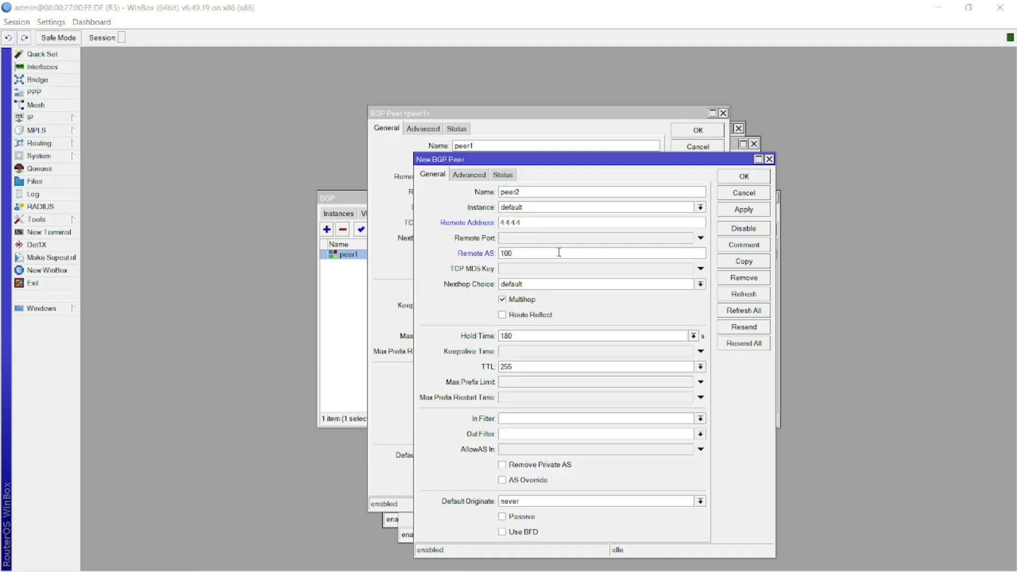
Step: Check Router3's loopback address and AS number in the Packet Tracer topology, and return to R3's WinBox session
{"action": "key", "text": "alt+Tab"}
{"action": "key", "text": "alt+Tab"}
{"action": "key", "text": "alt+Tab"}
{"action": "key", "text": "alt+Tab"}
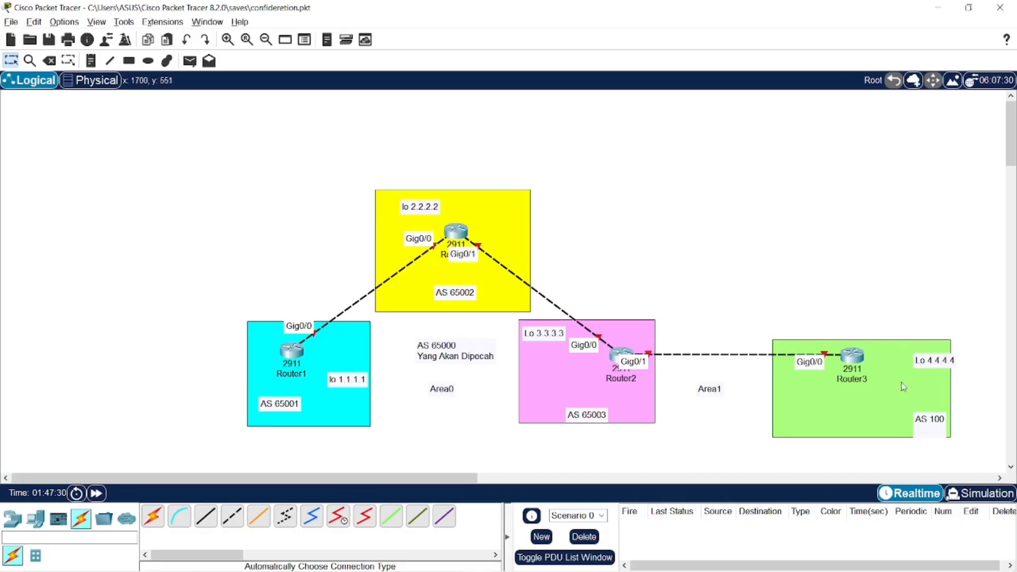
{"action": "scroll", "coordinate": [891, 371], "scroll_direction": "down", "scroll_amount": 3}
{"action": "scroll", "coordinate": [890, 372], "scroll_direction": "up", "scroll_amount": 1}
{"action": "key", "text": "alt+Tab"}
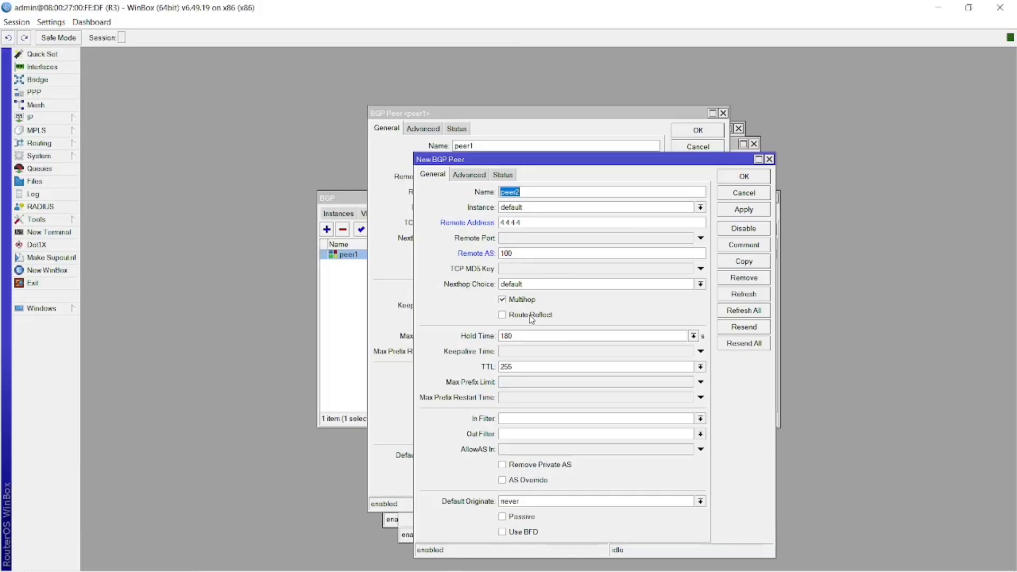
Step: Save the new peer2, close the peer1 settings, and bring R3's BGP peer list forward
{"action": "left_click", "coordinate": [742, 211]}
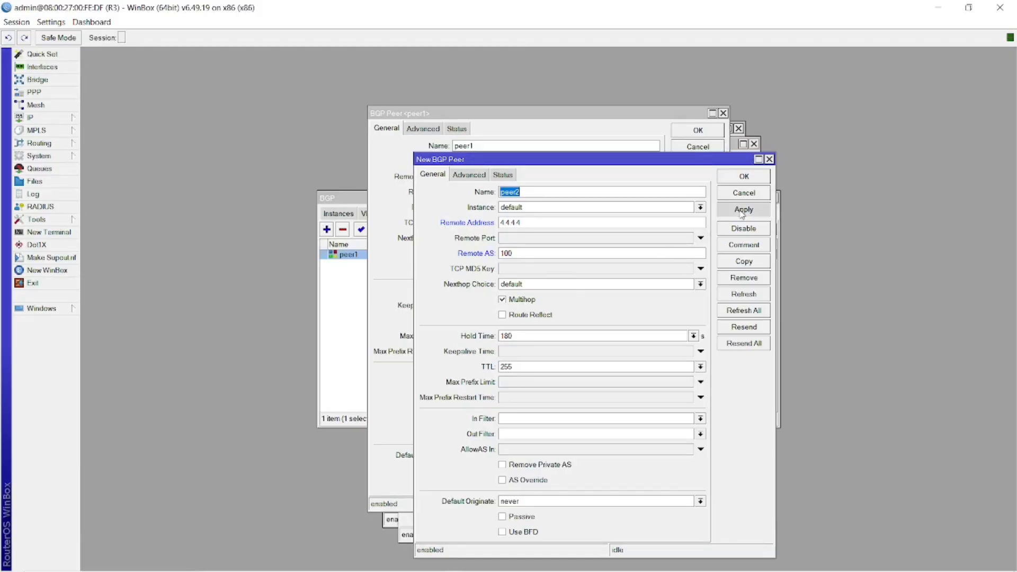
{"action": "left_click", "coordinate": [742, 178]}
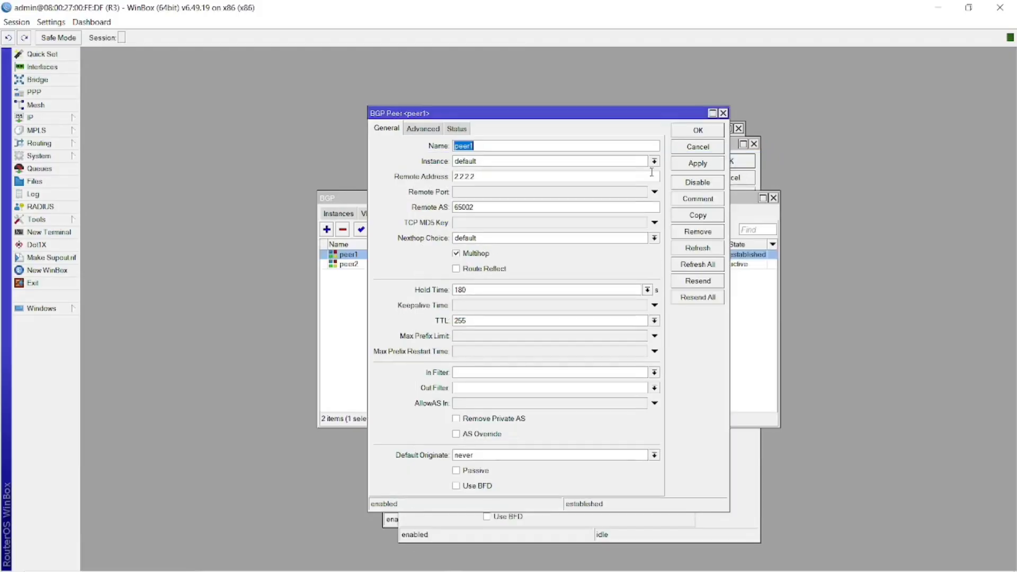
{"action": "left_click", "coordinate": [699, 132]}
{"action": "left_click", "coordinate": [454, 331]}
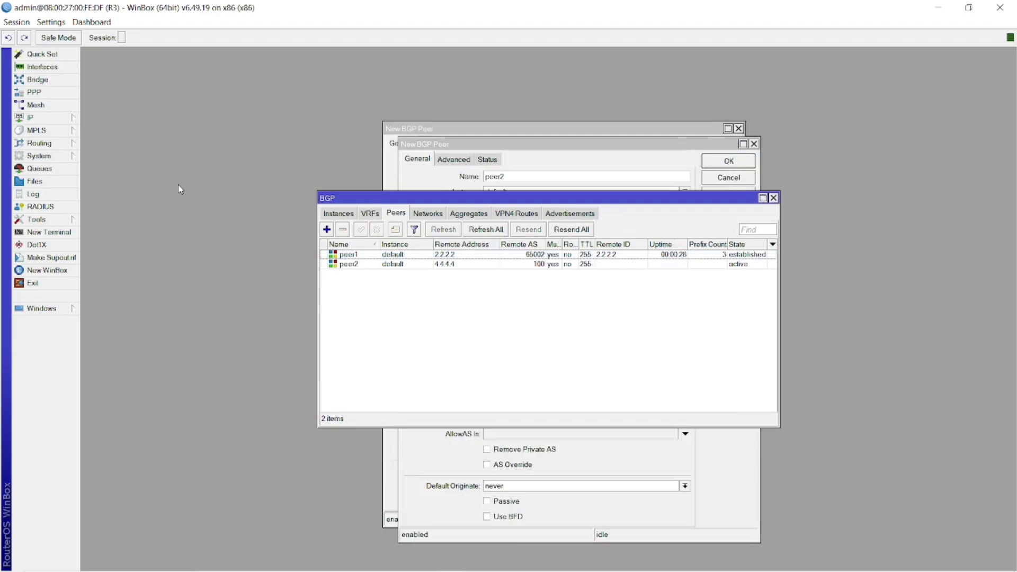
Step: Open R3's IP route list and examine the BGP routes to 192.168.10.0/24, 192.168.20.0/24 and 192.168.30.0/24
{"action": "left_click", "coordinate": [63, 121]}
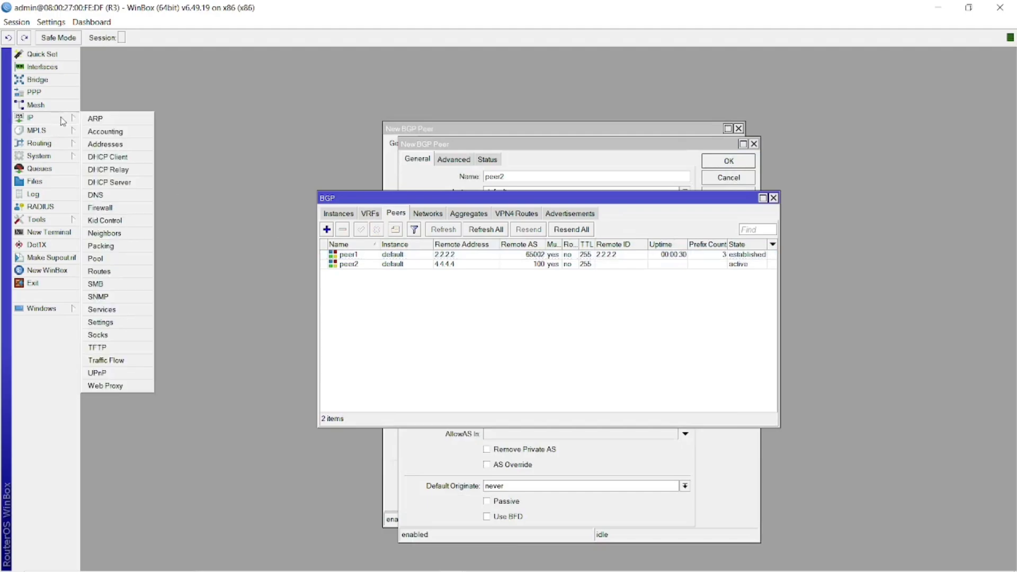
{"action": "left_click", "coordinate": [116, 272]}
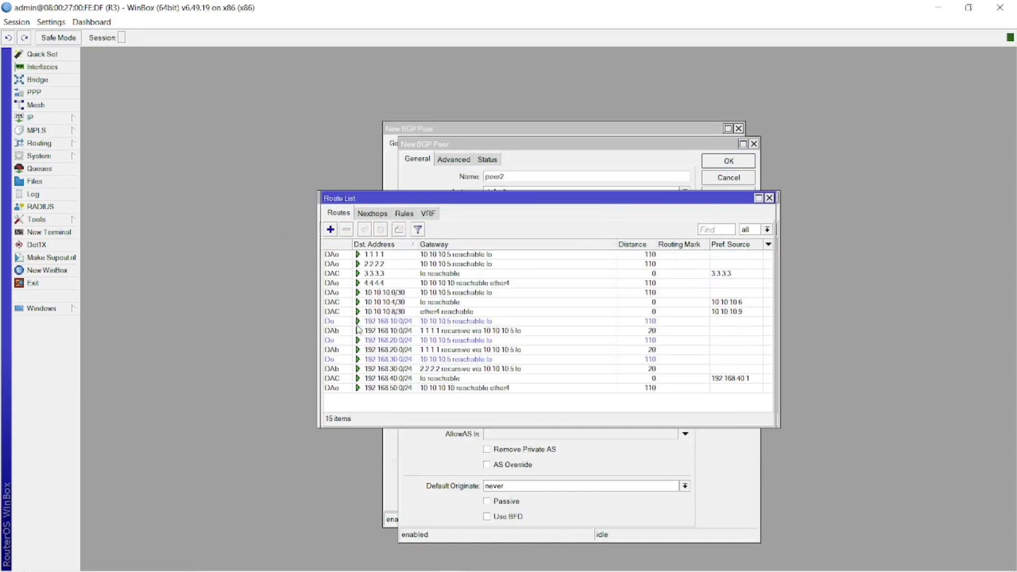
{"action": "left_click", "coordinate": [434, 330]}
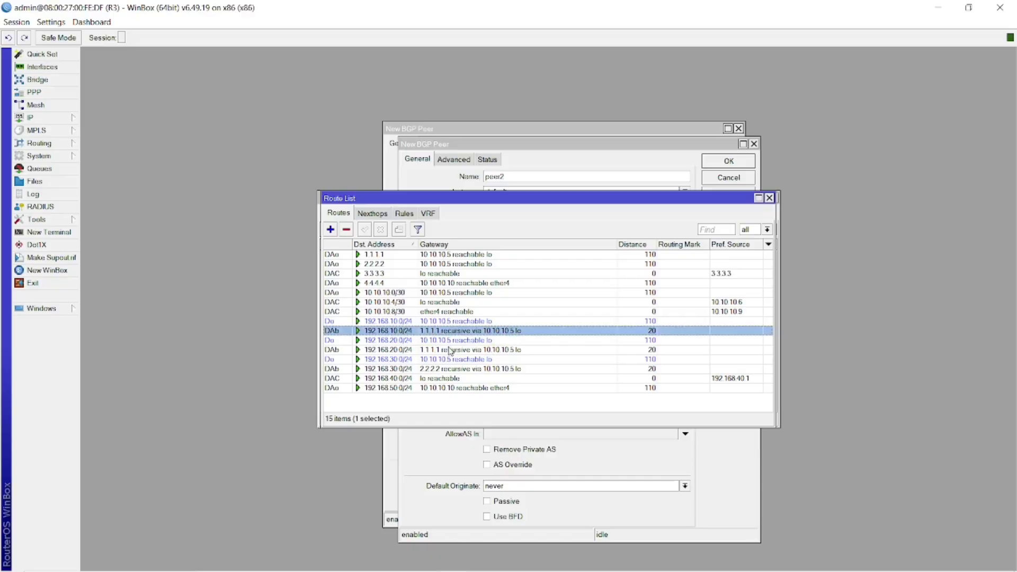
{"action": "left_click", "coordinate": [447, 350]}
{"action": "left_click", "coordinate": [466, 369]}
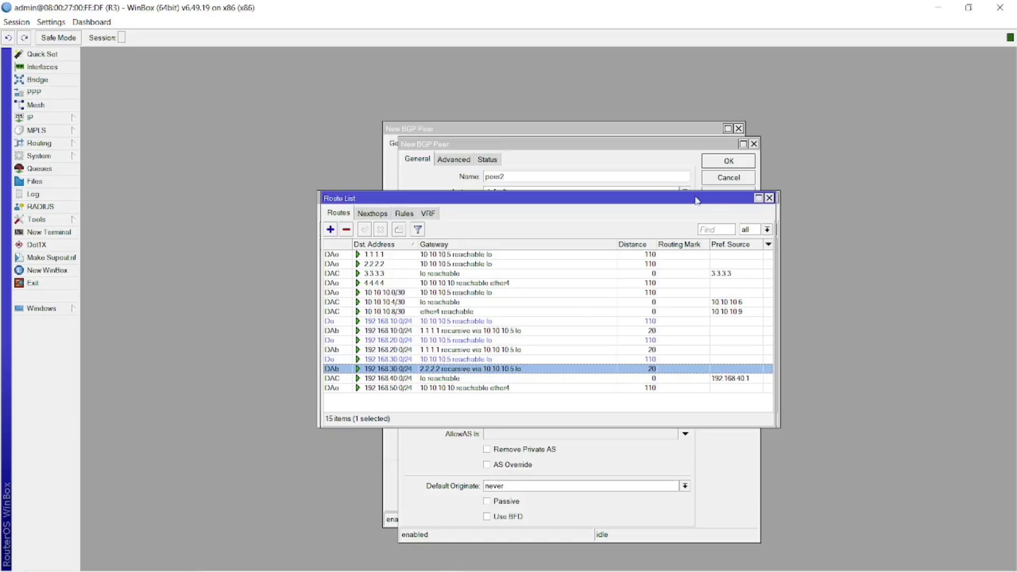
Step: Try to confirm the two leftover new BGP peer forms and dismiss the resulting message
{"action": "left_click", "coordinate": [613, 170]}
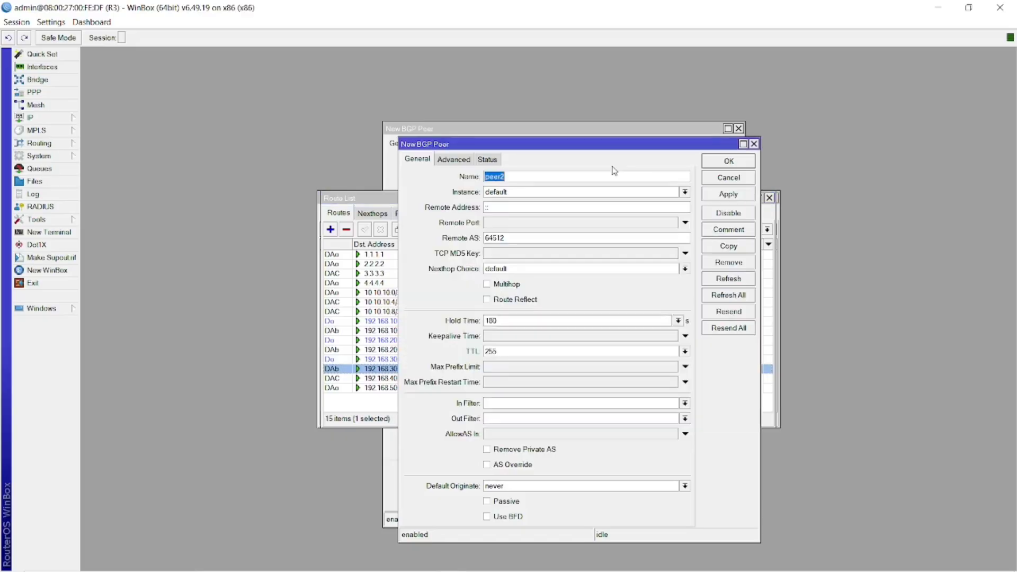
{"action": "left_click", "coordinate": [729, 161]}
{"action": "left_click", "coordinate": [707, 145]}
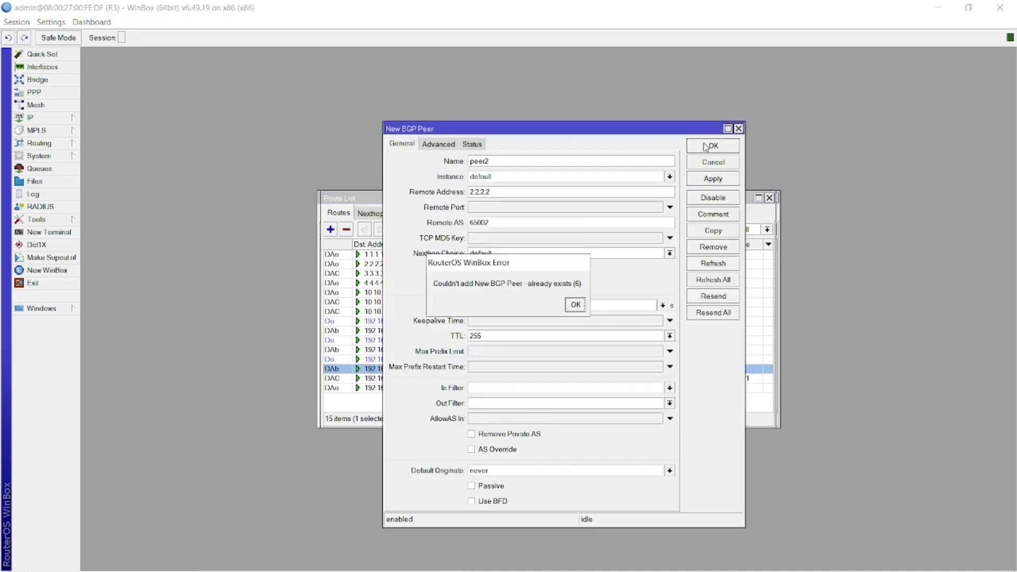
{"action": "left_click", "coordinate": [576, 305]}
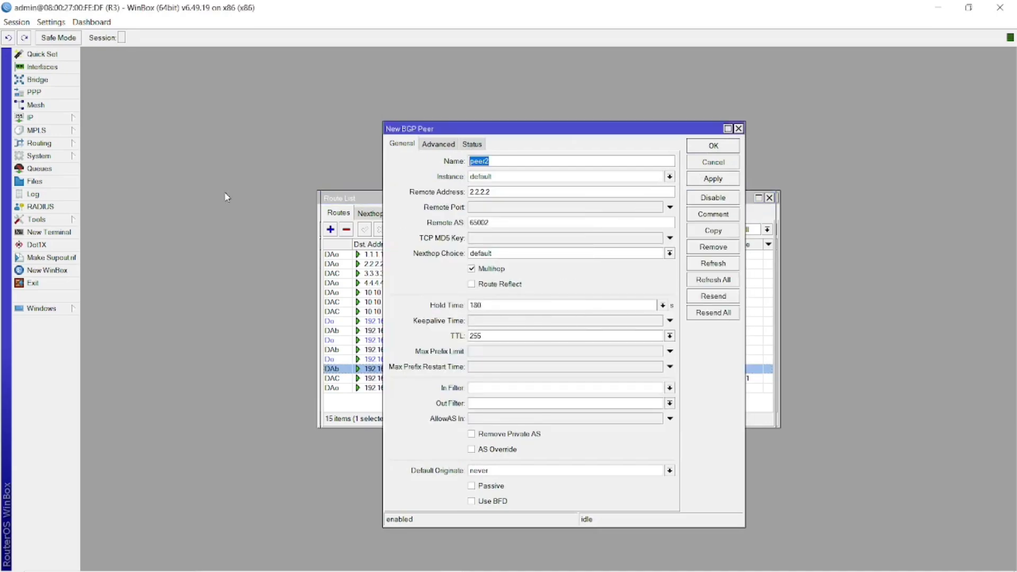
Step: Examine the BGP AS path attribute of the 192.168.30.0/24 BGP route in R3's route list and close its details
{"action": "left_click", "coordinate": [75, 119]}
{"action": "left_click", "coordinate": [109, 276]}
{"action": "double_click", "coordinate": [431, 369]}
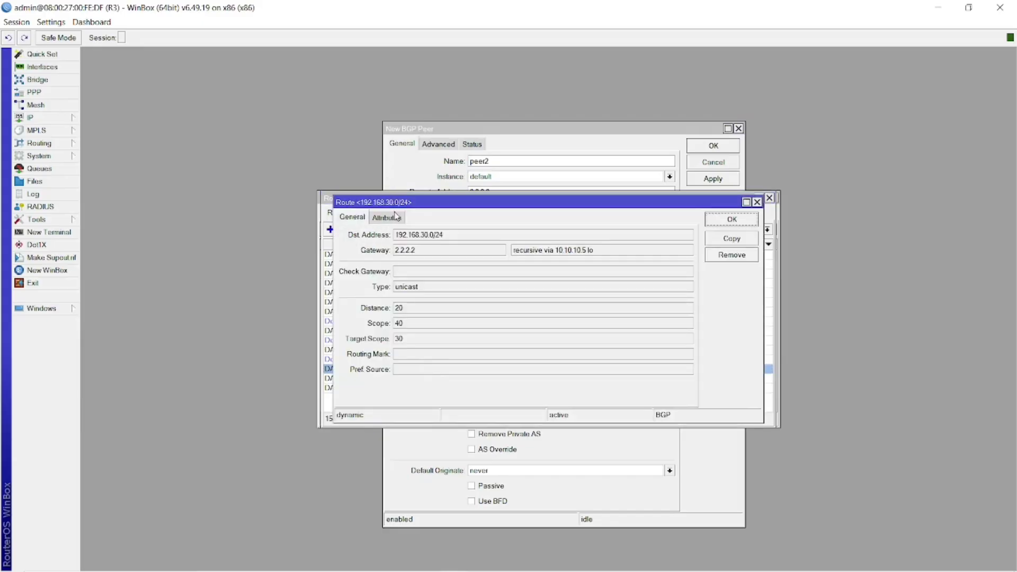
{"action": "left_click", "coordinate": [393, 217]}
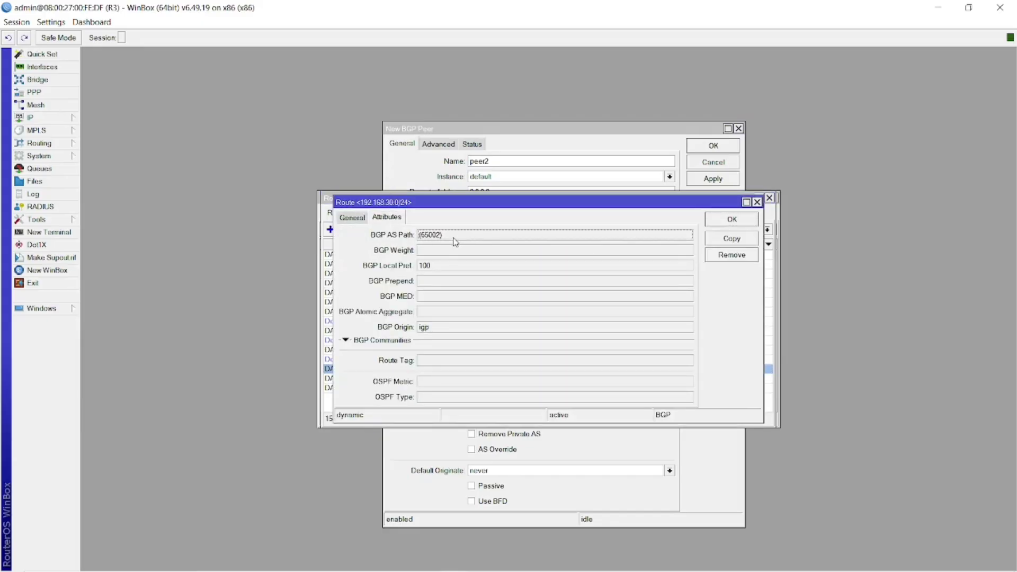
{"action": "left_click_drag", "start_coordinate": [452, 240], "coordinate": [420, 241]}
{"action": "left_click", "coordinate": [719, 218]}
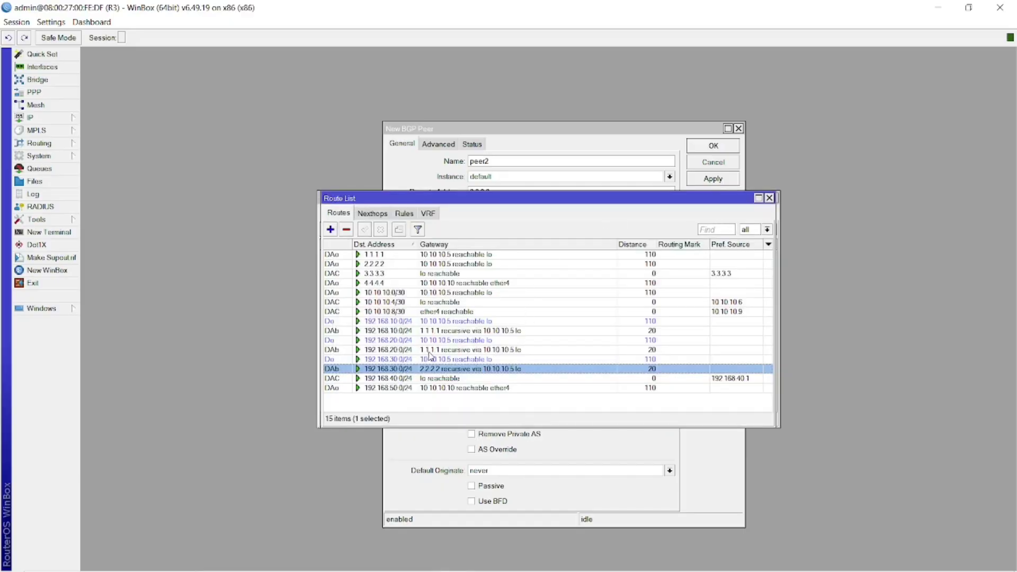
Step: Examine the BGP AS path attribute of the 192.168.10.0/24 BGP route and close its details
{"action": "double_click", "coordinate": [451, 331]}
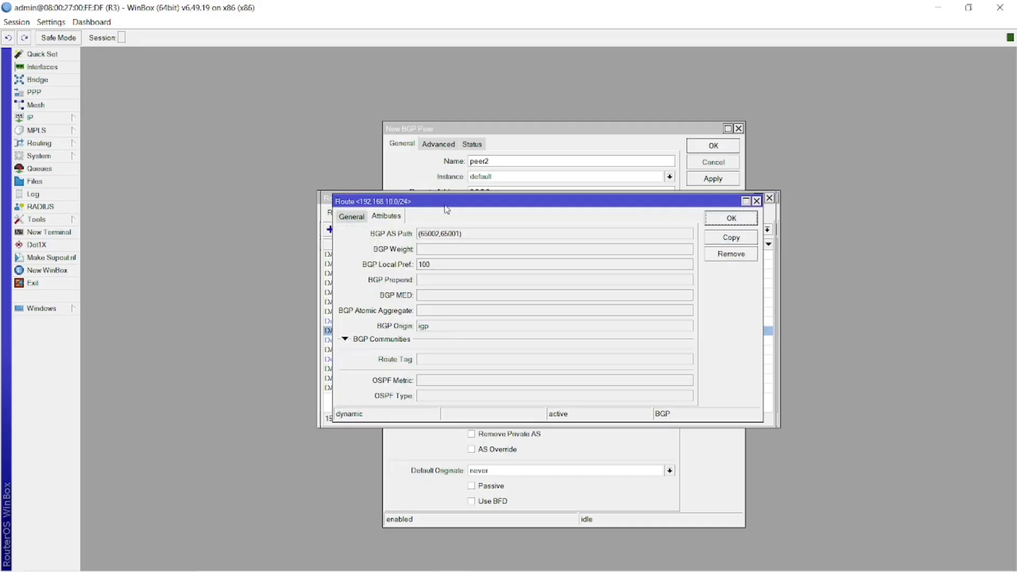
{"action": "left_click_drag", "start_coordinate": [465, 233], "coordinate": [415, 235]}
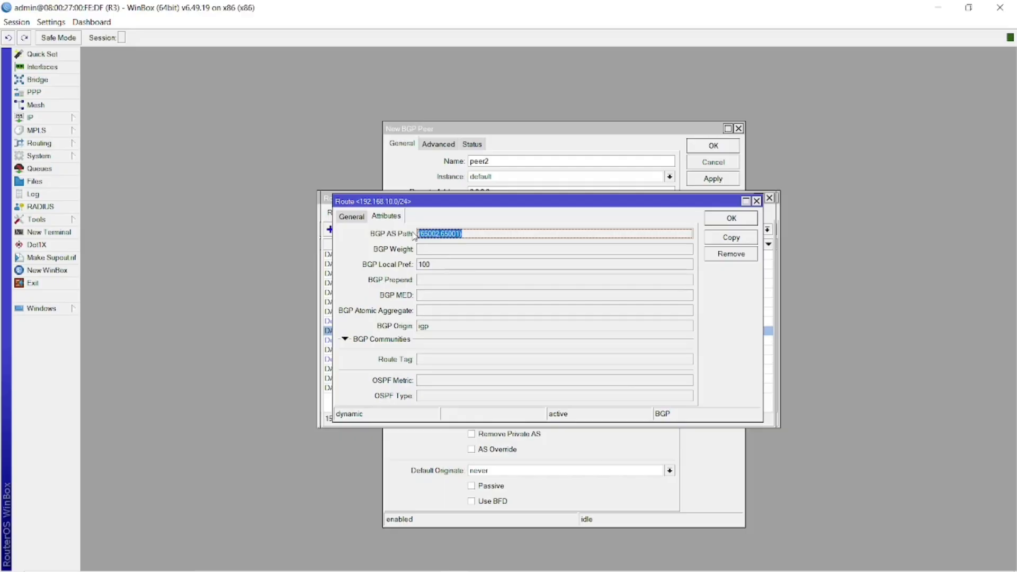
{"action": "left_click", "coordinate": [483, 237]}
{"action": "left_click", "coordinate": [728, 220]}
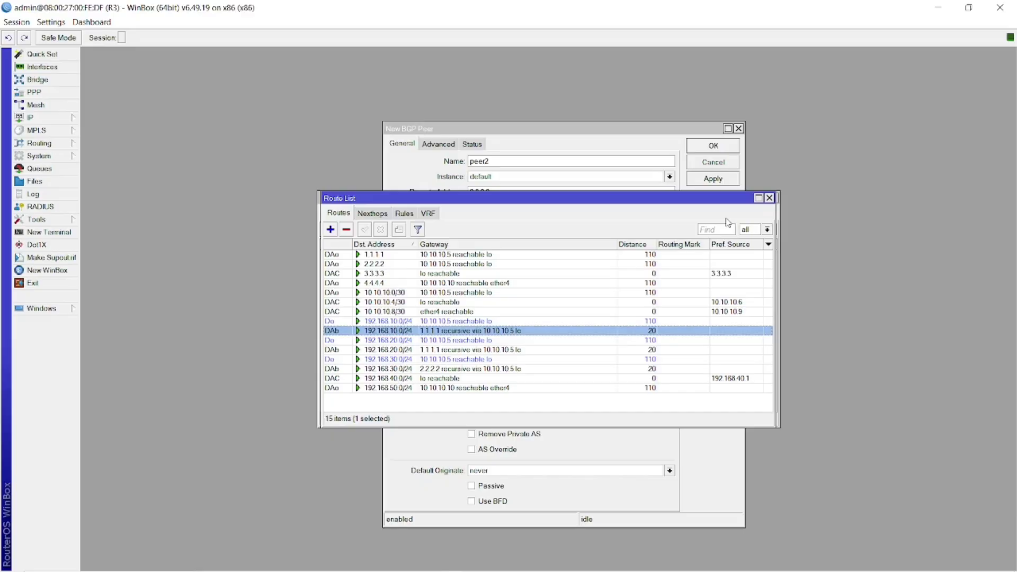
Step: Switch to the WinBox login window and connect to router R4 from the neighbors list
{"action": "key", "text": "alt+Tab"}
{"action": "key", "text": "alt+Tab"}
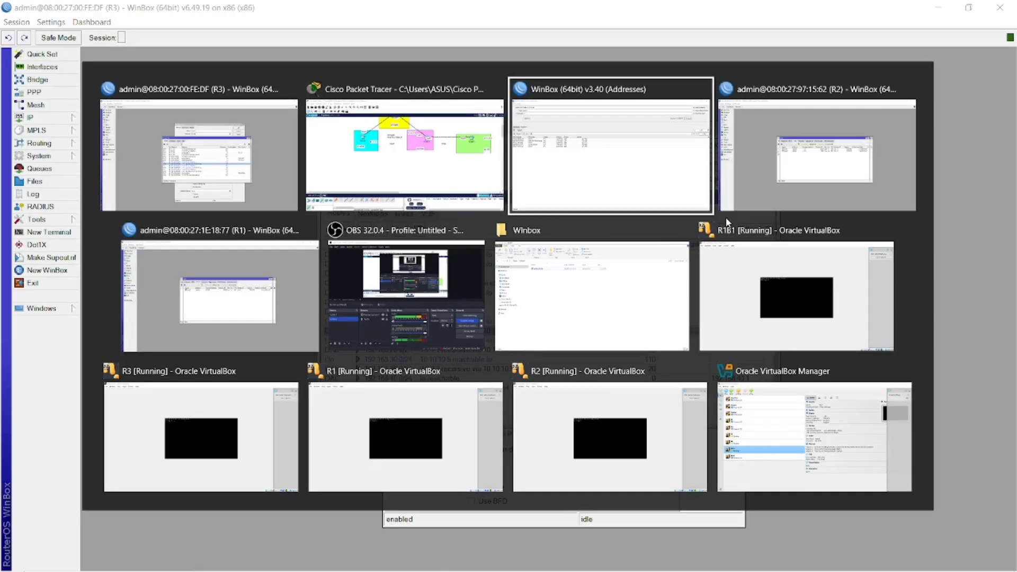
{"action": "key", "text": "alt+Tab"}
{"action": "key", "text": "alt+Tab"}
{"action": "key", "text": "alt+Tab"}
{"action": "key", "text": "alt+Tab"}
{"action": "key", "text": "alt+Tab"}
{"action": "key", "text": "alt+Tab"}
{"action": "key", "text": "alt+Tab"}
{"action": "key", "text": "alt+Tab"}
{"action": "key", "text": "alt+Tab"}
{"action": "key", "text": "alt+Tab"}
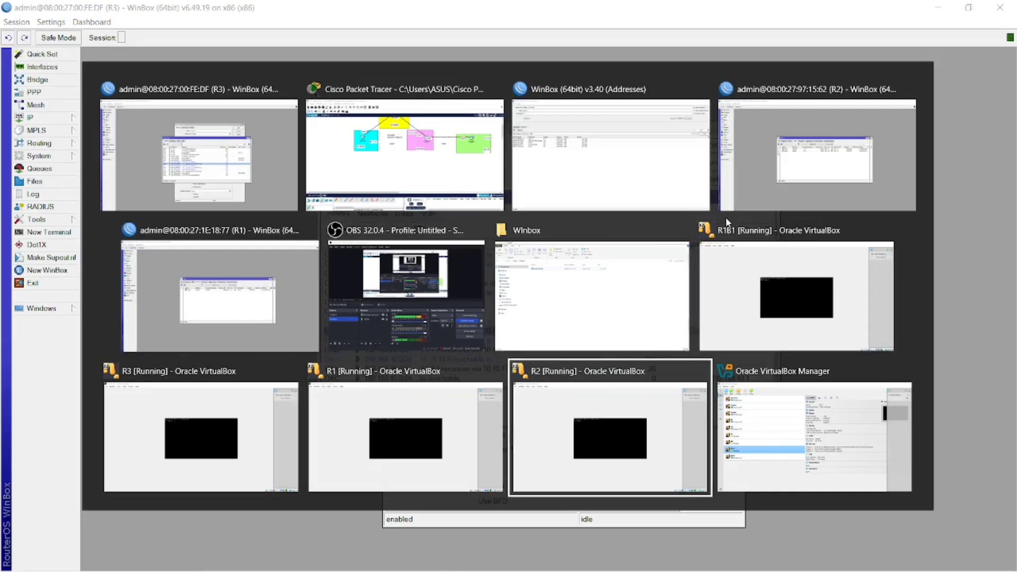
{"action": "key", "text": "alt+Tab"}
{"action": "key", "text": "alt+Tab"}
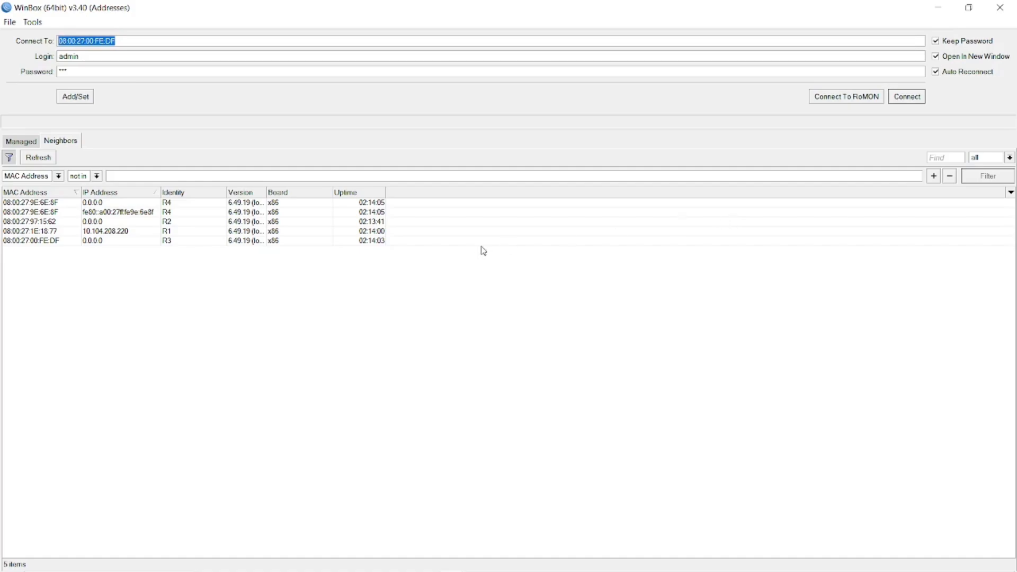
{"action": "left_click", "coordinate": [64, 204]}
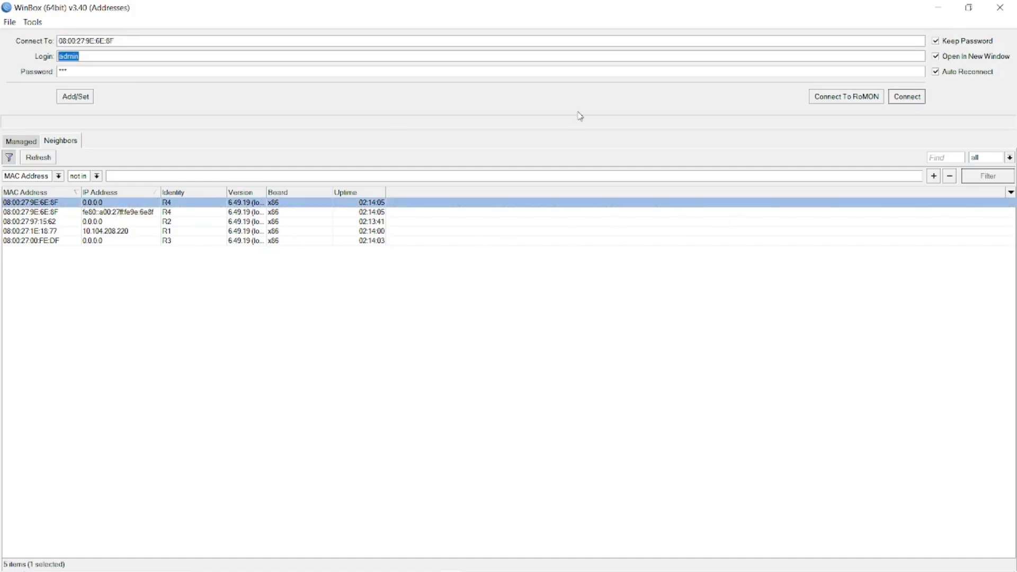
{"action": "left_click", "coordinate": [919, 100]}
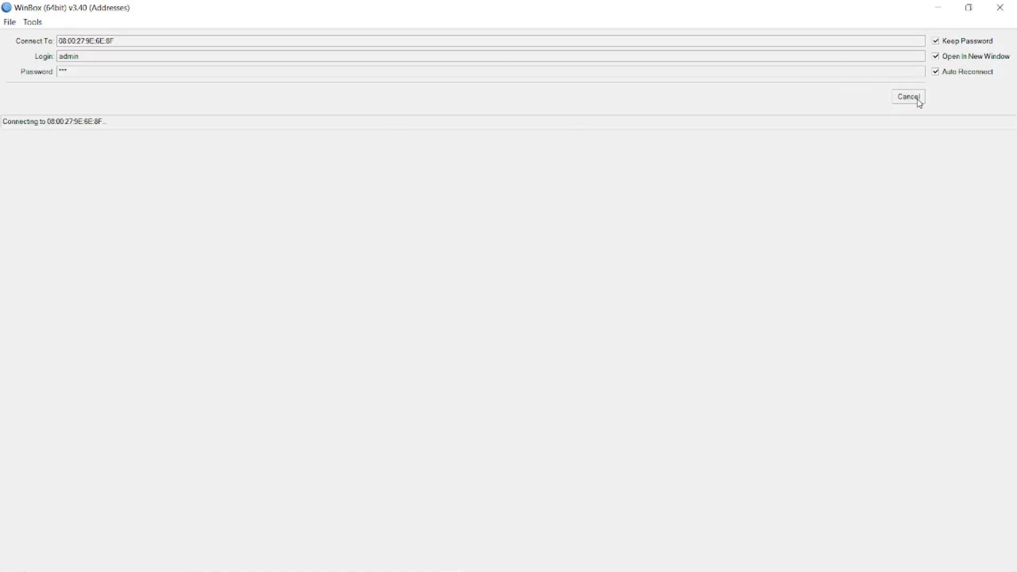
Step: Switch to VirtualBox Manager and compare the network adapter assignments of the R3 and R1B1 virtual machines
{"action": "key", "text": "alt+Tab"}
{"action": "key", "text": "alt+Tab"}
{"action": "key", "text": "alt+Tab"}
{"action": "key", "text": "alt+Tab"}
{"action": "key", "text": "alt+Tab"}
{"action": "key", "text": "alt+Tab"}
{"action": "key", "text": "alt+Tab"}
{"action": "key", "text": "alt+Tab"}
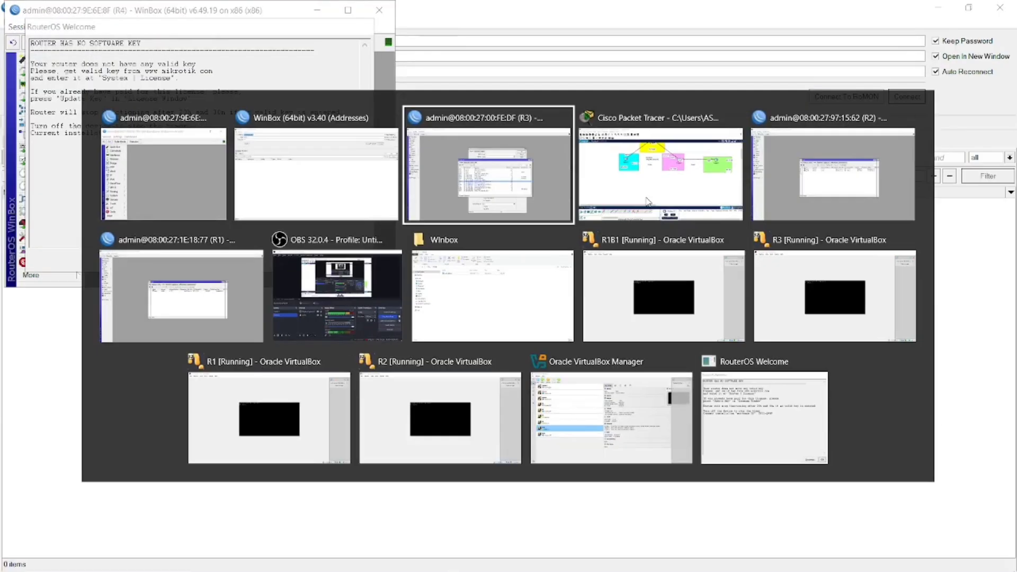
{"action": "key", "text": "alt+Tab"}
{"action": "key", "text": "alt+Tab"}
{"action": "key", "text": "alt+Tab"}
{"action": "key", "text": "alt+Tab"}
{"action": "key", "text": "alt+Tab"}
{"action": "key", "text": "alt+Tab"}
{"action": "key", "text": "alt+Tab"}
{"action": "key", "text": "alt+Tab"}
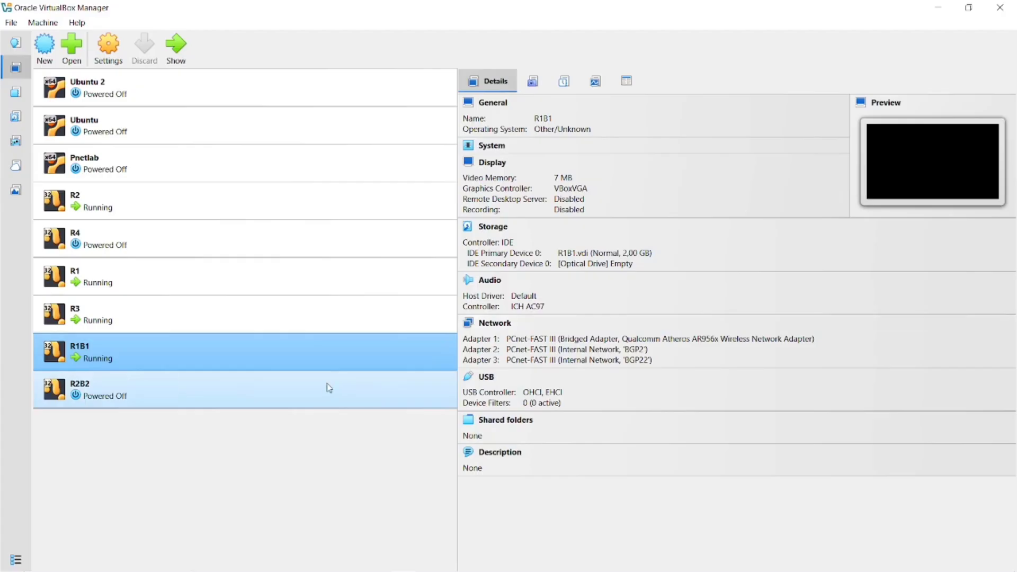
{"action": "left_click", "coordinate": [187, 323]}
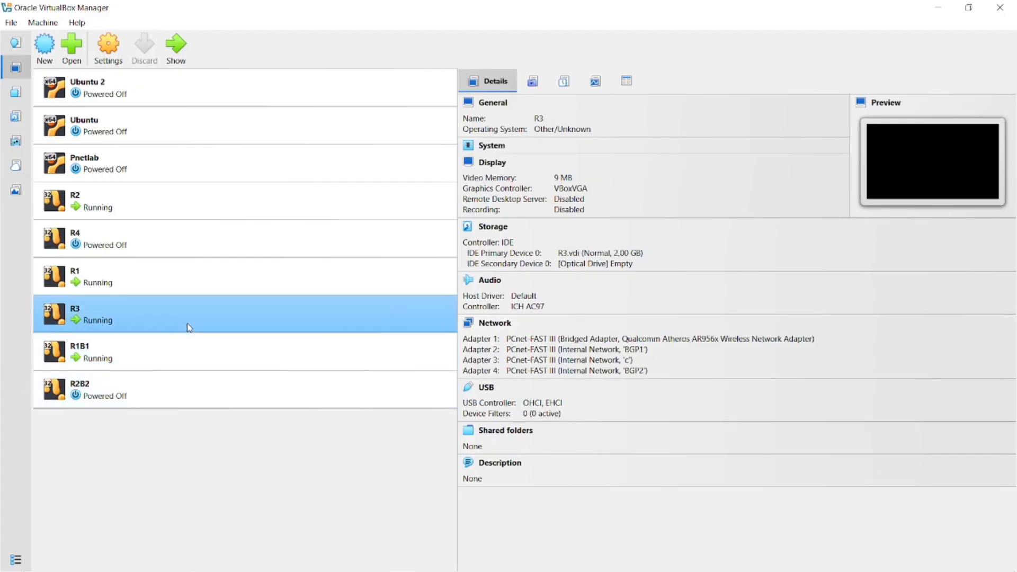
{"action": "left_click", "coordinate": [192, 362]}
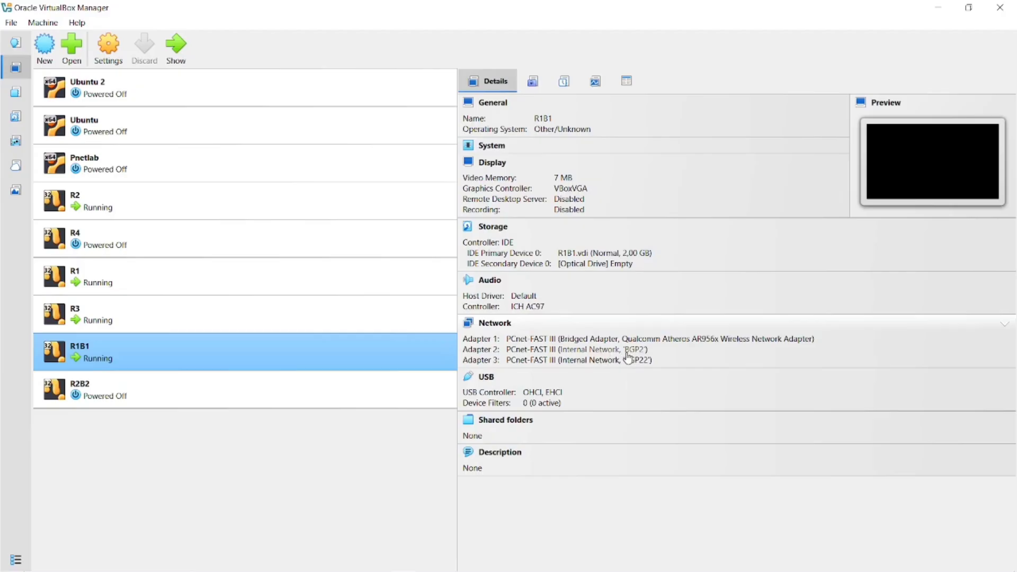
{"action": "left_click", "coordinate": [186, 319]}
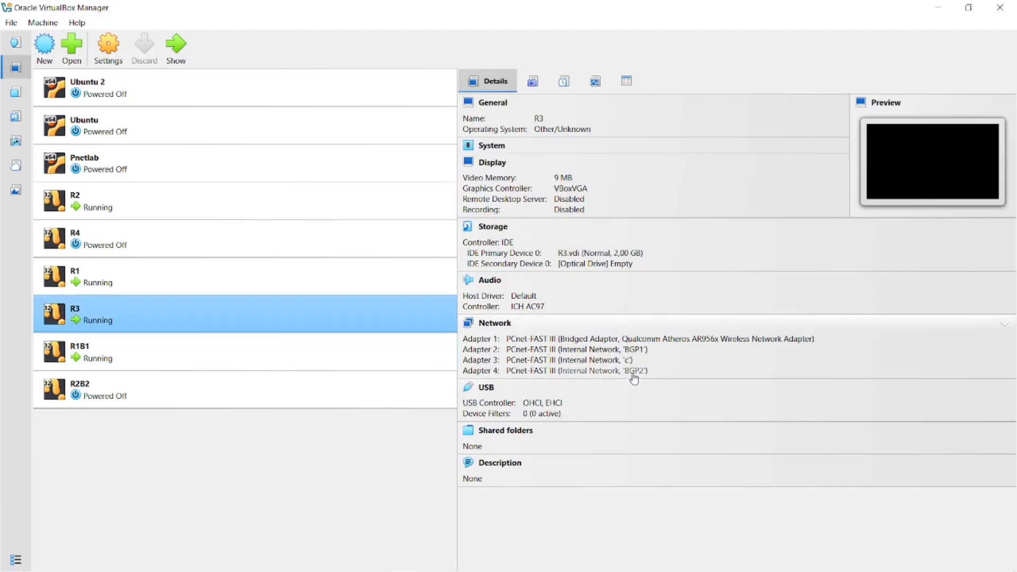
{"action": "left_click", "coordinate": [372, 345]}
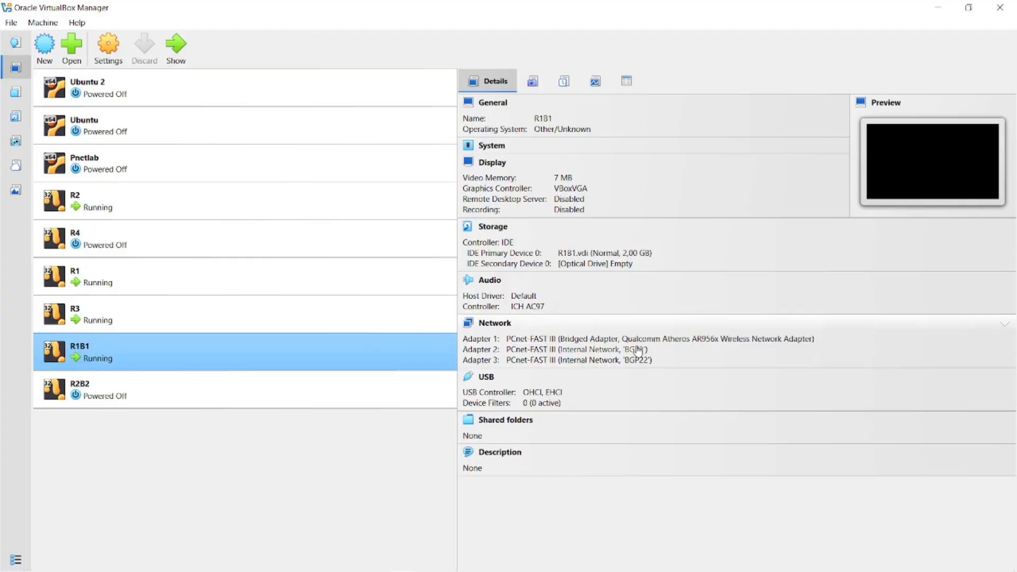
Step: Switch to R4's WinBox session, dismiss the RouterOS welcome notice and maximize the window
{"action": "key", "text": "alt+Tab"}
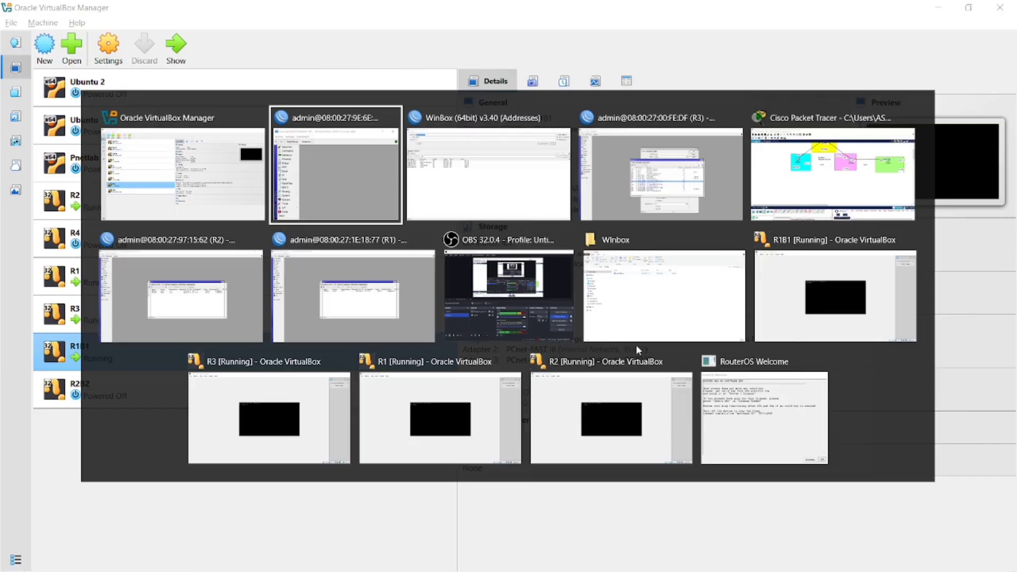
{"action": "key", "text": "alt+Tab"}
{"action": "key", "text": "alt+Tab"}
{"action": "key", "text": "alt+Tab"}
{"action": "key", "text": "alt+Tab"}
{"action": "key", "text": "alt+Tab"}
{"action": "key", "text": "alt+Tab"}
{"action": "key", "text": "alt+Tab"}
{"action": "key", "text": "alt+Tab"}
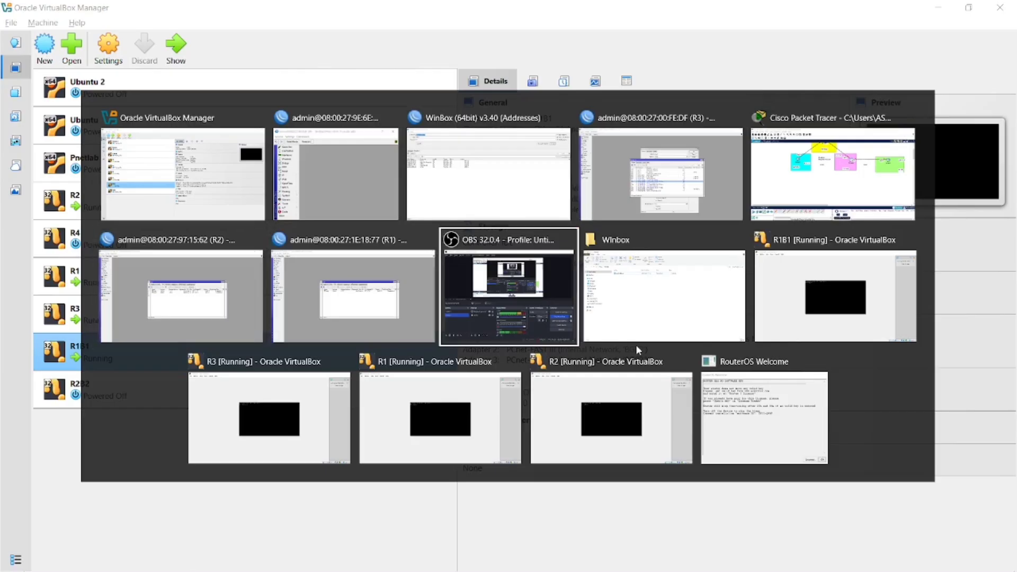
{"action": "key", "text": "alt+Tab"}
{"action": "key", "text": "alt+Tab"}
{"action": "key", "text": "alt+Tab"}
{"action": "key", "text": "alt+Tab"}
{"action": "key", "text": "alt+Tab"}
{"action": "key", "text": "alt+Tab"}
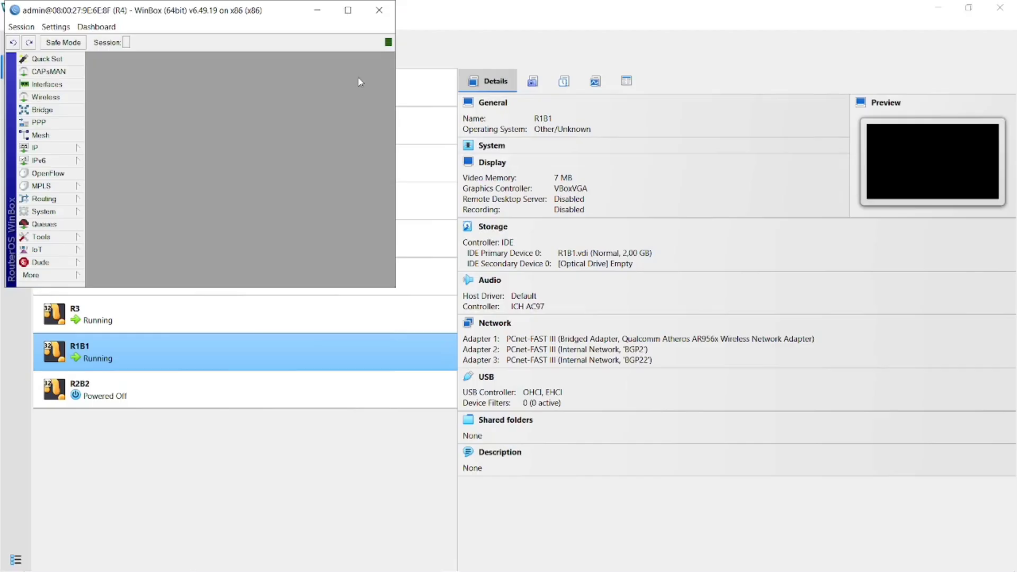
{"action": "key", "text": "alt+Tab"}
{"action": "key", "text": "alt+Tab"}
{"action": "key", "text": "alt+Tab"}
{"action": "key", "text": "alt+Tab"}
{"action": "key", "text": "alt+Tab"}
{"action": "key", "text": "alt+Tab"}
{"action": "key", "text": "alt+Tab"}
{"action": "key", "text": "alt+Tab"}
{"action": "key", "text": "alt+Tab"}
{"action": "key", "text": "alt+Tab"}
{"action": "key", "text": "alt+Tab"}
{"action": "key", "text": "alt+Tab"}
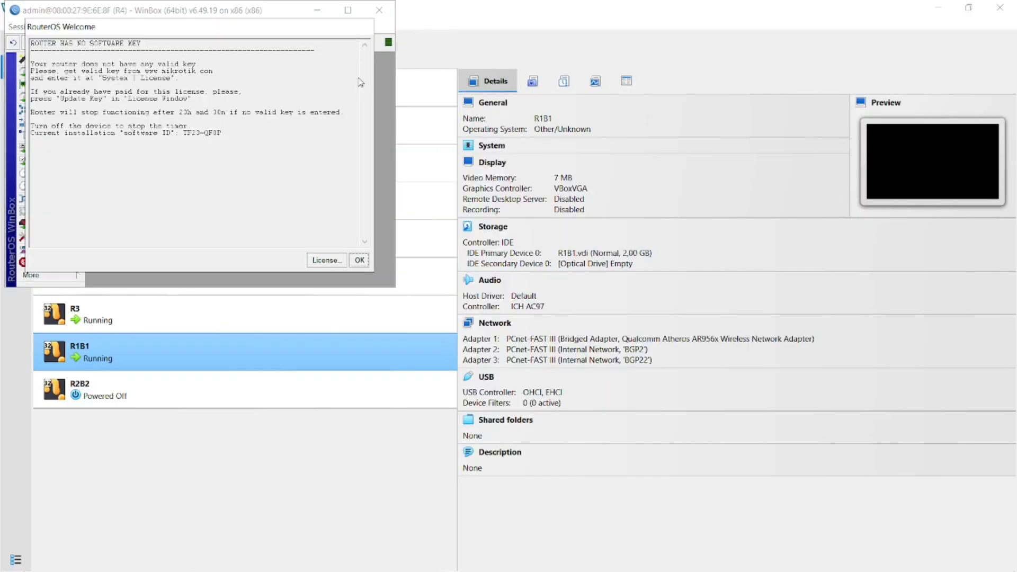
{"action": "left_click", "coordinate": [360, 260]}
{"action": "left_click", "coordinate": [348, 10]}
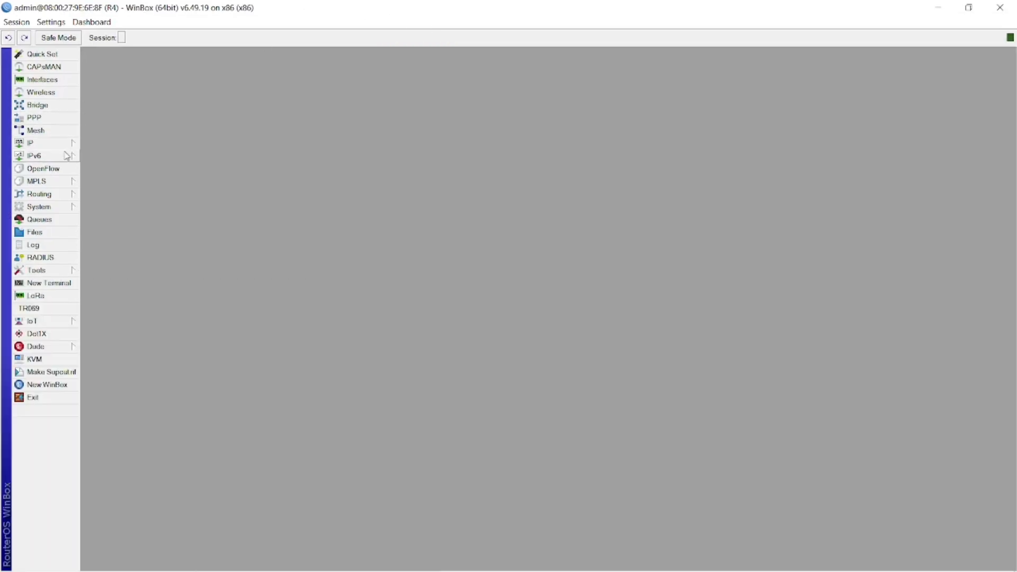
Step: Open R4's BGP settings and examine the AS number and router ID of the default instance
{"action": "left_click", "coordinate": [45, 195]}
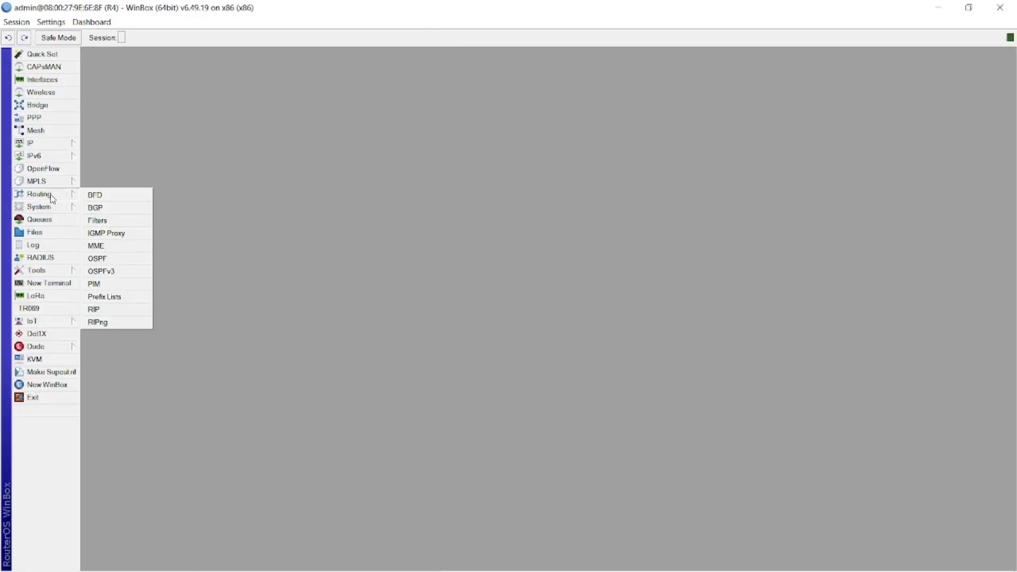
{"action": "left_click", "coordinate": [112, 207]}
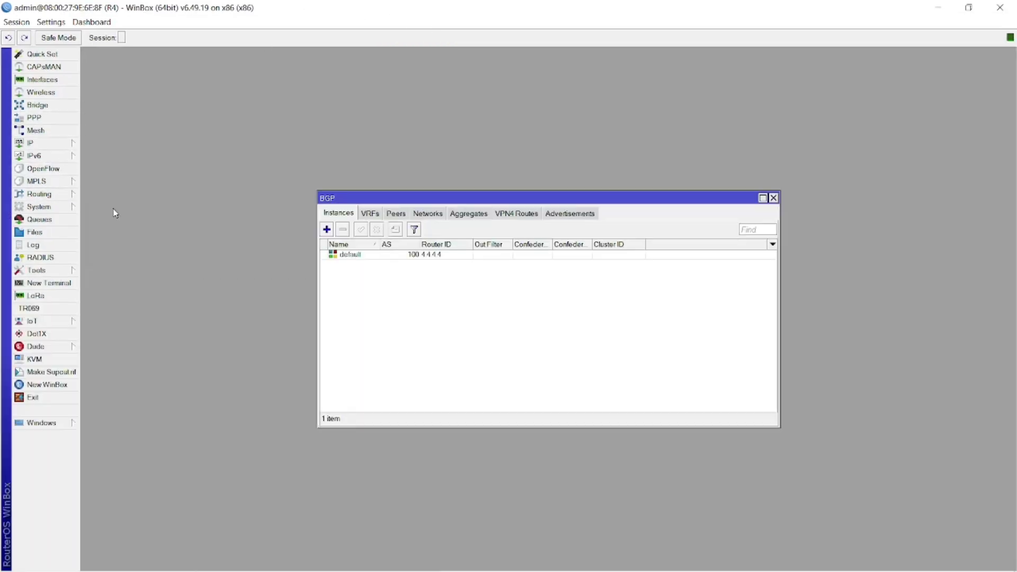
{"action": "double_click", "coordinate": [385, 254]}
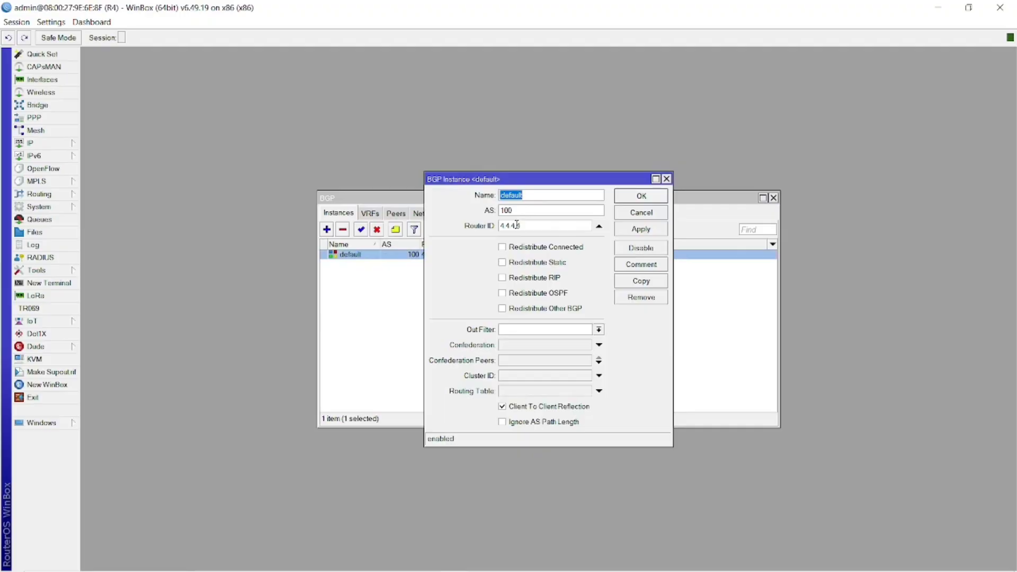
Step: Check Router3's loopback and AS labels in the Packet Tracer topology, then return to R4's WinBox session
{"action": "key", "text": "alt+Tab"}
{"action": "key", "text": "alt+Tab"}
{"action": "key", "text": "alt+Tab"}
{"action": "key", "text": "alt+Tab"}
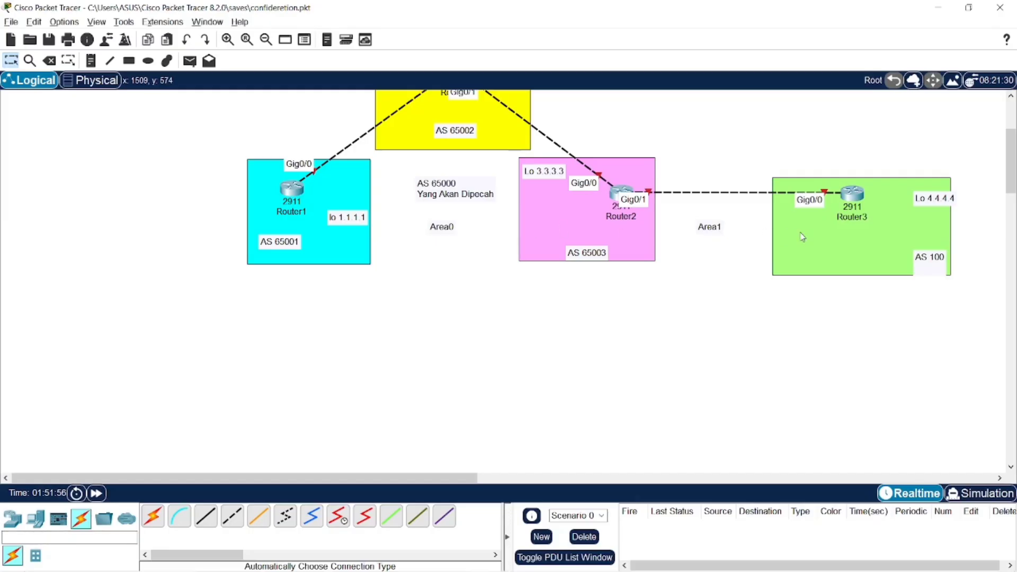
{"action": "scroll", "coordinate": [800, 235], "scroll_direction": "up", "scroll_amount": 3}
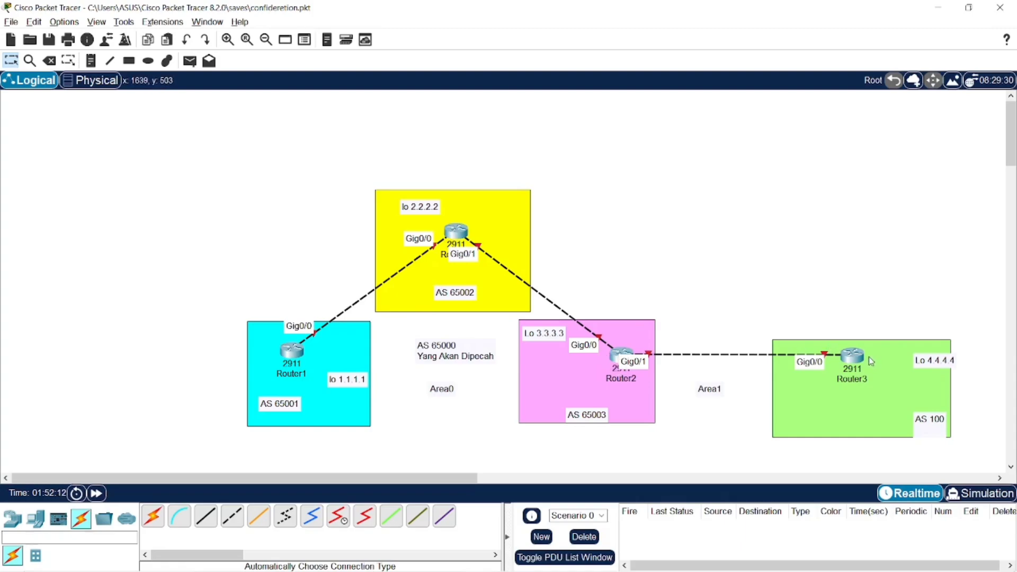
{"action": "mouse_move", "coordinate": [847, 361]}
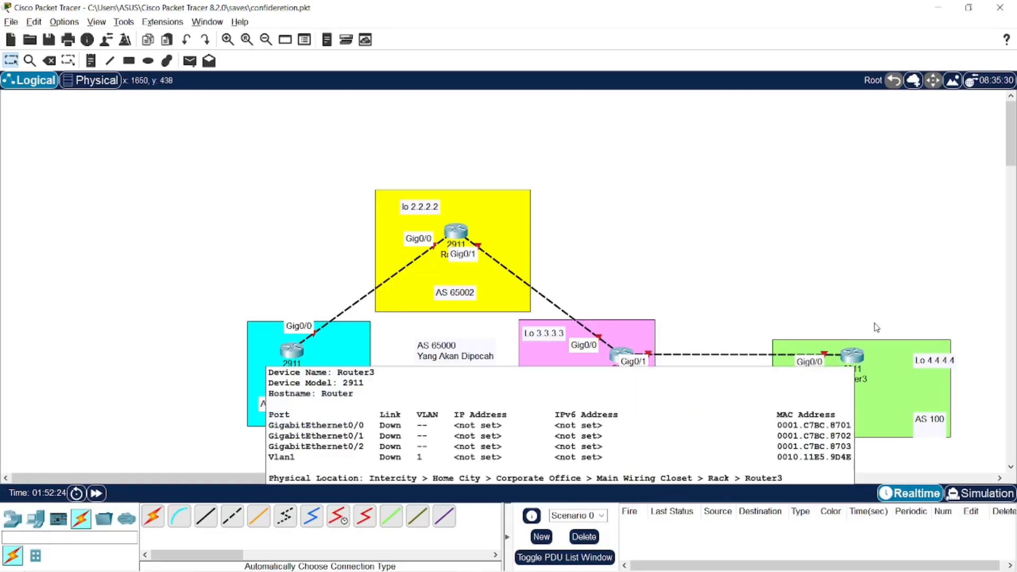
{"action": "key", "text": "alt+Tab"}
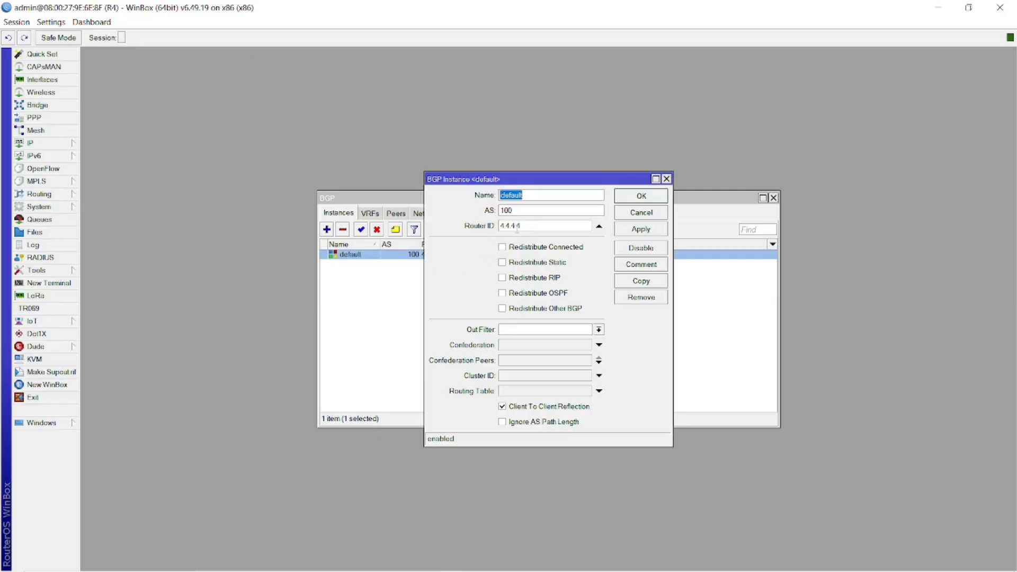
Step: Start a new BGP peer on R4 with remote address 3.3.3.3 and update source lo
{"action": "key", "text": "Tab"}
{"action": "left_click", "coordinate": [408, 361]}
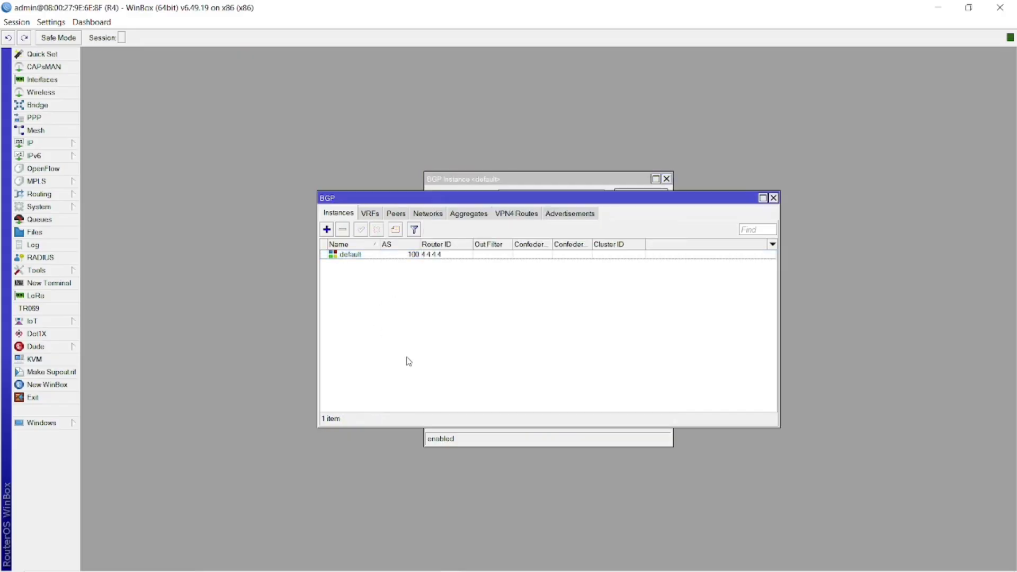
{"action": "left_click", "coordinate": [396, 214]}
{"action": "left_click", "coordinate": [327, 229]}
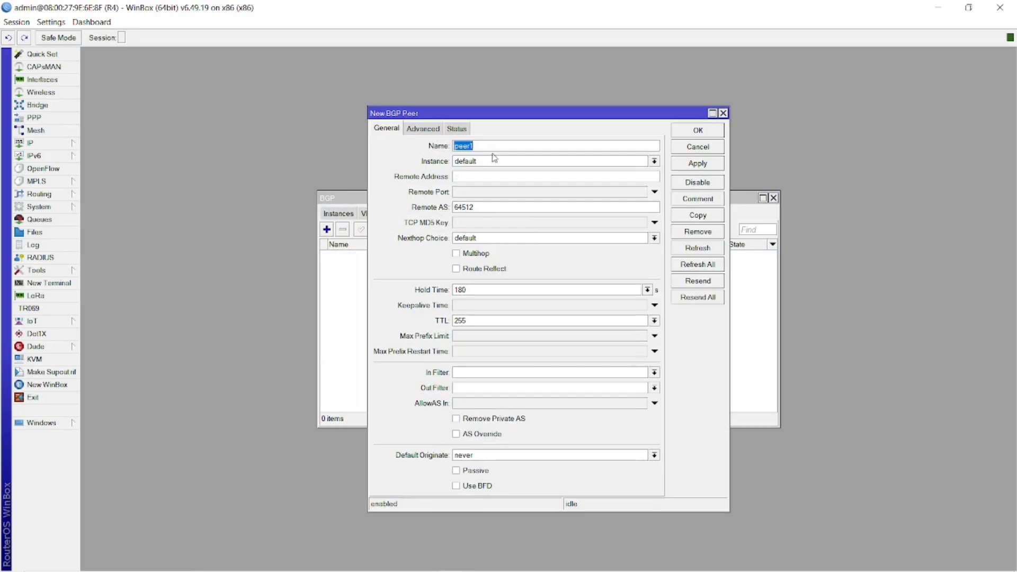
{"action": "left_click", "coordinate": [481, 178]}
{"action": "type", "text": "3.3.3.3"}
{"action": "left_click", "coordinate": [432, 129]}
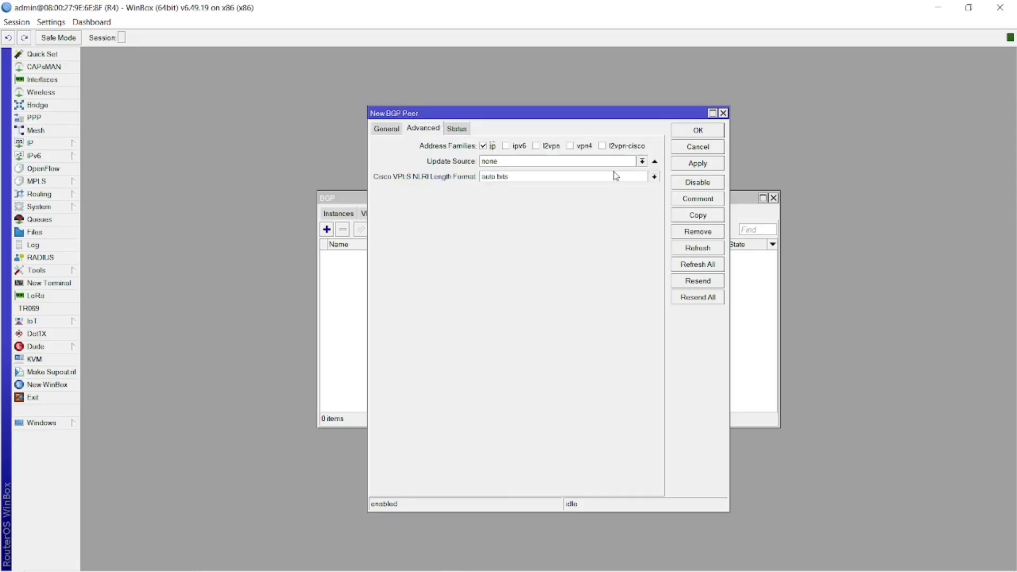
{"action": "left_click", "coordinate": [642, 161]}
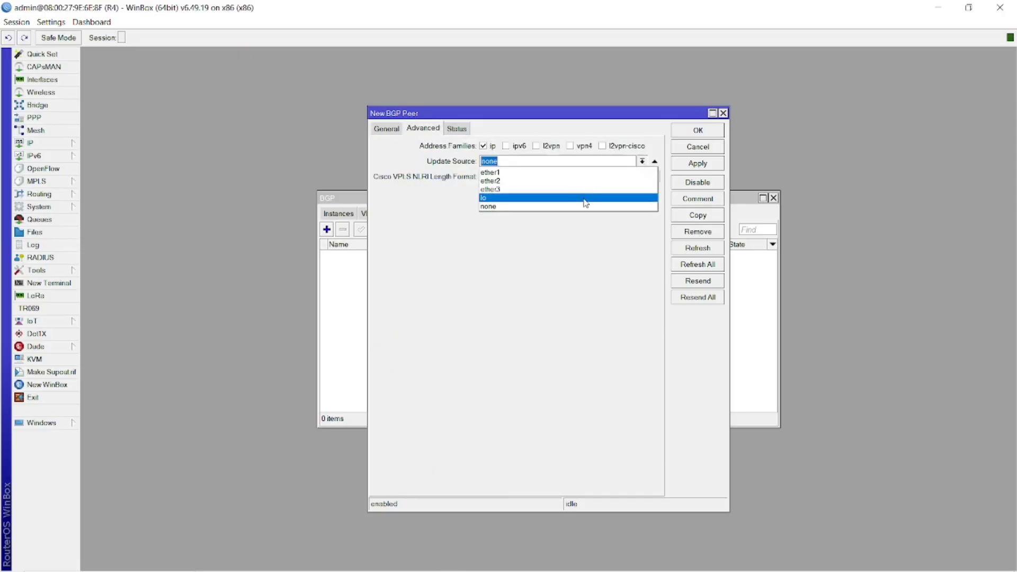
{"action": "left_click", "coordinate": [585, 203]}
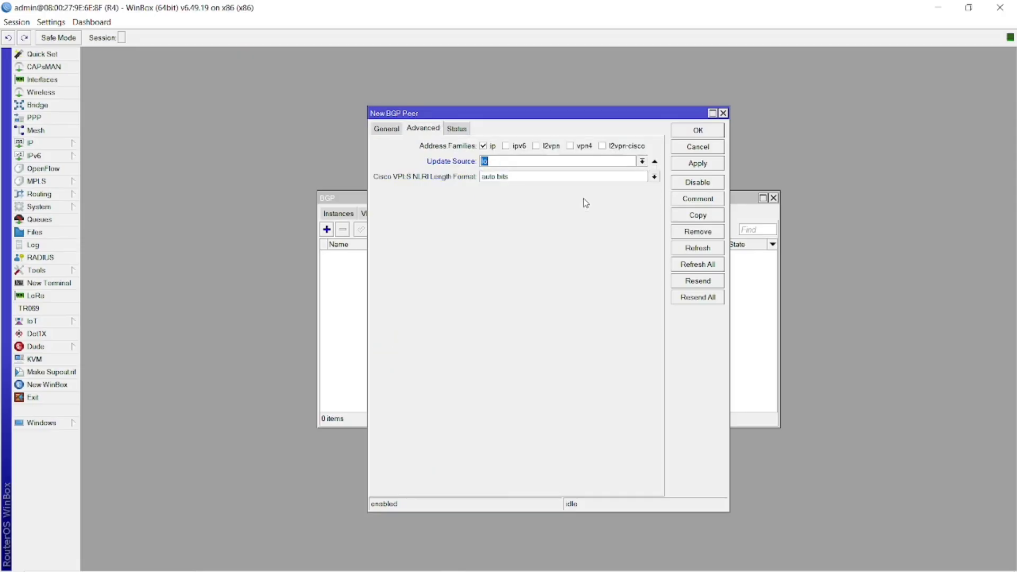
{"action": "left_click", "coordinate": [386, 129]}
{"action": "key", "text": "alt+Tab"}
{"action": "key", "text": "alt+Tab"}
{"action": "key", "text": "alt+Tab"}
{"action": "key", "text": "alt+Tab"}
{"action": "key", "text": "alt+Tab"}
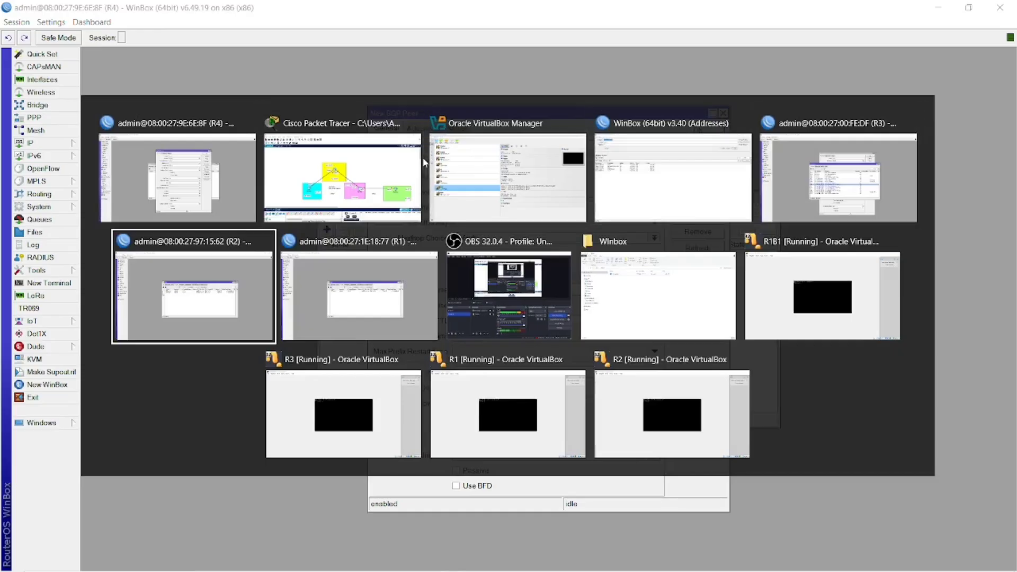
{"action": "key", "text": "alt+Tab"}
{"action": "key", "text": "alt+Tab"}
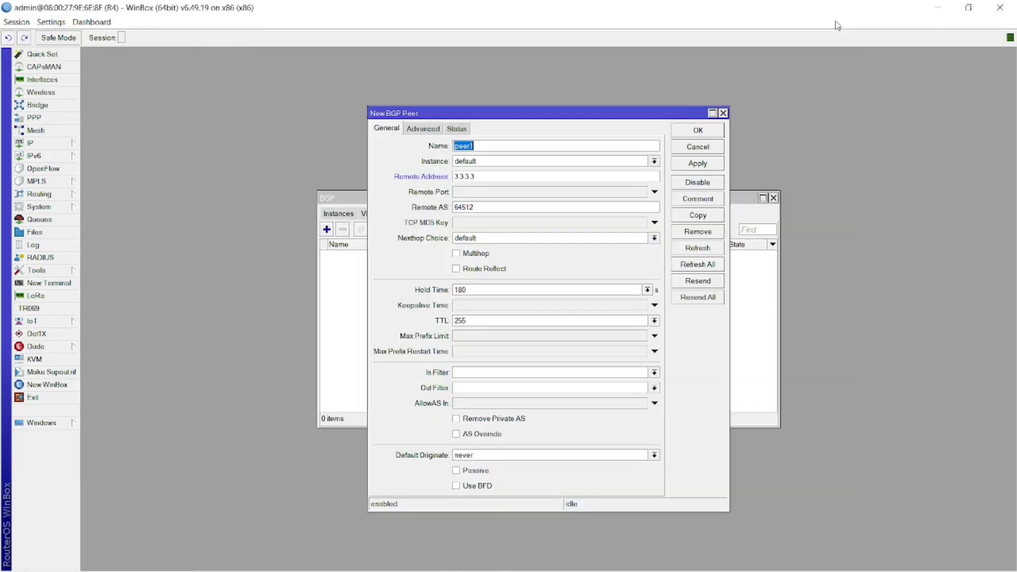
{"action": "left_click", "coordinate": [835, 27]}
Step: Set the new R4 peer's remote AS to 65000, enable Multihop and save the peer
{"action": "left_click", "coordinate": [503, 207]}
{"action": "key", "text": "BackSpace"}
{"action": "key", "text": "BackSpace"}
{"action": "key", "text": "BackSpace"}
{"action": "key", "text": "BackSpace"}
{"action": "type", "text": "5000"}
{"action": "left_click", "coordinate": [475, 255]}
{"action": "left_click", "coordinate": [426, 130]}
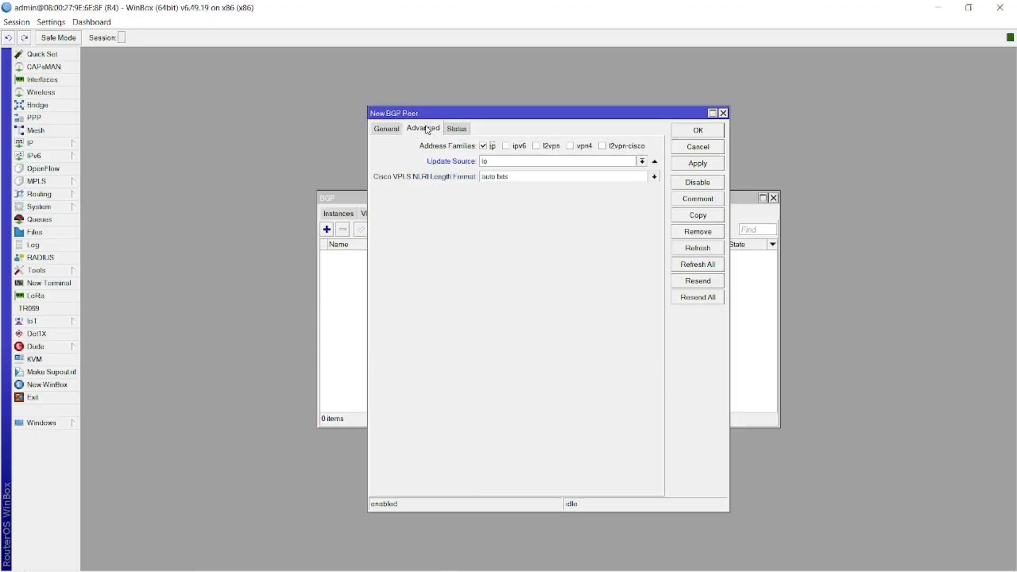
{"action": "left_click", "coordinate": [390, 131]}
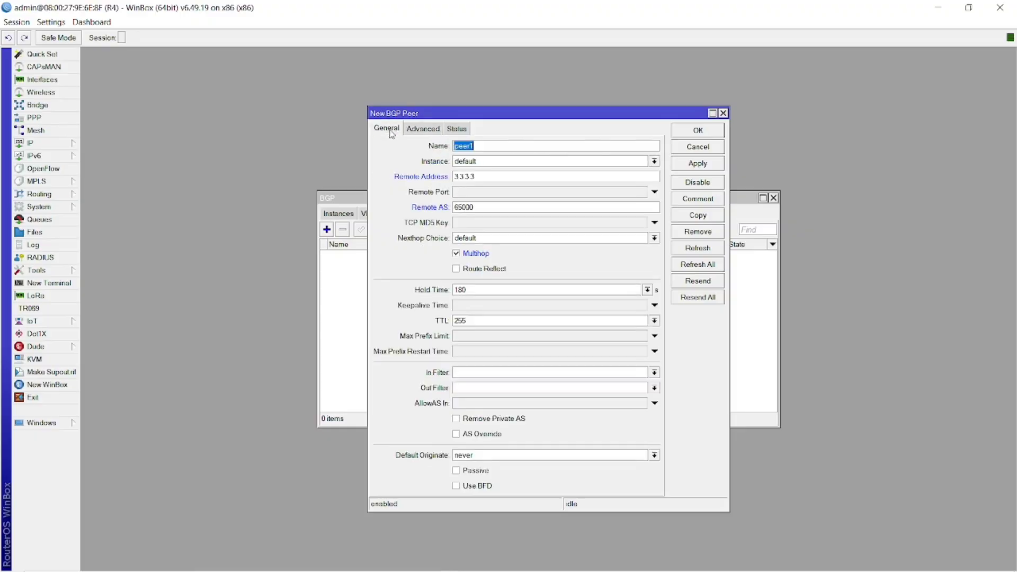
{"action": "left_click", "coordinate": [704, 164]}
{"action": "left_click", "coordinate": [704, 136]}
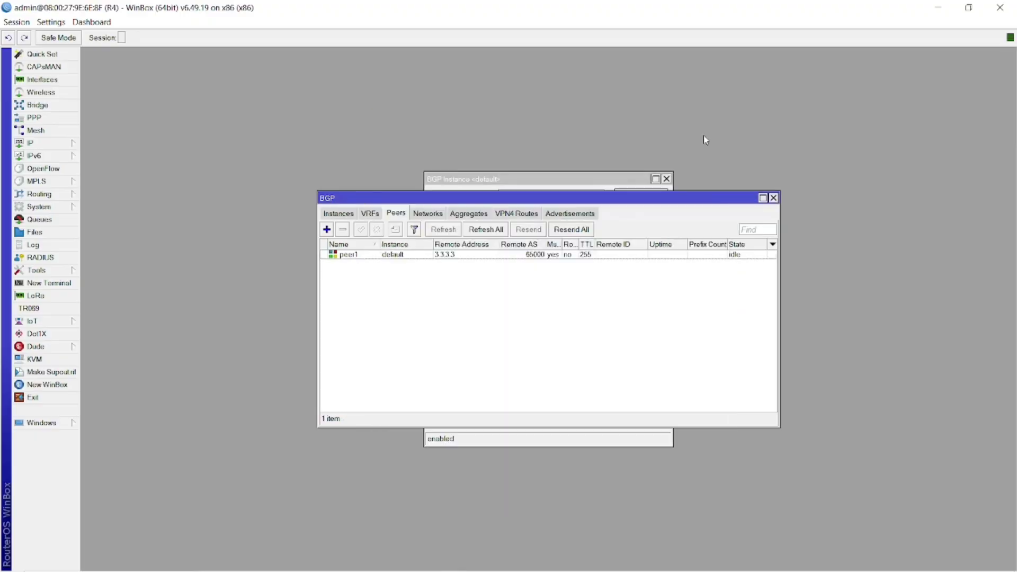
Step: Open R4's peer1 details and check its session state in the BGP peer list
{"action": "double_click", "coordinate": [704, 256]}
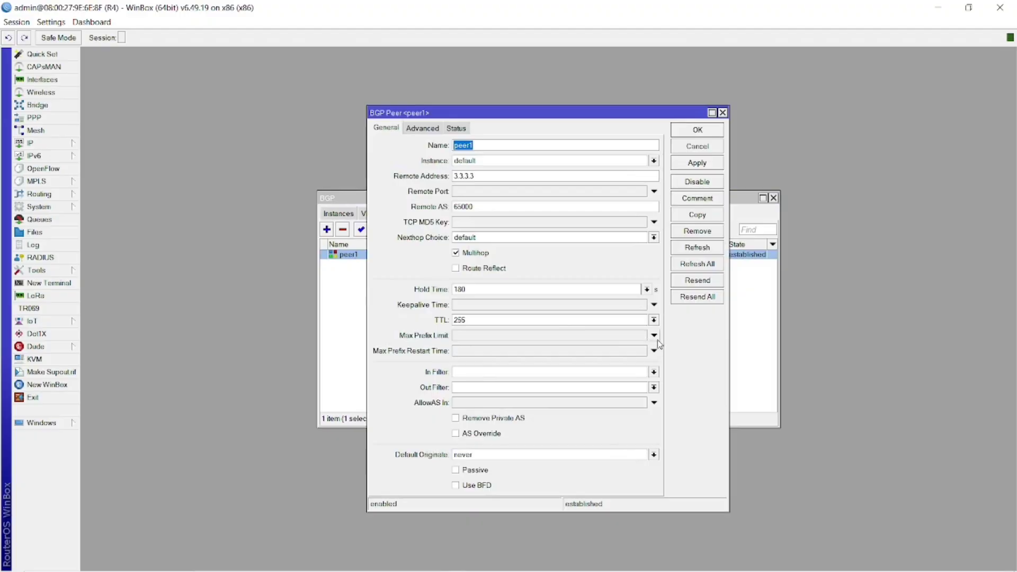
{"action": "left_click", "coordinate": [753, 346]}
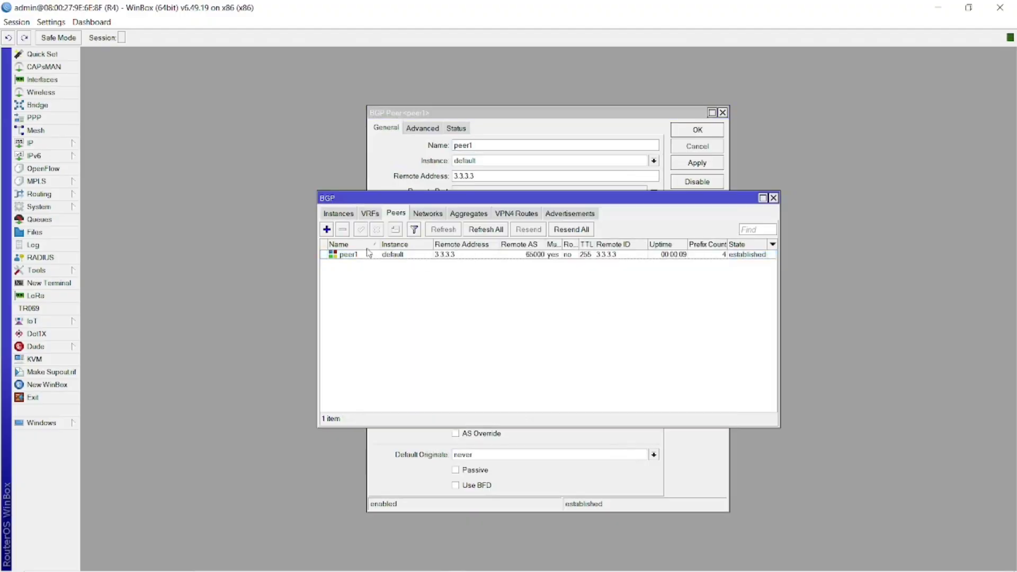
Step: Open R4's route list and inspect the BGP AS path attributes of the 192.168.10.0/24 and 192.168.40.0/24 routes via 3.3.3.3
{"action": "left_click", "coordinate": [74, 144]}
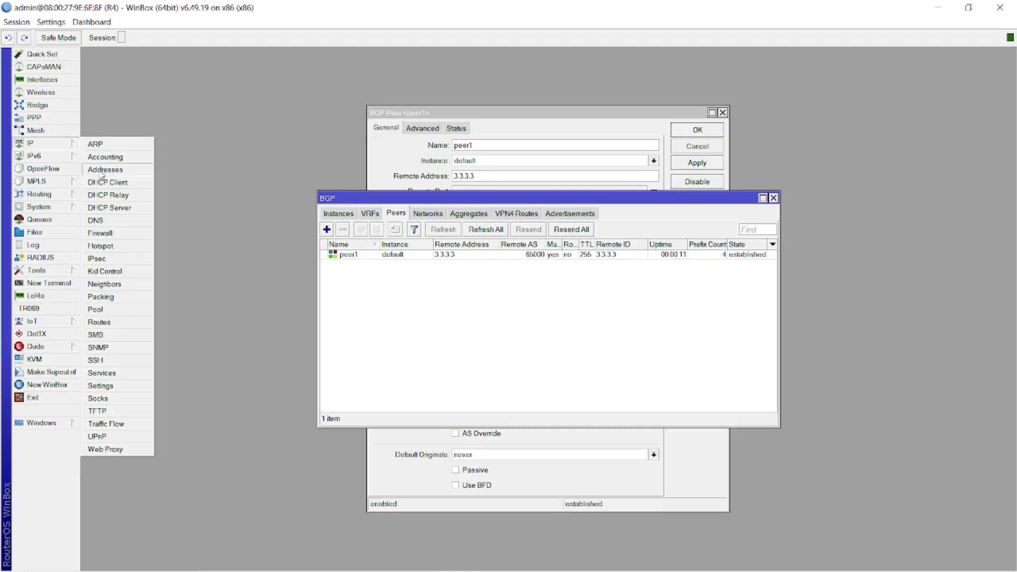
{"action": "left_click", "coordinate": [99, 325]}
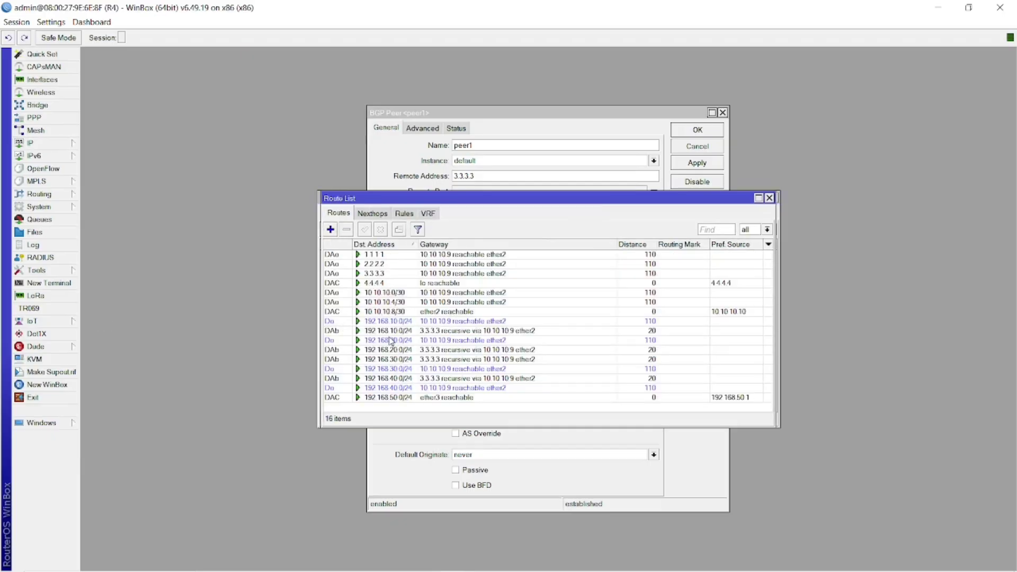
{"action": "double_click", "coordinate": [432, 331]}
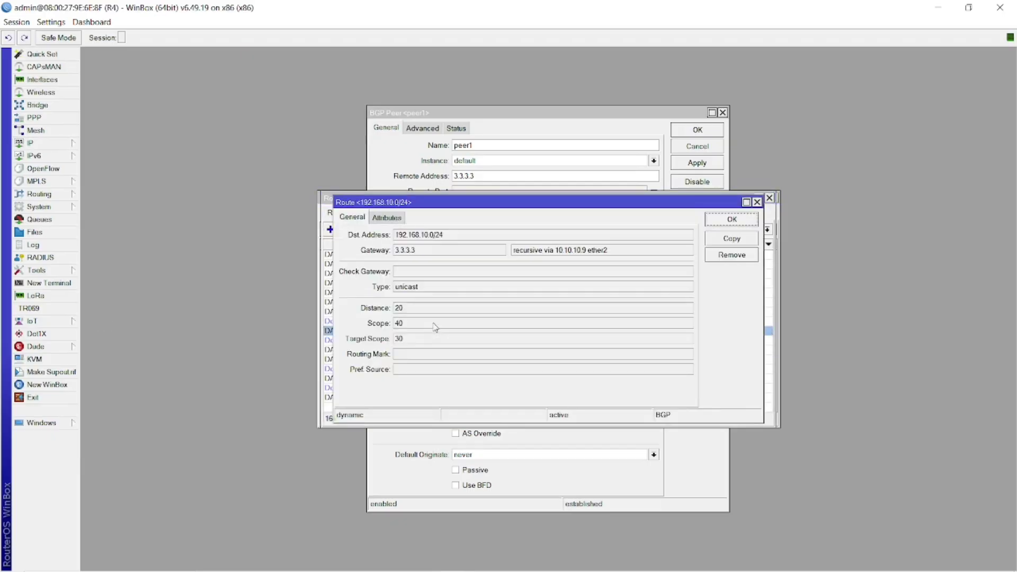
{"action": "left_click", "coordinate": [402, 222]}
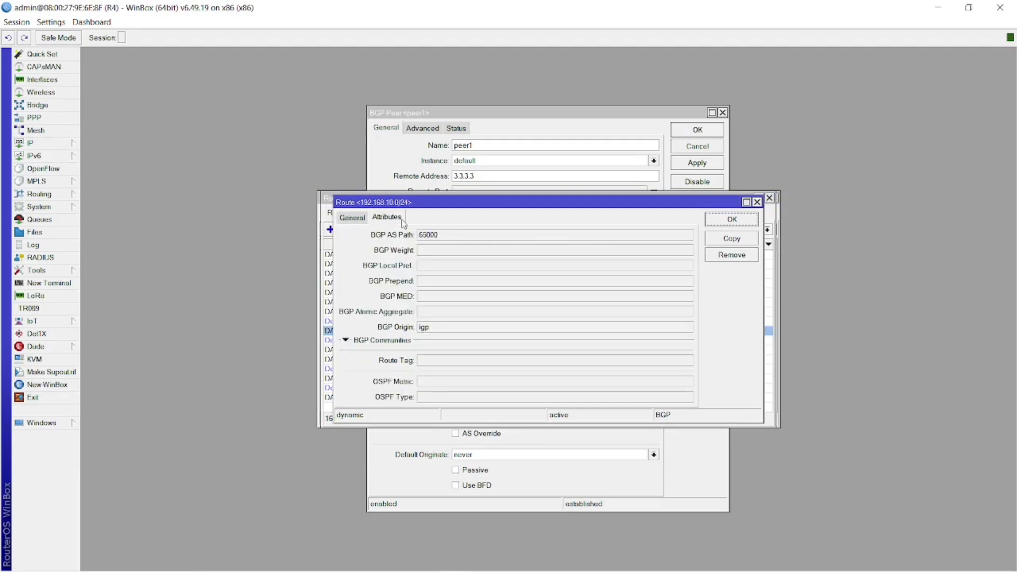
{"action": "double_click", "coordinate": [448, 238]}
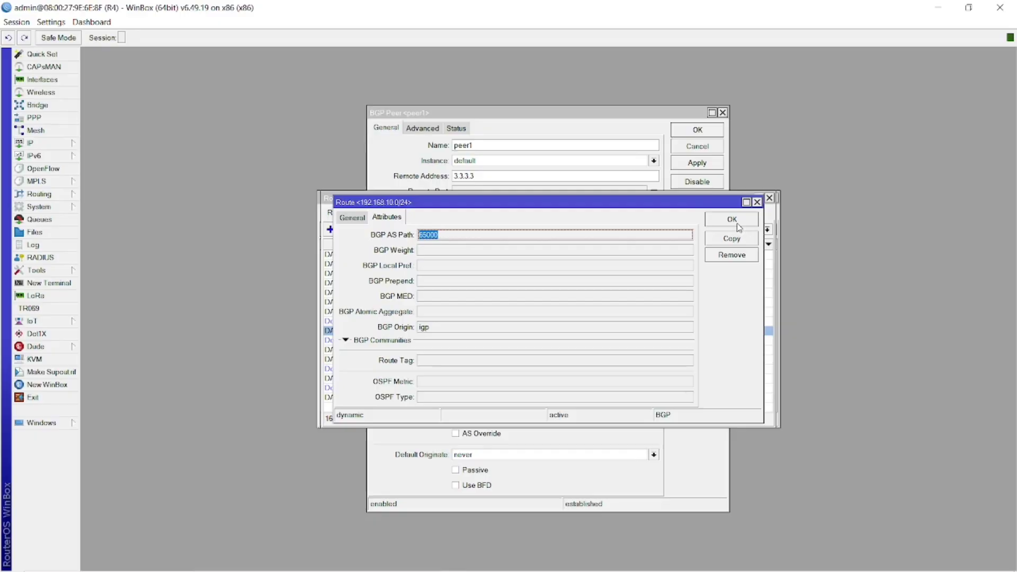
{"action": "left_click", "coordinate": [731, 227]}
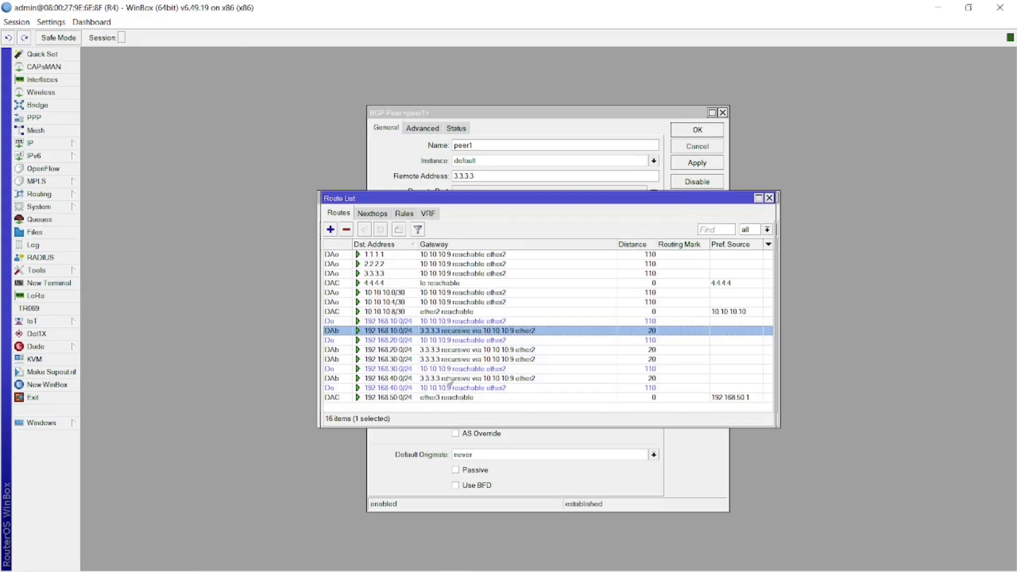
{"action": "double_click", "coordinate": [462, 379]}
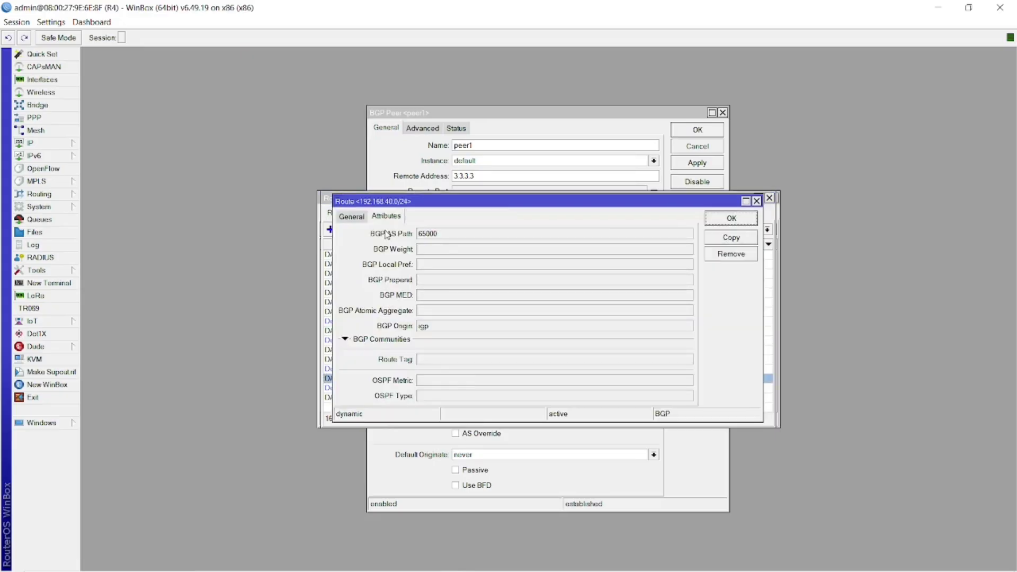
{"action": "left_click", "coordinate": [732, 222]}
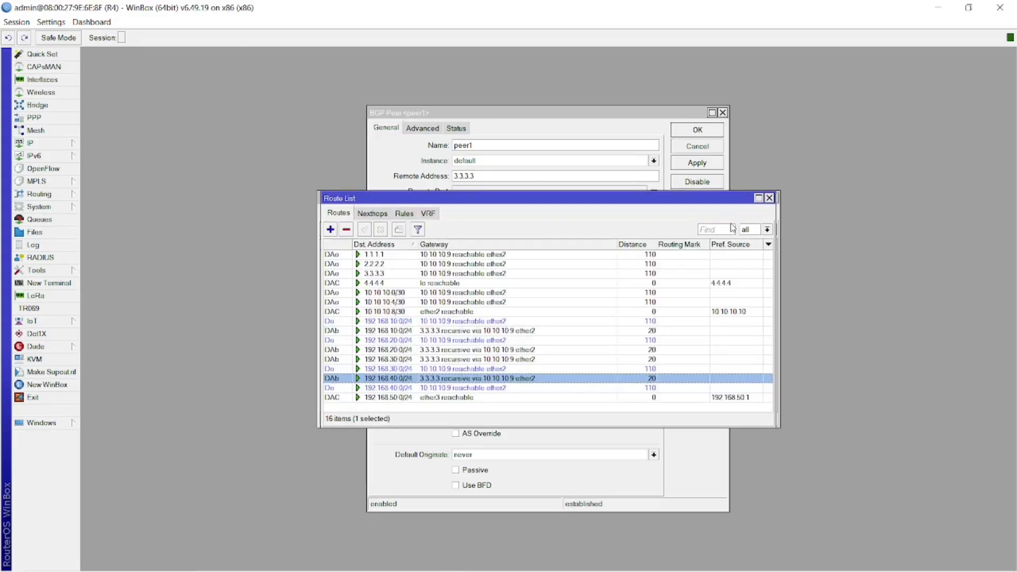
Step: Switch to Packet Tracer and review Router2's confederation position between AS 65000 and AS 100 in the topology
{"action": "left_click", "coordinate": [585, 322]}
{"action": "key", "text": "alt+Tab"}
{"action": "key", "text": "alt+Tab"}
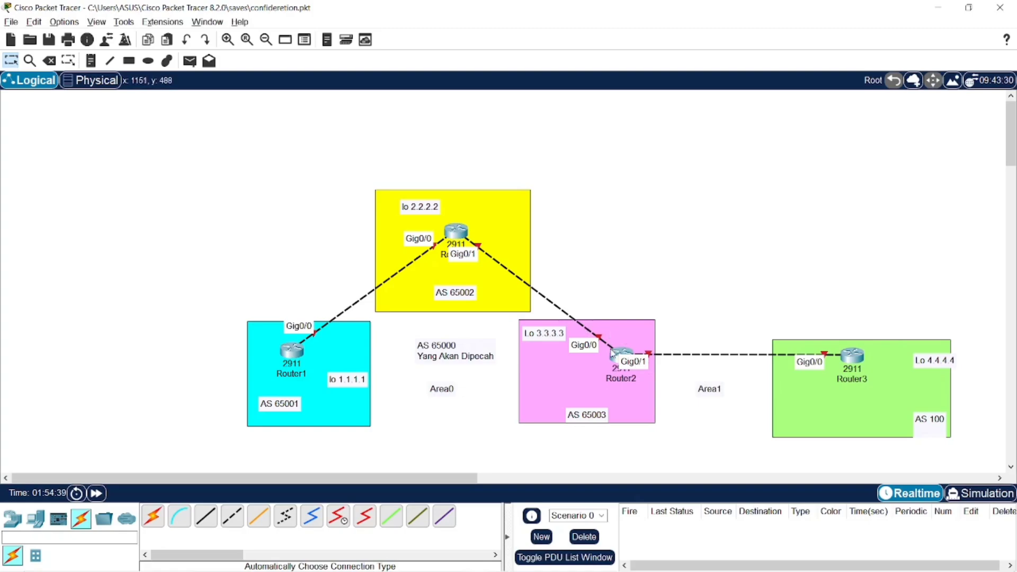
{"action": "mouse_move", "coordinate": [612, 354]}
{"action": "key", "text": "alt+Tab"}
{"action": "key", "text": "alt+Tab"}
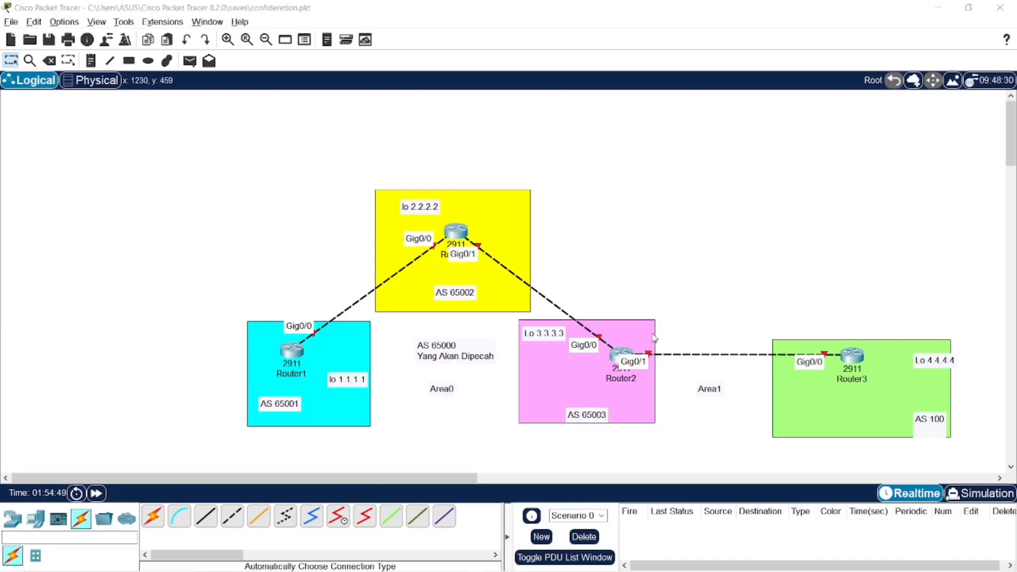
Step: Switch to R3's WinBox session and inspect the BGP AS path of its 192.168.10.0/24 route via 1.1.1.1
{"action": "key", "text": "alt+Tab"}
{"action": "key", "text": "alt+Tab"}
{"action": "key", "text": "alt+Tab"}
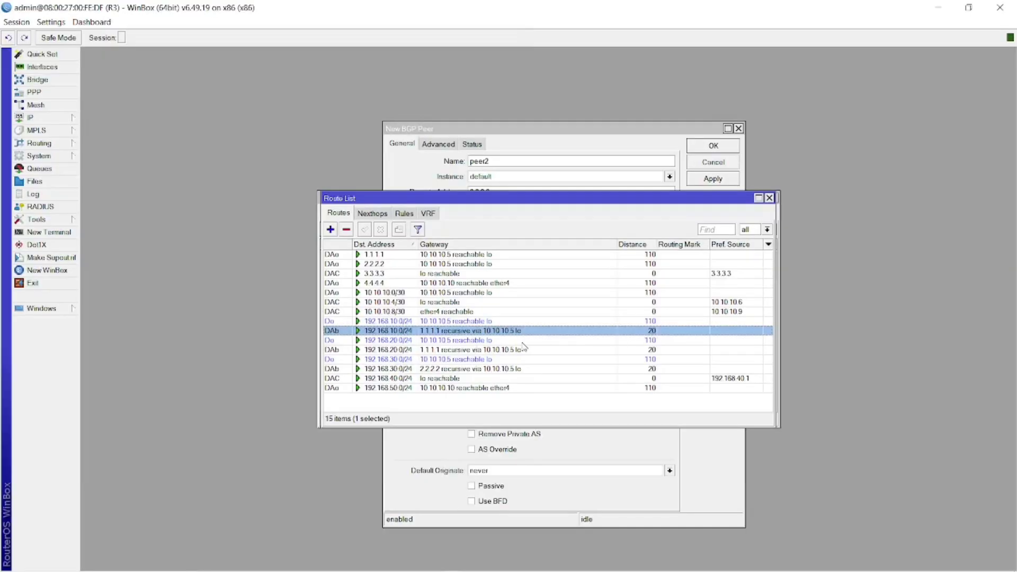
{"action": "double_click", "coordinate": [479, 331]}
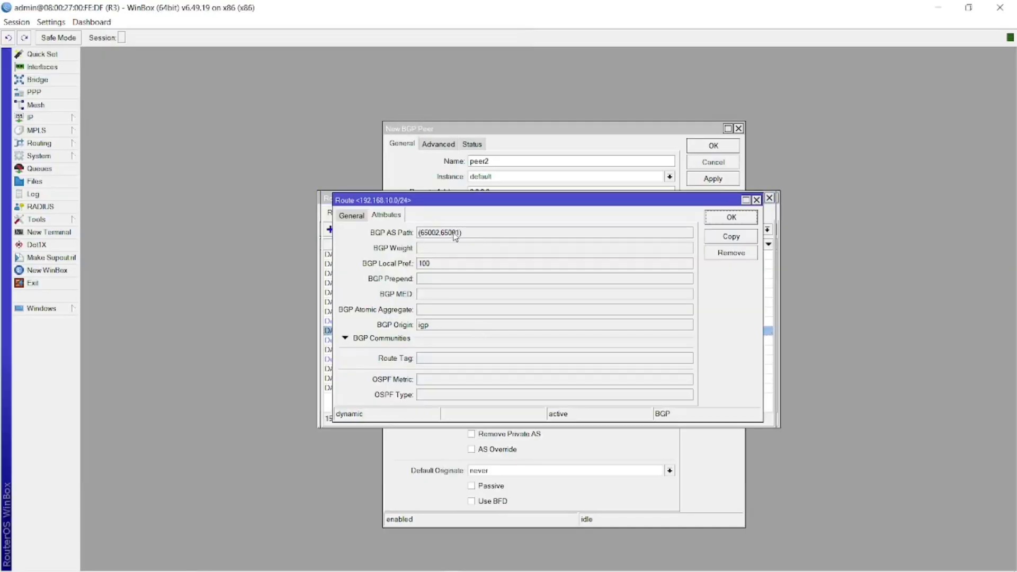
{"action": "left_click_drag", "start_coordinate": [468, 237], "coordinate": [415, 236]}
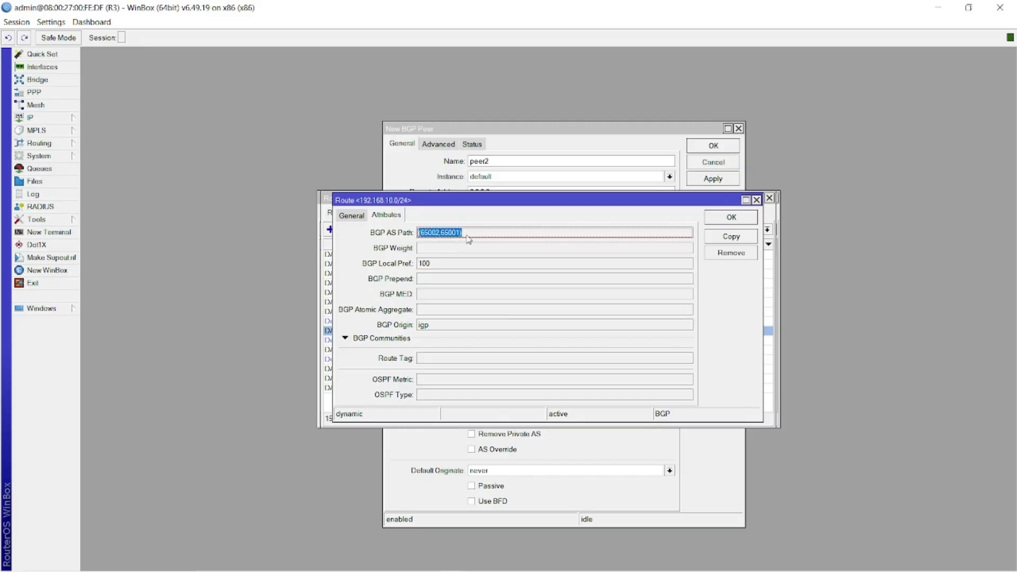
{"action": "left_click", "coordinate": [731, 218]}
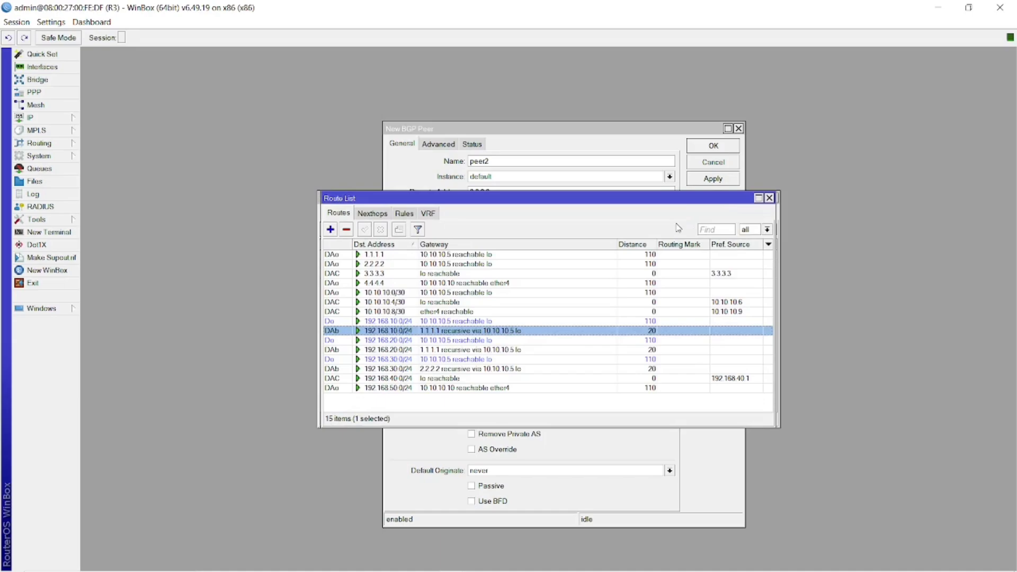
Step: In the Packet Tracer topology, connect Router1 to Router2 with an automatically chosen cable and delete Router1's link to the AS 65002 router
{"action": "key", "text": "alt+Tab"}
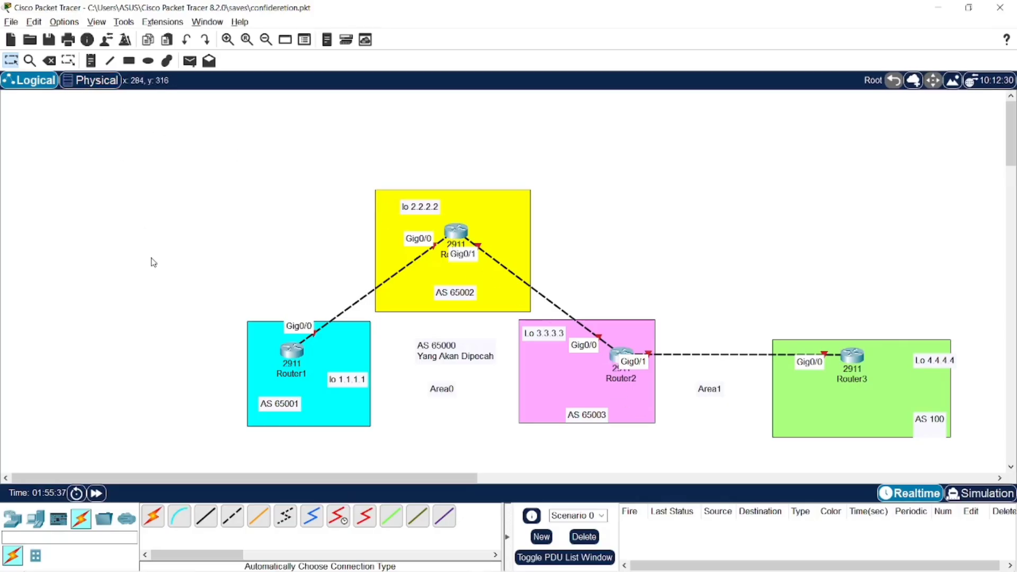
{"action": "left_click", "coordinate": [152, 515]}
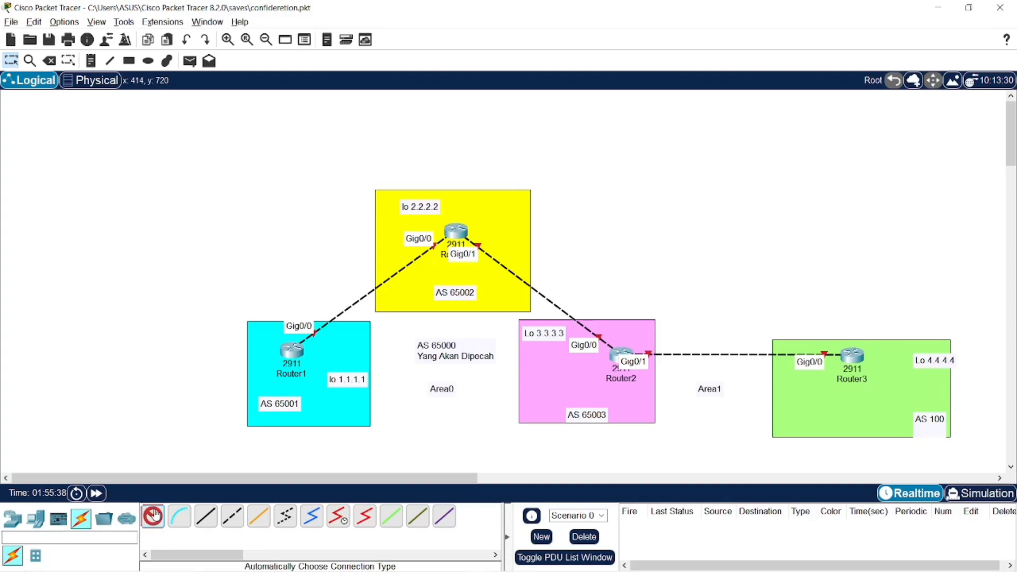
{"action": "left_click", "coordinate": [299, 352]}
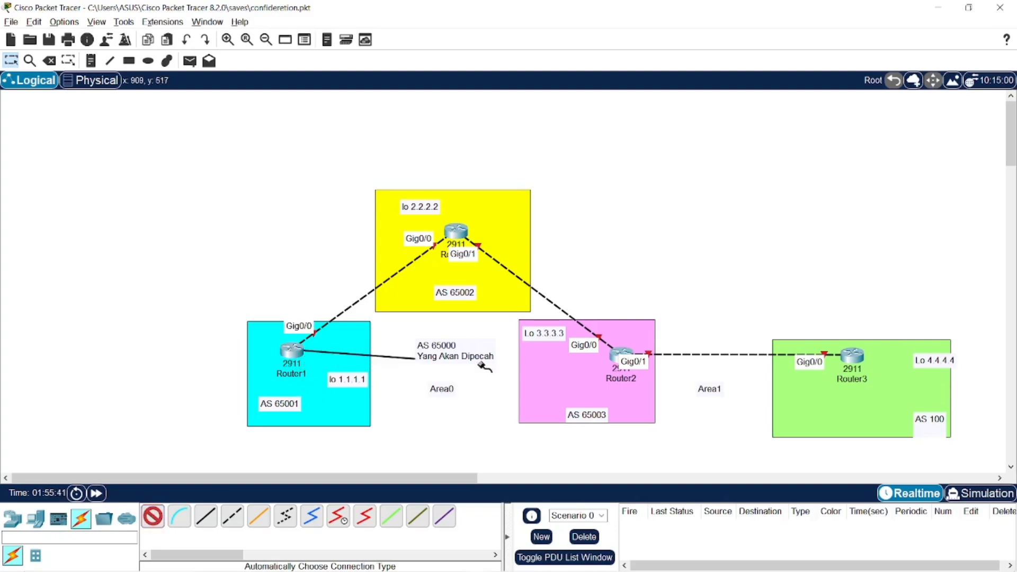
{"action": "left_click", "coordinate": [622, 354]}
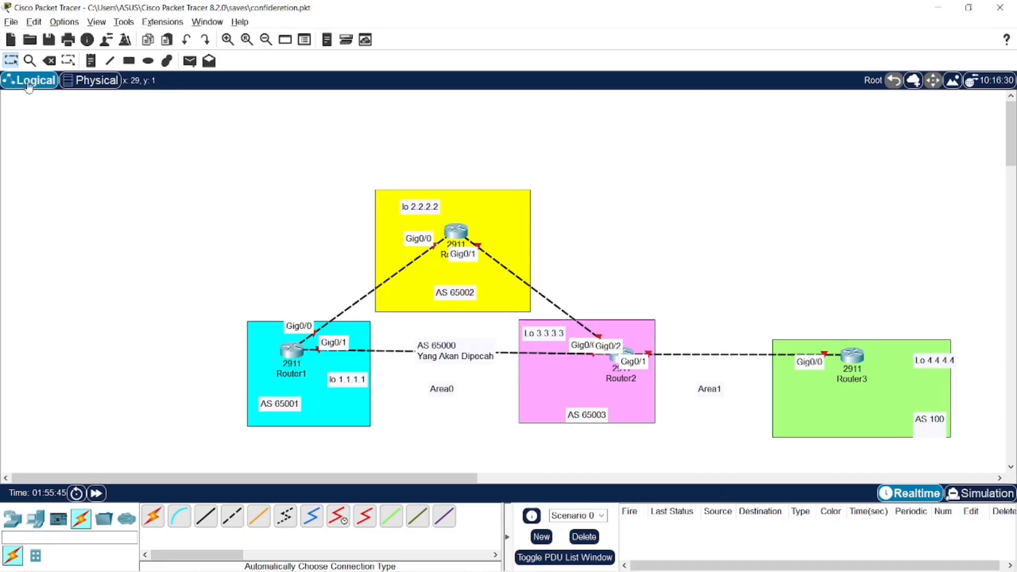
{"action": "left_click", "coordinate": [48, 60]}
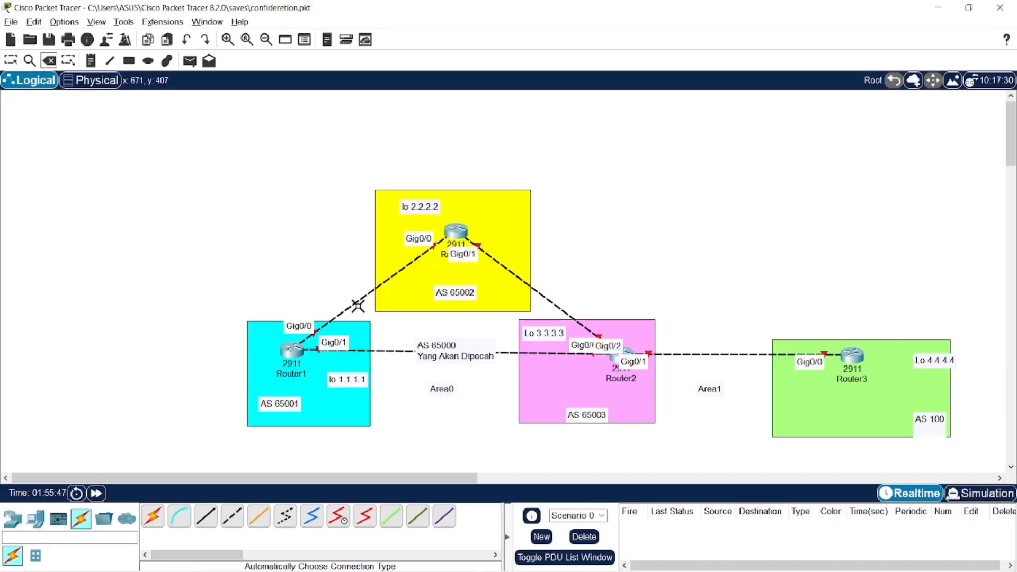
{"action": "left_click", "coordinate": [366, 297]}
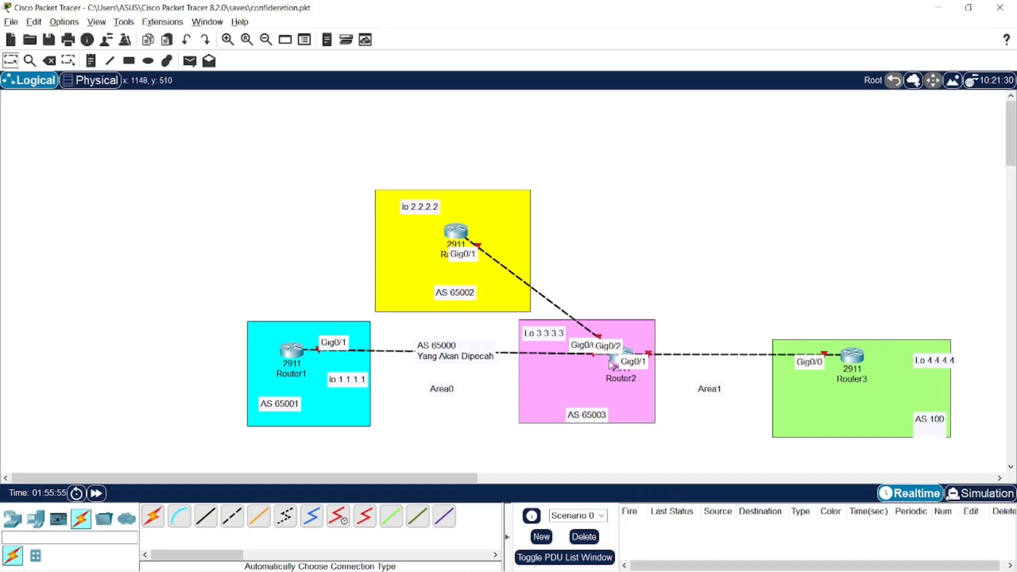
Step: In R1's WinBox session, set peer1's remote address to 3.3.3.3 and remote AS to 65003, then save the peer
{"action": "key", "text": "alt+Tab"}
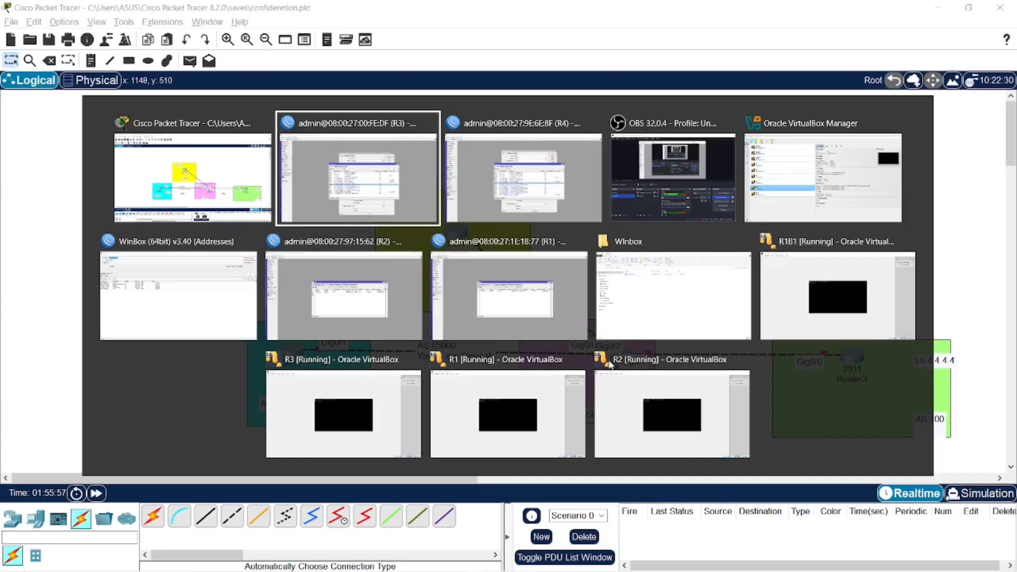
{"action": "key", "text": "Tab"}
{"action": "key", "text": "Tab"}
{"action": "key", "text": "Tab"}
{"action": "key", "text": "Tab"}
{"action": "key", "text": "Tab"}
{"action": "key", "text": "Tab"}
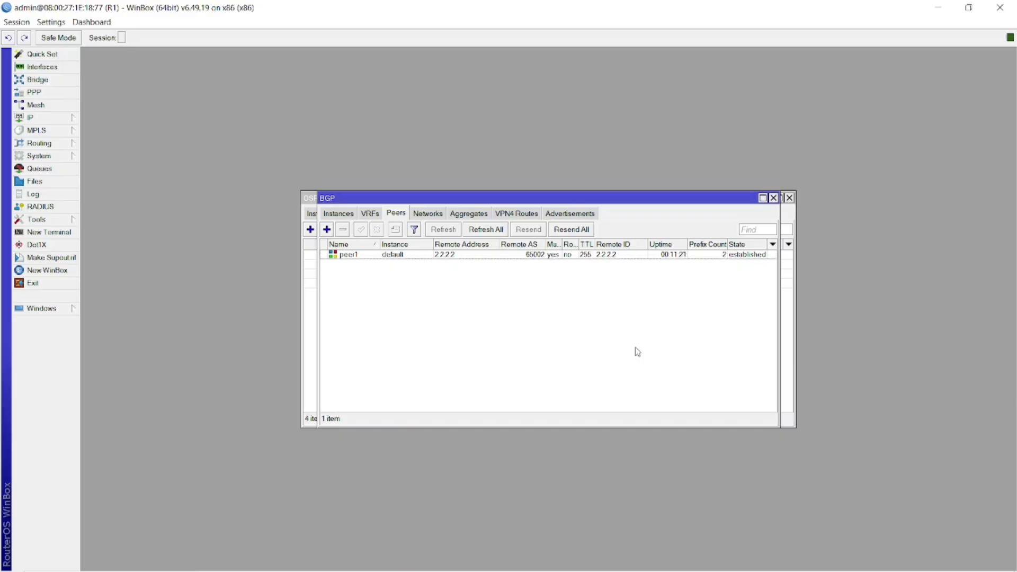
{"action": "double_click", "coordinate": [521, 254]}
{"action": "left_click", "coordinate": [487, 178]}
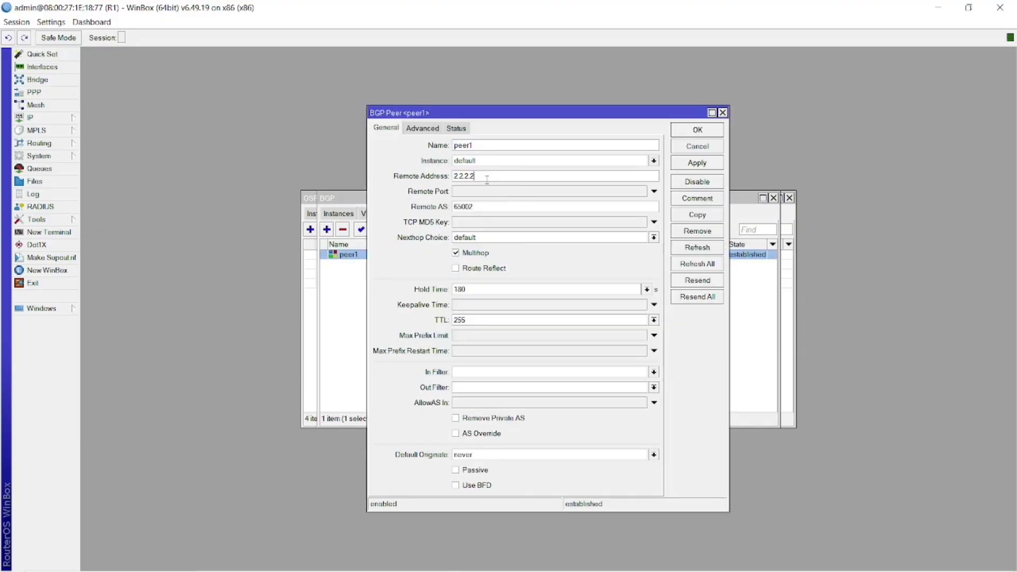
{"action": "key", "text": "BackSpace"}
{"action": "key", "text": "BackSpace"}
{"action": "key", "text": "BackSpace"}
{"action": "key", "text": "BackSpace"}
{"action": "key", "text": "BackSpace"}
{"action": "left_click", "coordinate": [720, 163]}
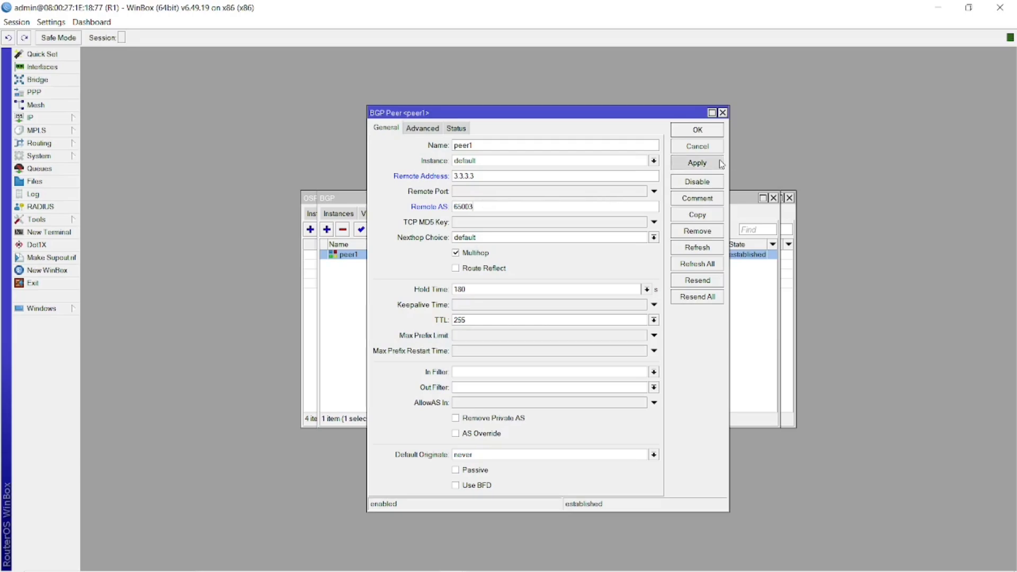
{"action": "left_click", "coordinate": [699, 132]}
{"action": "left_click", "coordinate": [575, 343]}
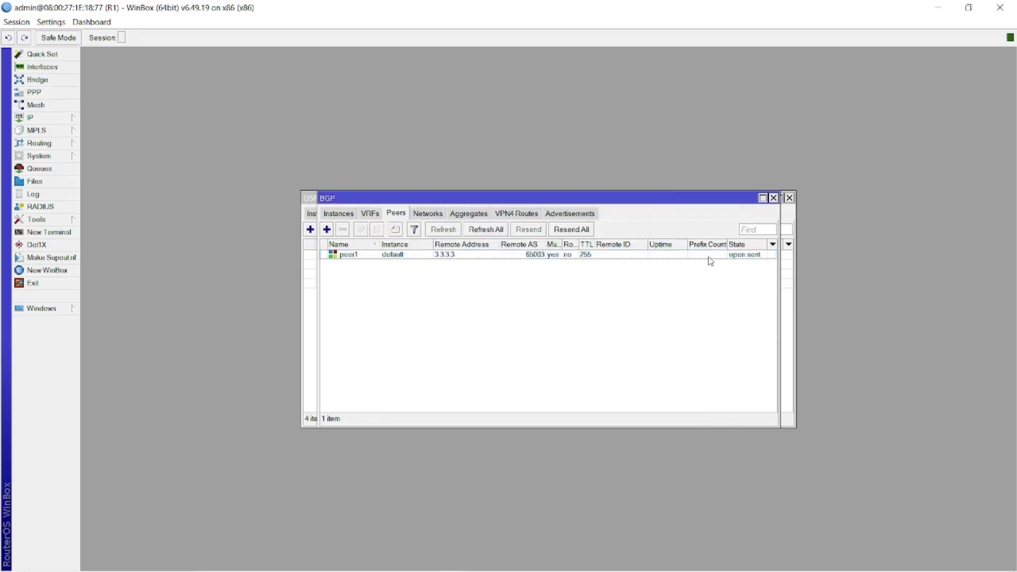
Step: In R2's WinBox session, remove the BGP peer for 1.1.1.1 and check the settings of the remaining peer2
{"action": "key", "text": "alt+Tab"}
{"action": "key", "text": "Tab"}
{"action": "key", "text": "Tab"}
{"action": "key", "text": "Tab"}
{"action": "key", "text": "Tab"}
{"action": "key", "text": "Tab"}
{"action": "key", "text": "Tab"}
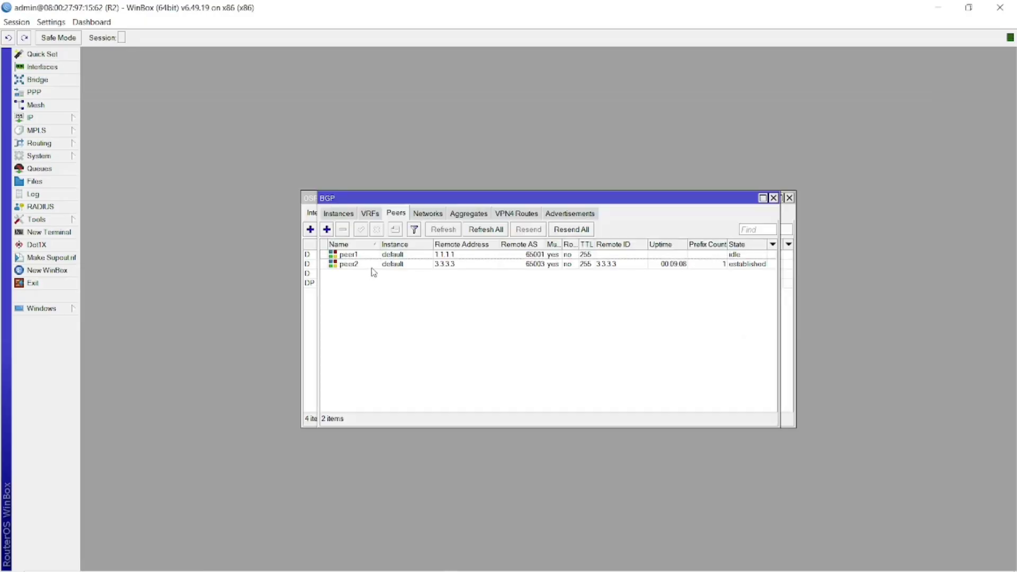
{"action": "left_click", "coordinate": [405, 256]}
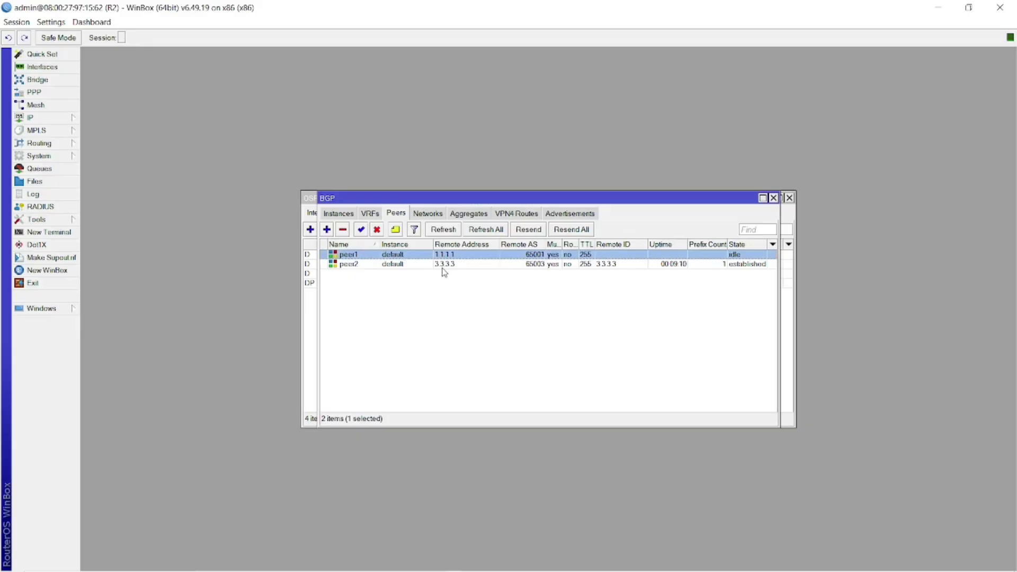
{"action": "left_click", "coordinate": [343, 231]}
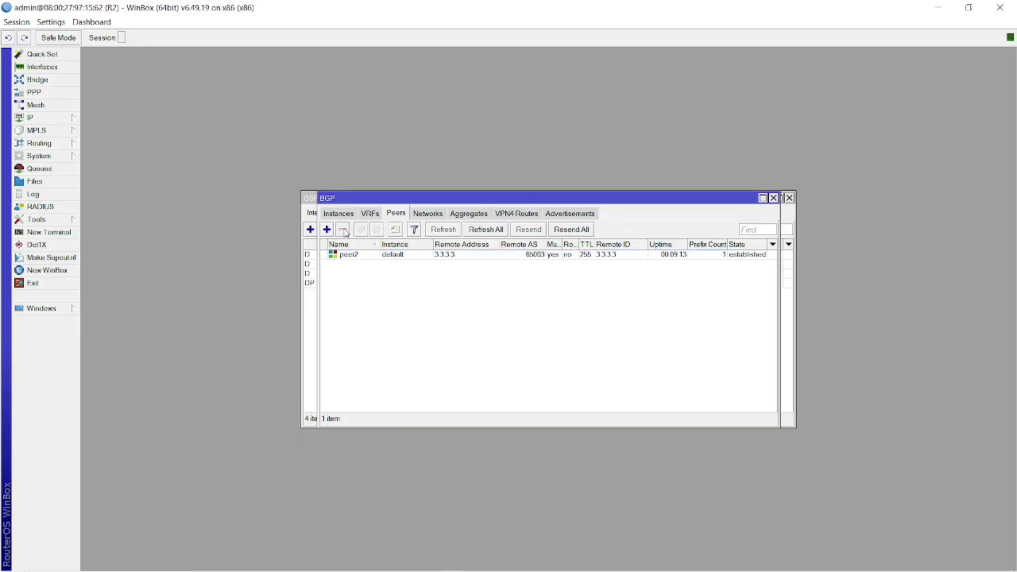
{"action": "double_click", "coordinate": [407, 257]}
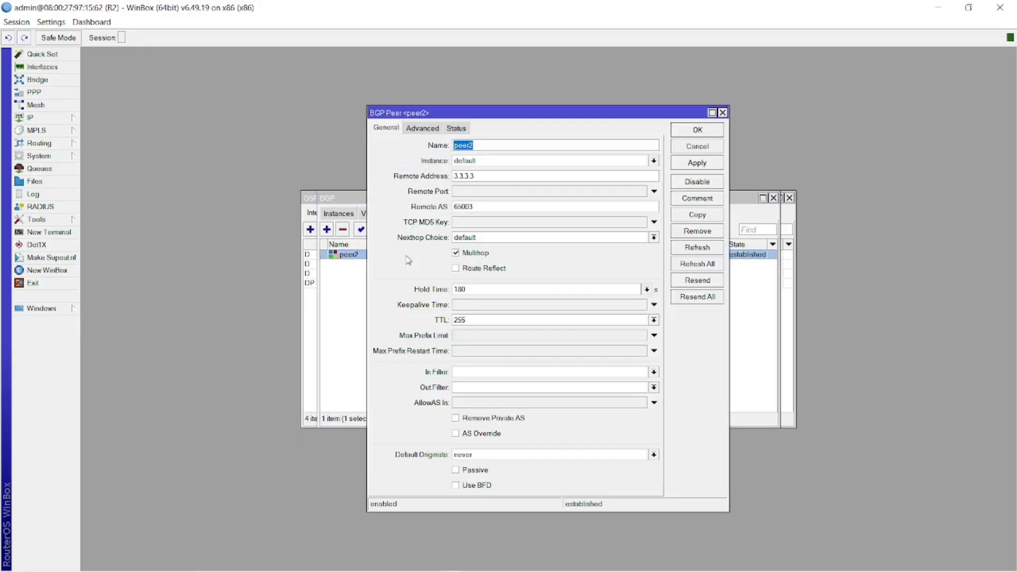
{"action": "left_click", "coordinate": [357, 327]}
Step: Switch to R3's WinBox session, open its BGP peer list and check the configured peers
{"action": "key", "text": "alt+Tab"}
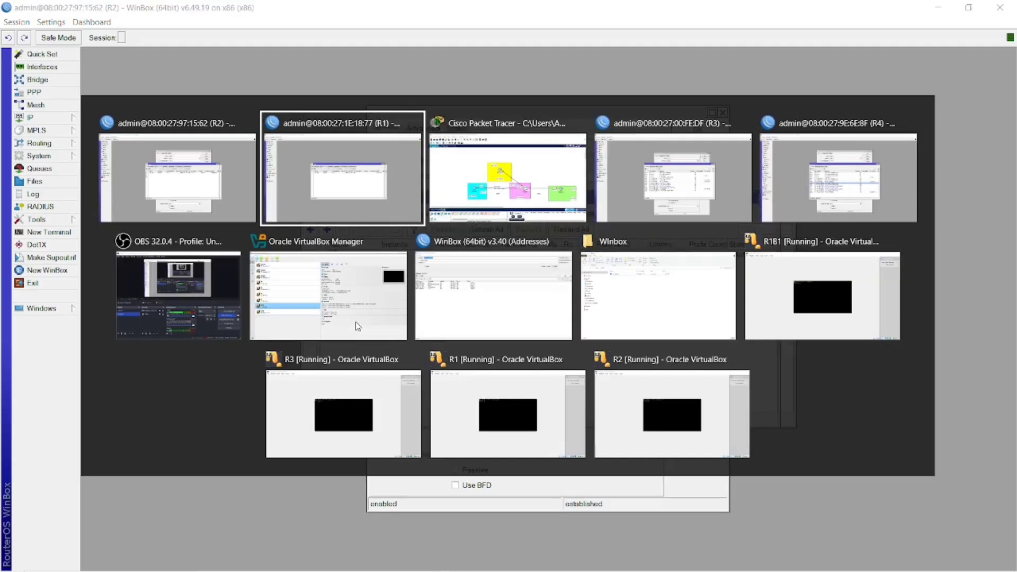
{"action": "key", "text": "alt+Tab"}
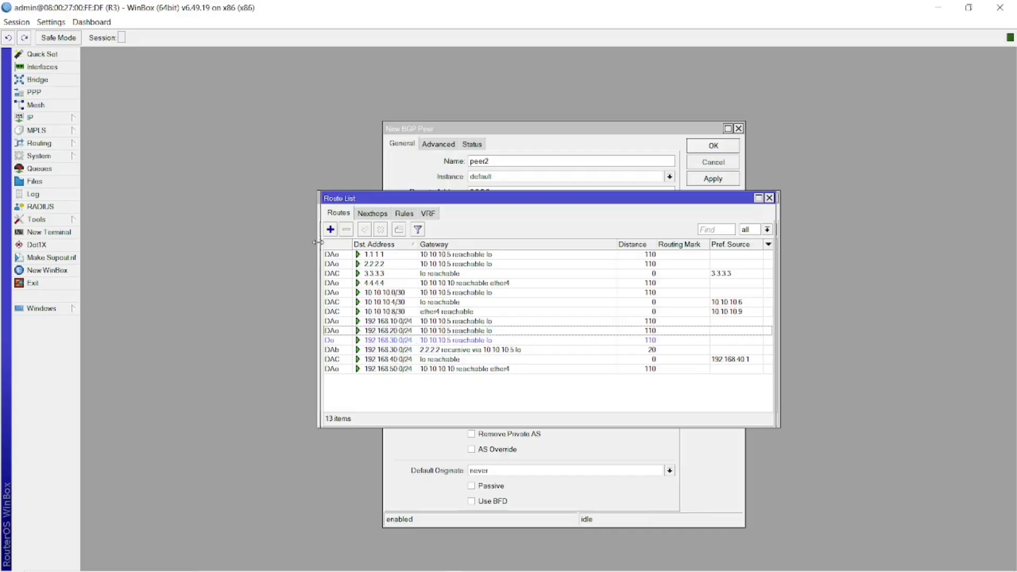
{"action": "left_click", "coordinate": [39, 143]}
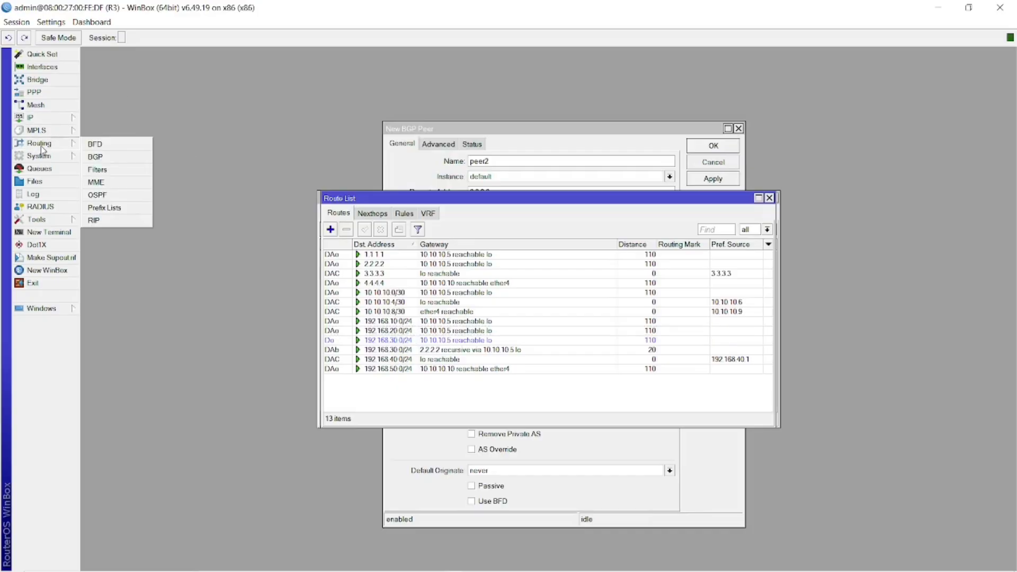
{"action": "left_click", "coordinate": [95, 162]}
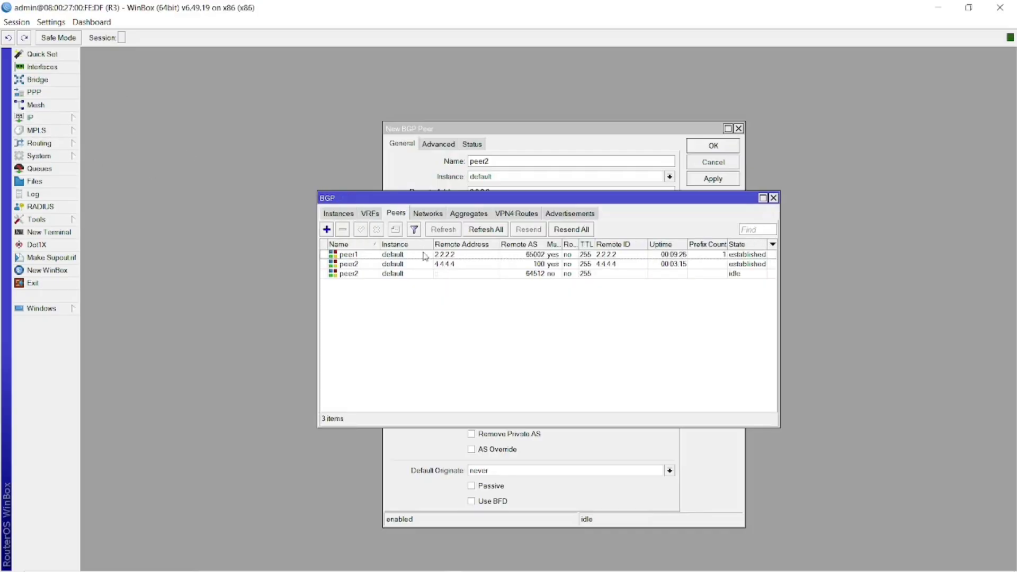
{"action": "left_click", "coordinate": [469, 274]}
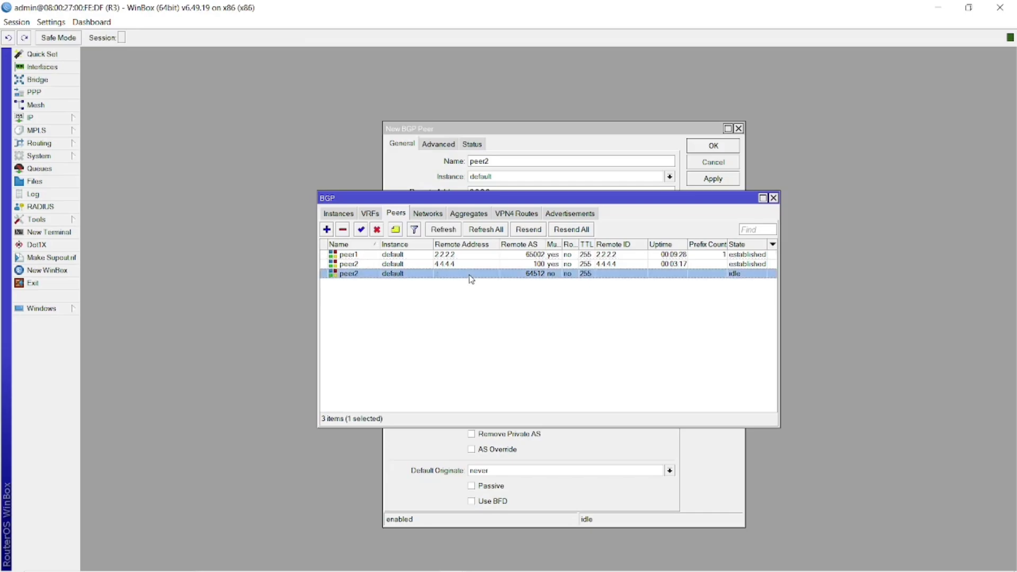
{"action": "left_click", "coordinate": [445, 302]}
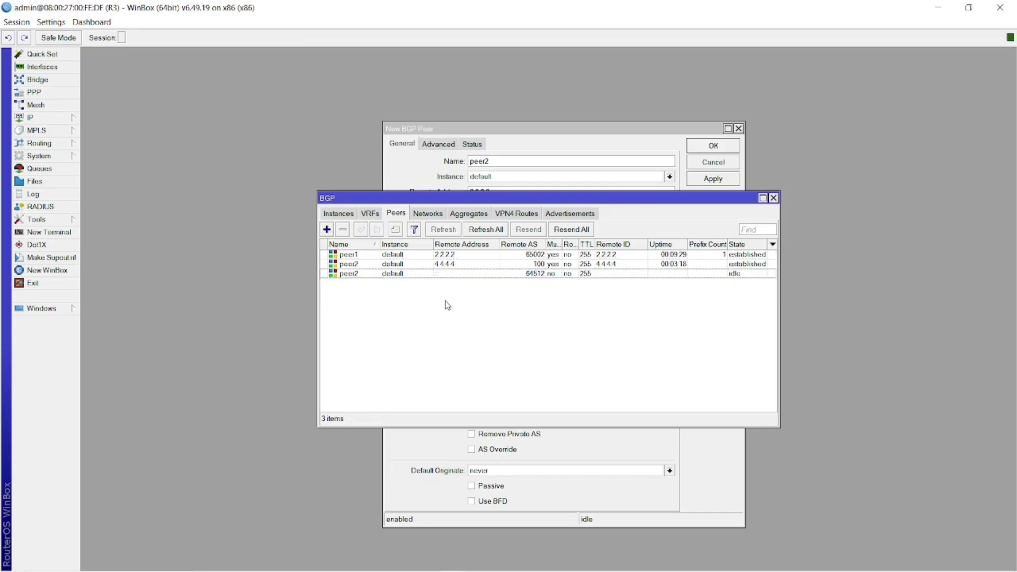
Step: On R3's unconfigured peer2, set remote AS 65001 and remote address 1.1.1.1, and enable Multihop and Route Reflect
{"action": "left_click", "coordinate": [532, 276]}
{"action": "left_click", "coordinate": [511, 311]}
{"action": "double_click", "coordinate": [462, 273]}
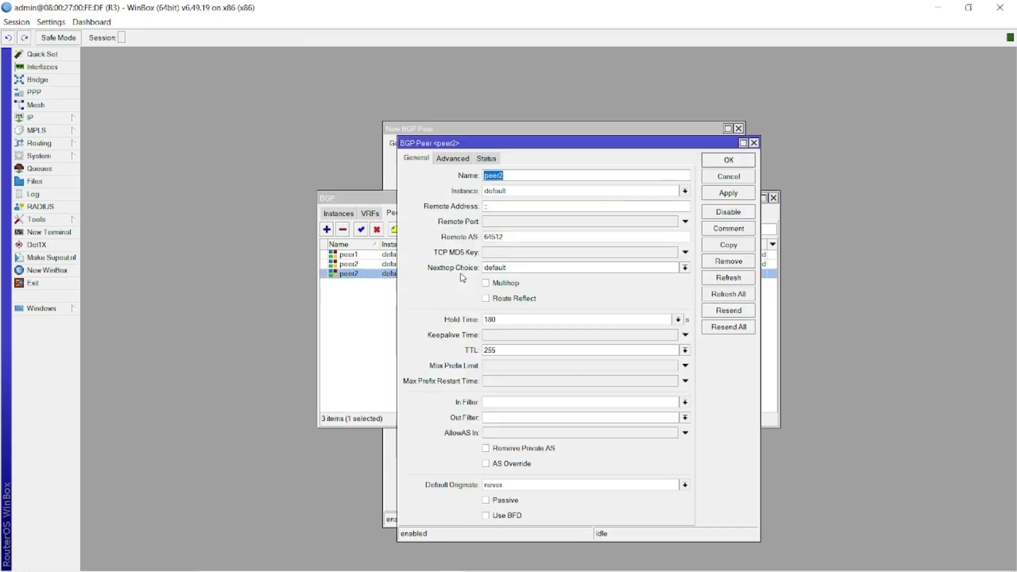
{"action": "left_click", "coordinate": [529, 237]}
{"action": "left_click", "coordinate": [509, 299]}
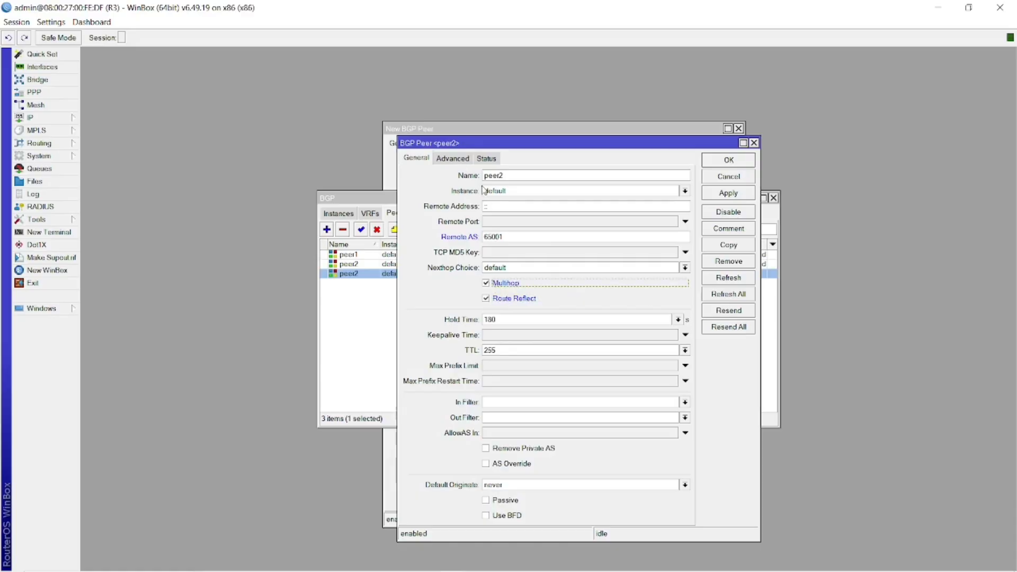
{"action": "left_click", "coordinate": [503, 207]}
{"action": "type", "text": "1.1.1.1"}
Step: Set the update source of the 1.1.1.1 peer to the lo interface and save the peer
{"action": "left_click", "coordinate": [451, 160]}
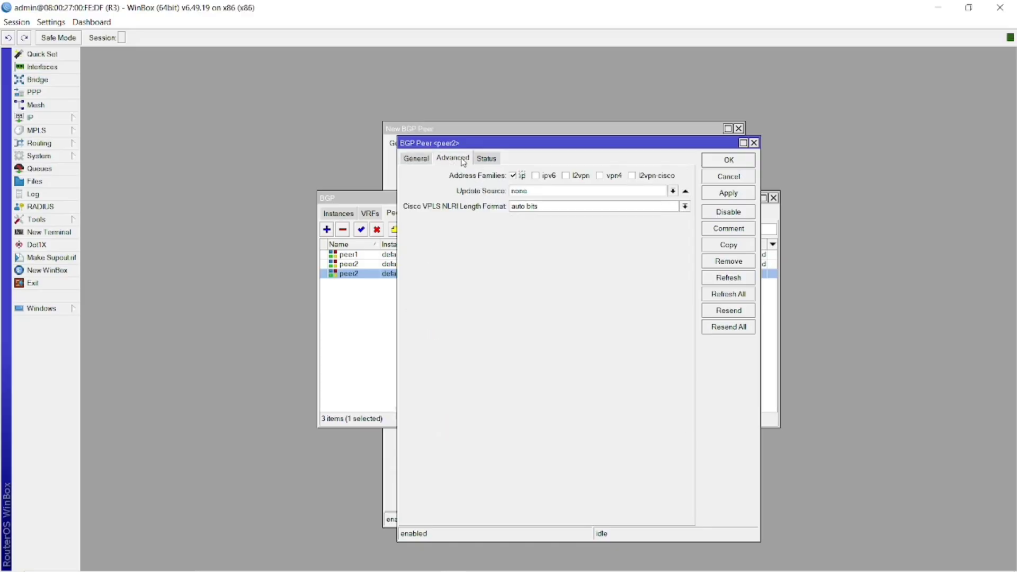
{"action": "left_click", "coordinate": [671, 191]}
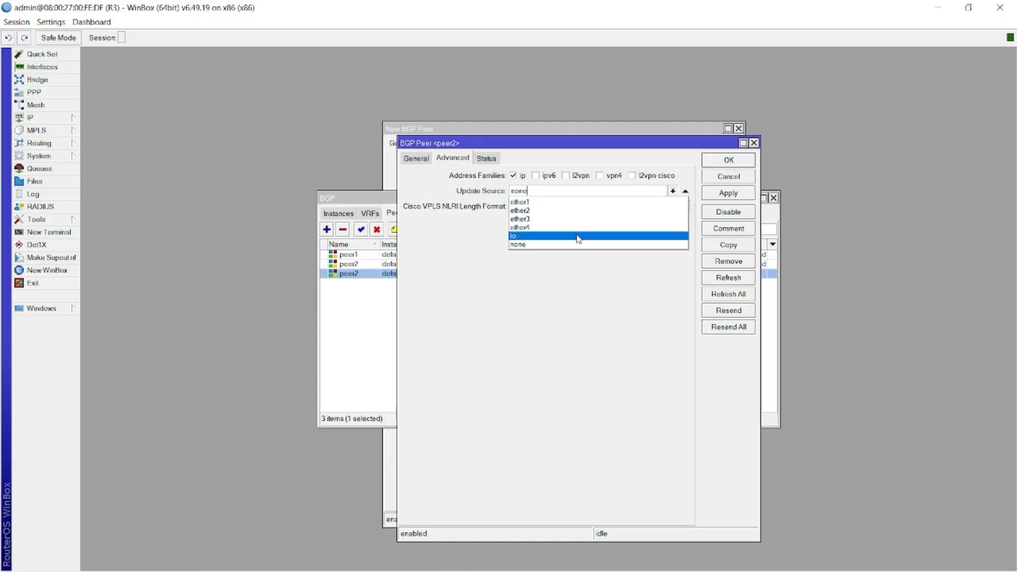
{"action": "left_click", "coordinate": [577, 236]}
{"action": "left_click", "coordinate": [727, 193]}
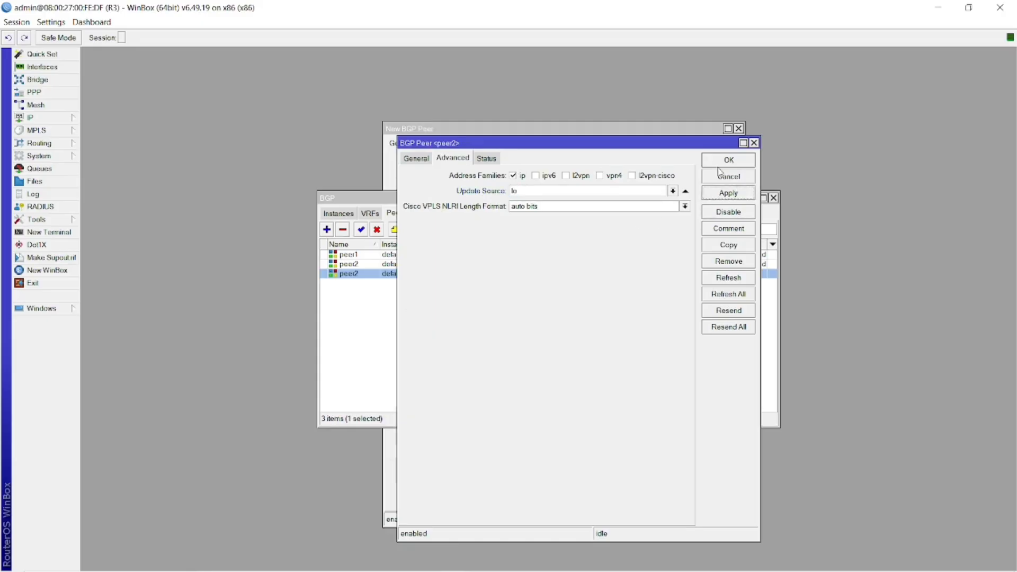
{"action": "left_click", "coordinate": [719, 169]}
{"action": "left_click", "coordinate": [629, 278]}
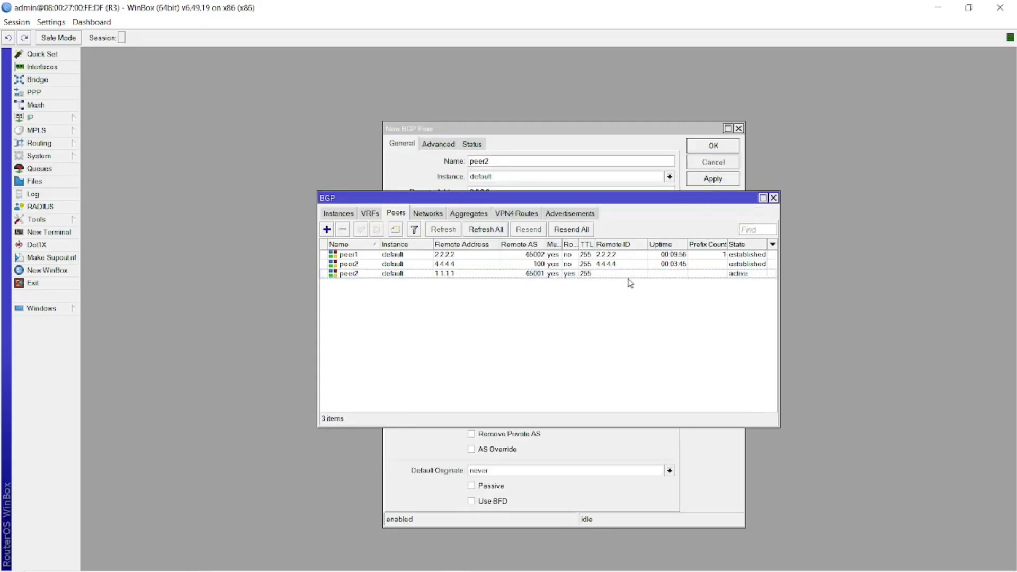
Step: Enable Route Reflect on R3's peer1 (2.2.2.2) and save the peer
{"action": "double_click", "coordinate": [573, 257]}
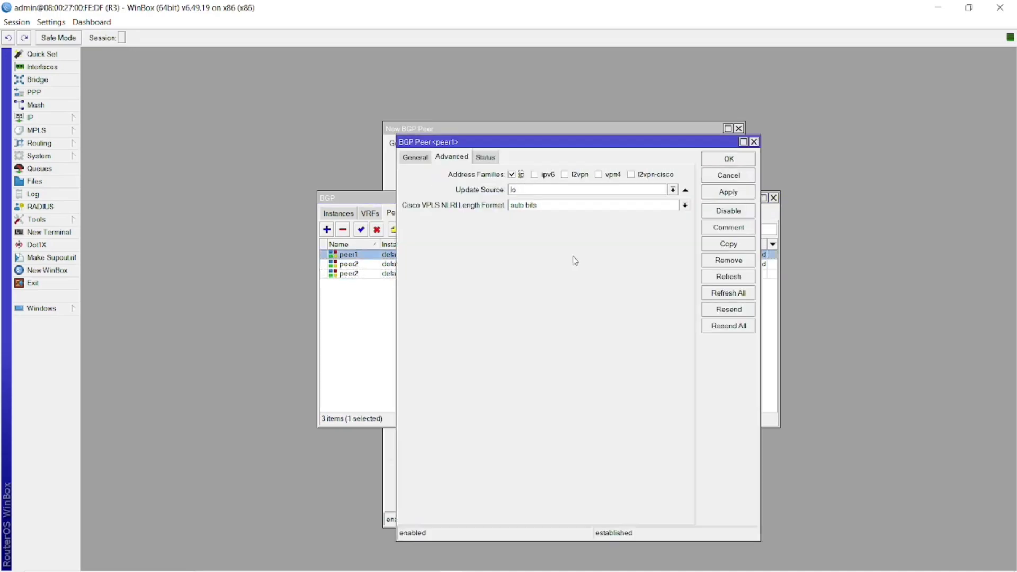
{"action": "left_click", "coordinate": [423, 160]}
{"action": "left_click", "coordinate": [510, 297]}
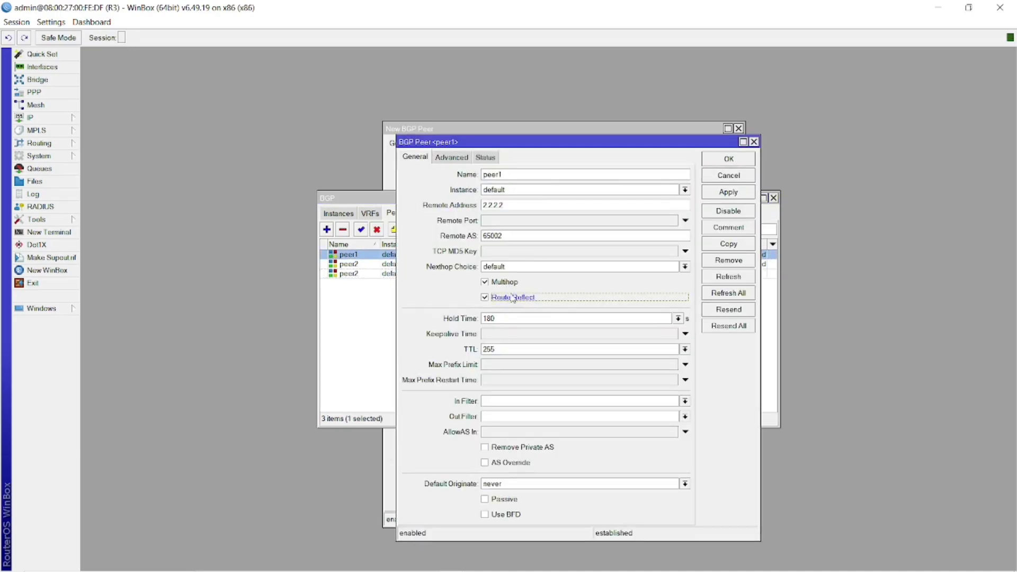
{"action": "left_click", "coordinate": [747, 195]}
{"action": "left_click", "coordinate": [734, 161]}
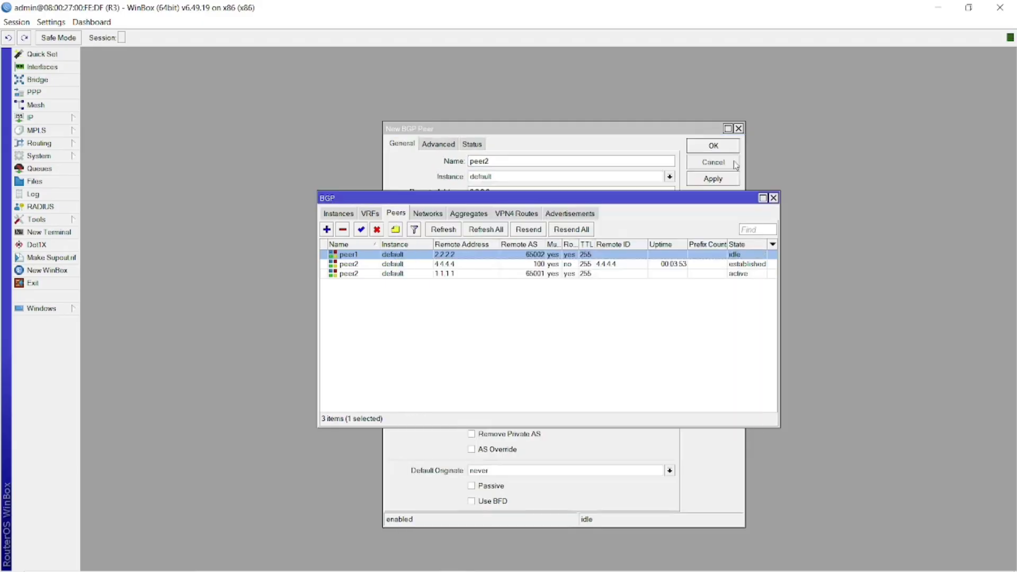
Step: Review the general settings of R3's peer for 1.1.1.1 and close them
{"action": "double_click", "coordinate": [564, 275]}
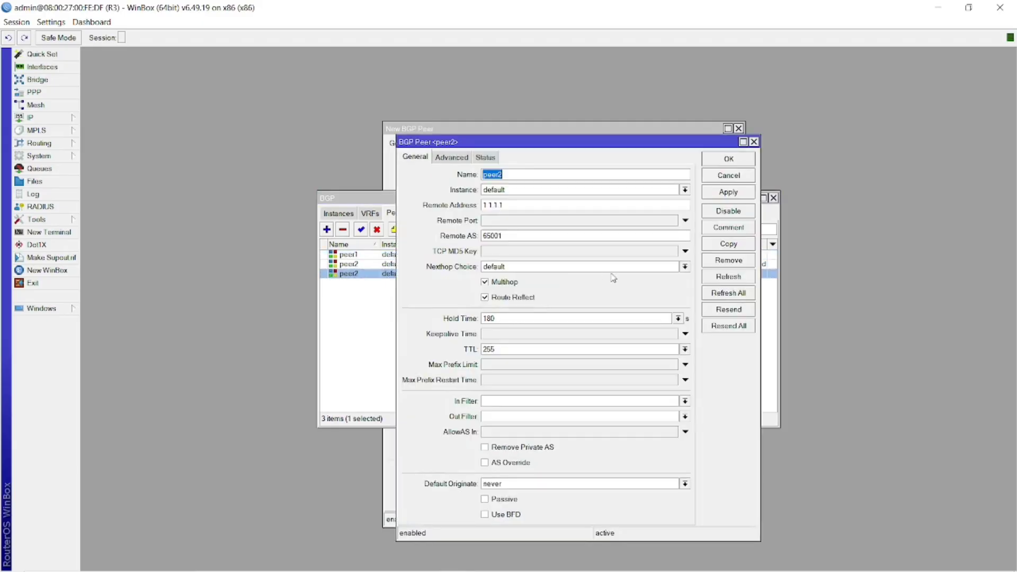
{"action": "left_click", "coordinate": [710, 160]}
{"action": "left_click", "coordinate": [400, 328]}
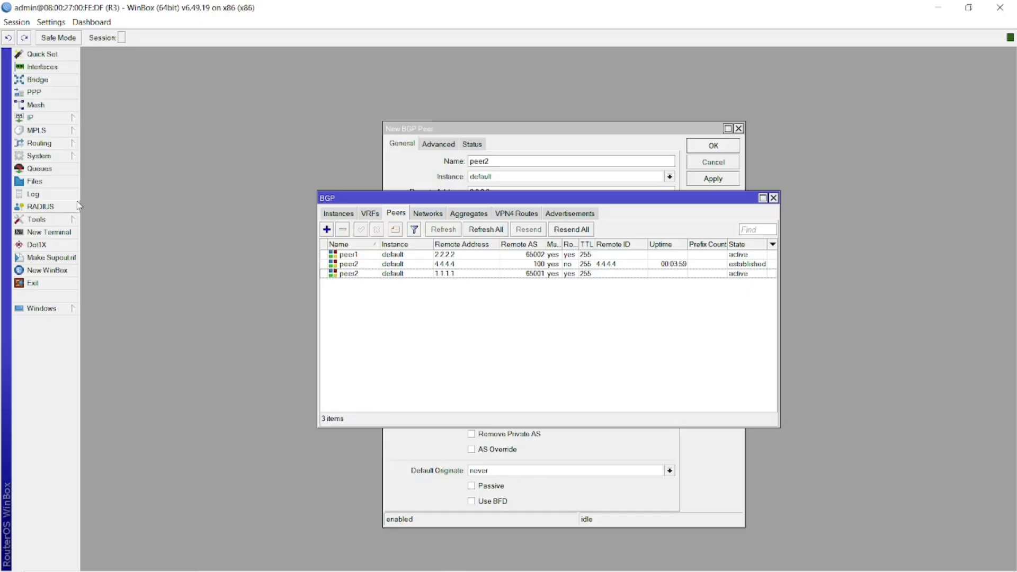
Step: Ping 1.1.1.1 from a new terminal on R3, stop the ping and return to the BGP peer list
{"action": "left_click", "coordinate": [64, 233]}
{"action": "key", "text": "Return"}
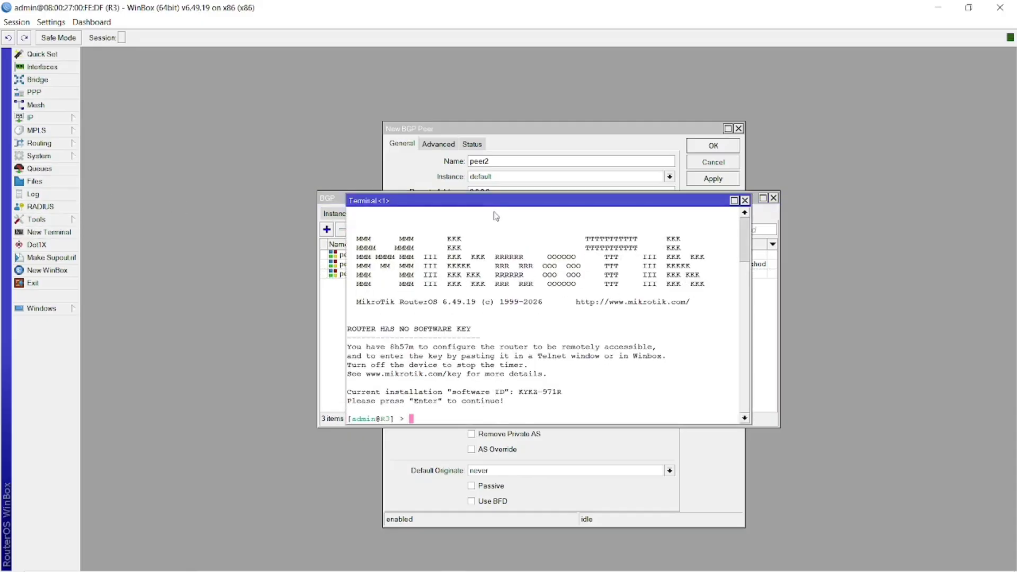
{"action": "type", "text": "ping 1.1.1.1"}
{"action": "key", "text": "Return"}
{"action": "key", "text": "ctrl+c"}
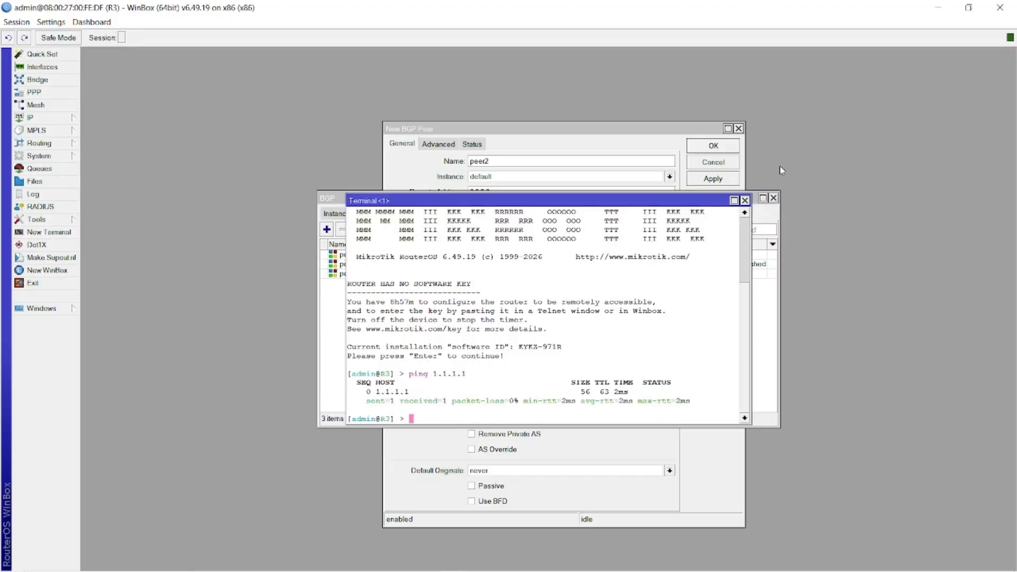
{"action": "left_click", "coordinate": [767, 317]}
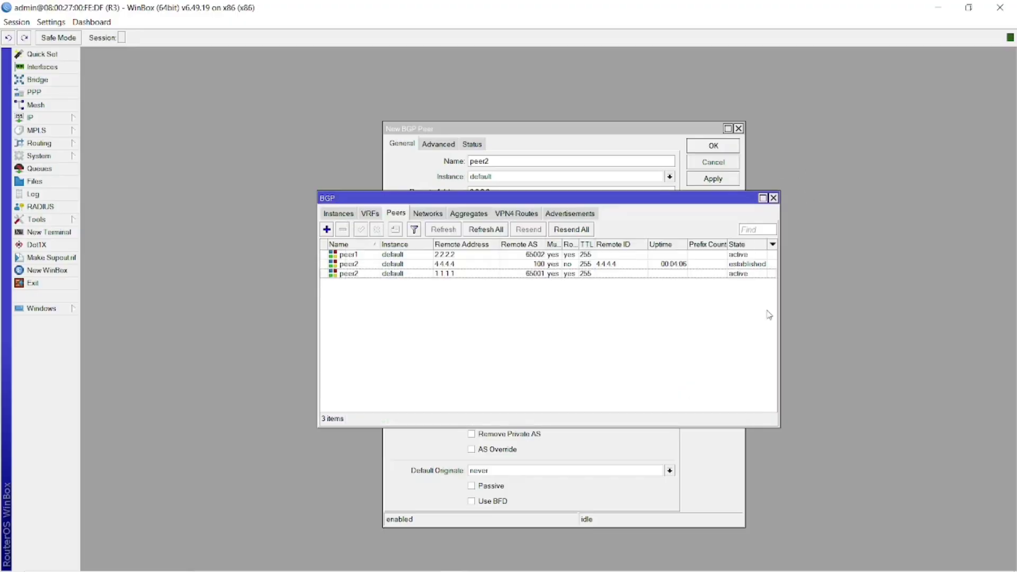
Step: Add 65001 as a second confederation peer in R3's default BGP instance and apply it
{"action": "double_click", "coordinate": [712, 275]}
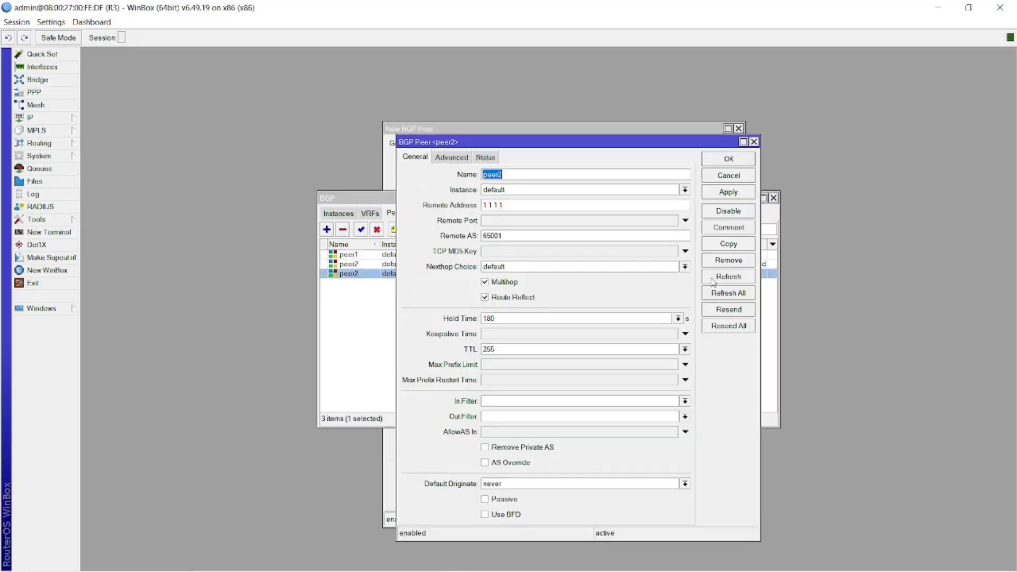
{"action": "left_click", "coordinate": [375, 317]}
{"action": "left_click", "coordinate": [343, 216]}
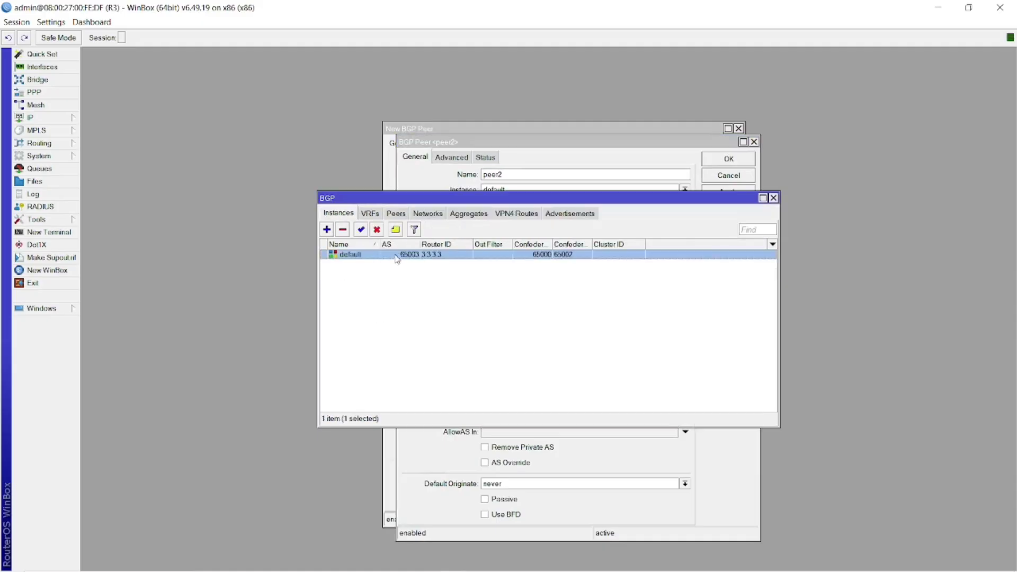
{"action": "double_click", "coordinate": [392, 255]}
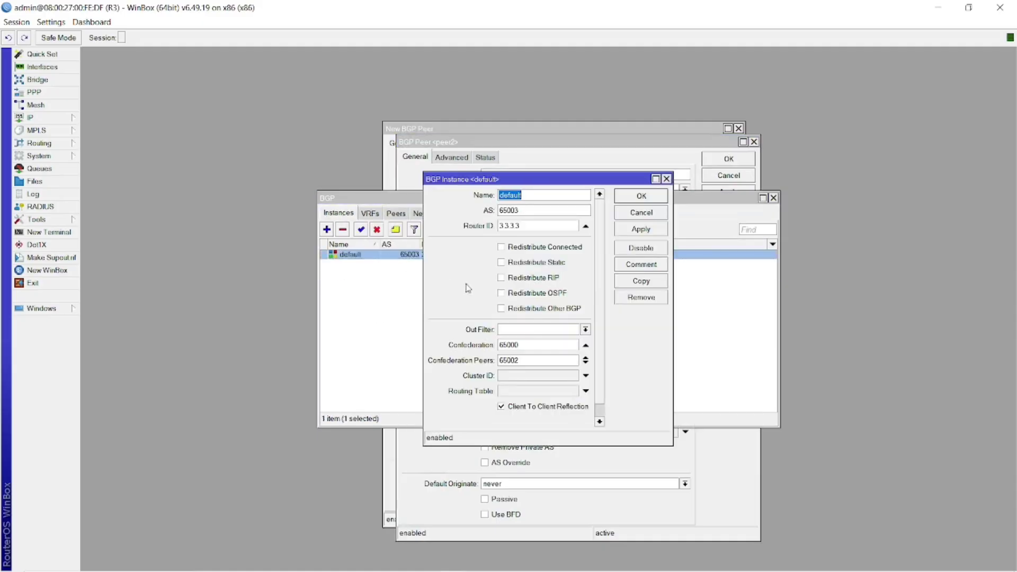
{"action": "left_click", "coordinate": [585, 363]}
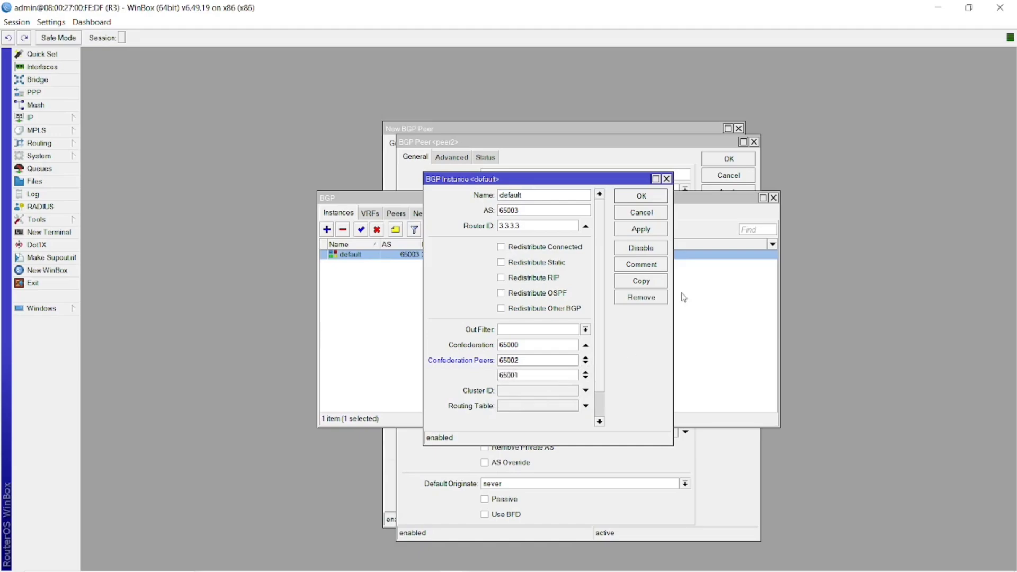
{"action": "left_click", "coordinate": [645, 232]}
Step: In R1's WinBox session, add 65003 as a second confederation peer to the default BGP instance and save it
{"action": "key", "text": "alt+Tab"}
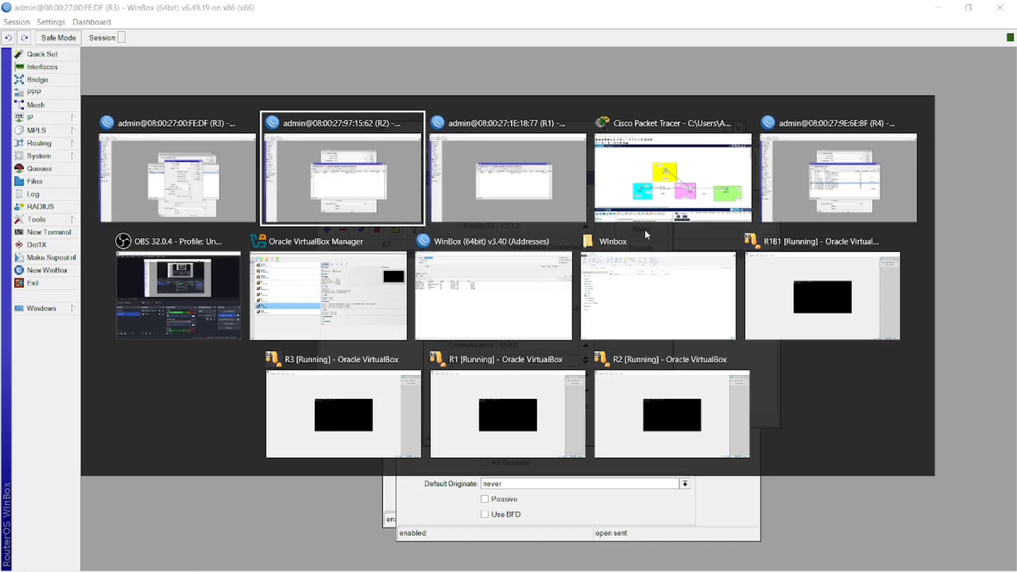
{"action": "key", "text": "alt+Tab"}
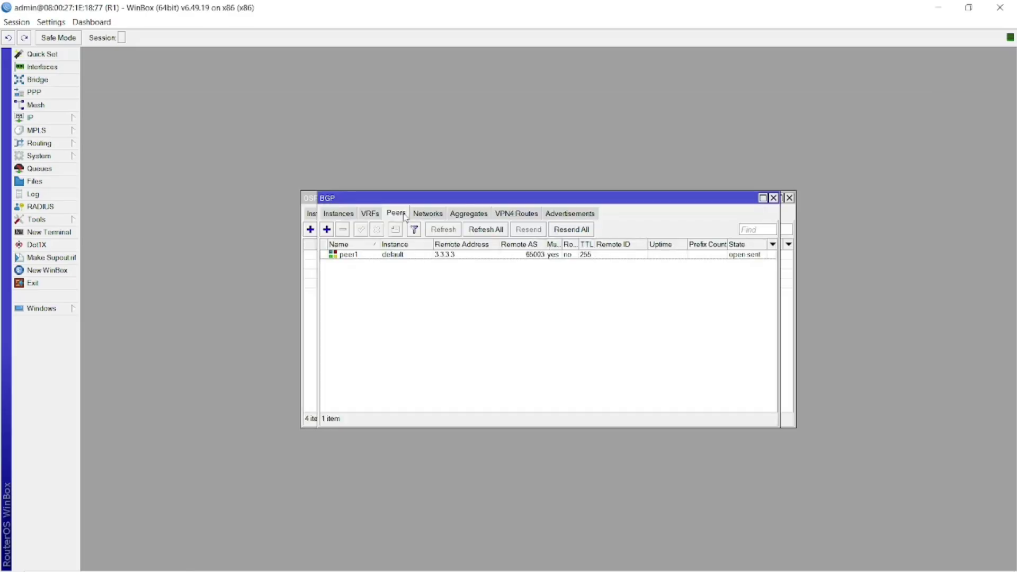
{"action": "left_click", "coordinate": [344, 216]}
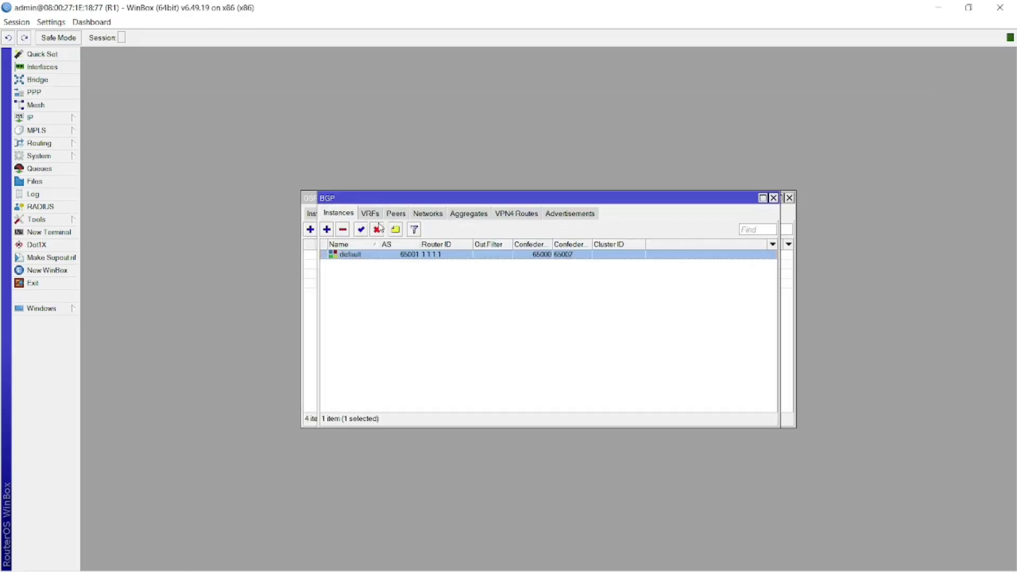
{"action": "double_click", "coordinate": [369, 255]}
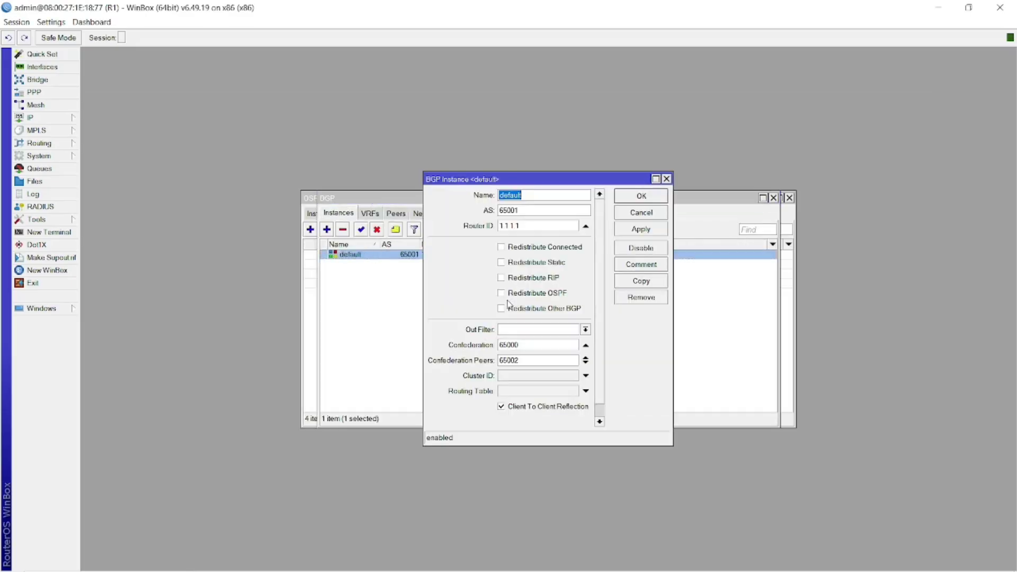
{"action": "left_click", "coordinate": [586, 363]}
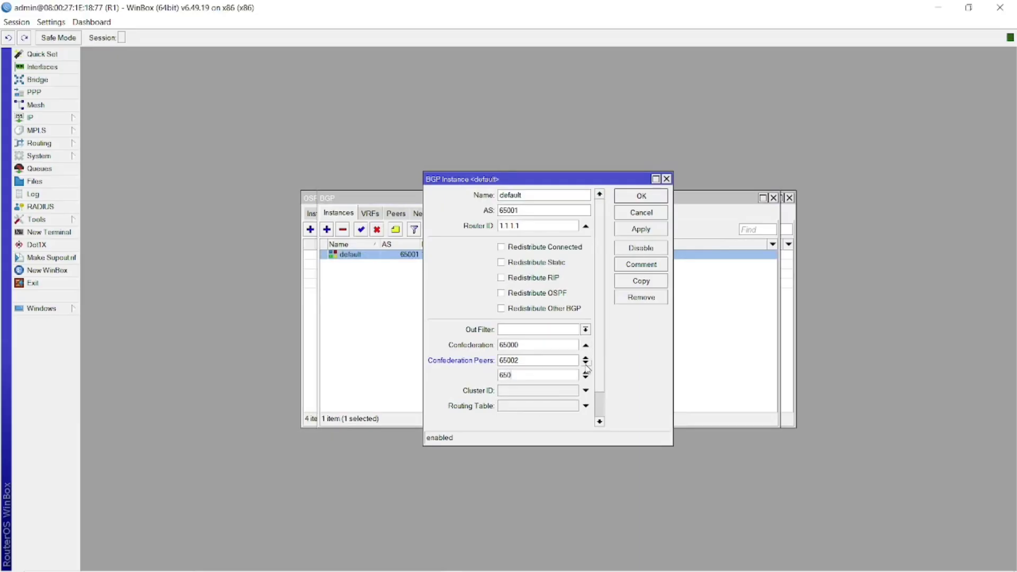
{"action": "left_click", "coordinate": [653, 230]}
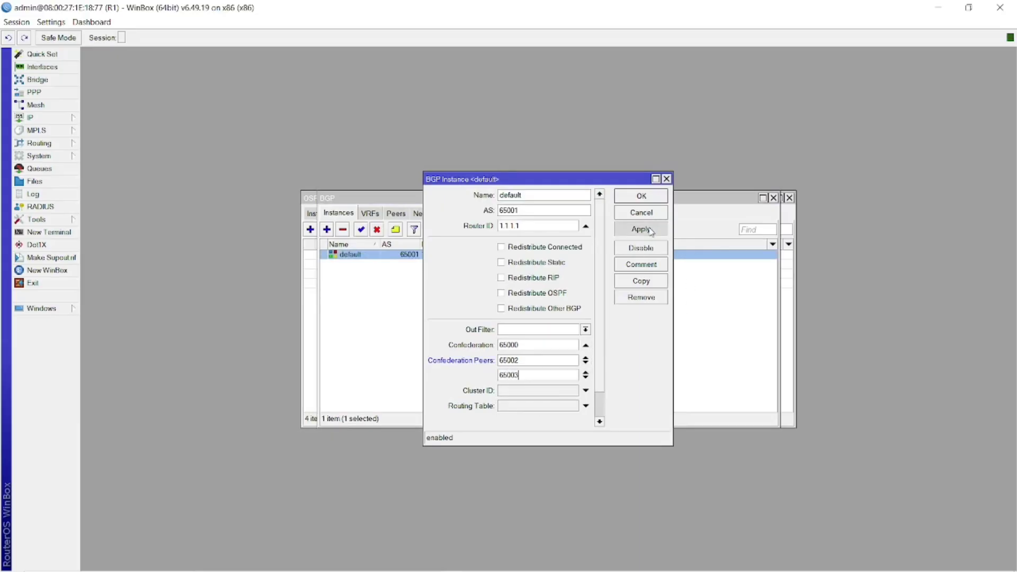
{"action": "left_click", "coordinate": [642, 197]}
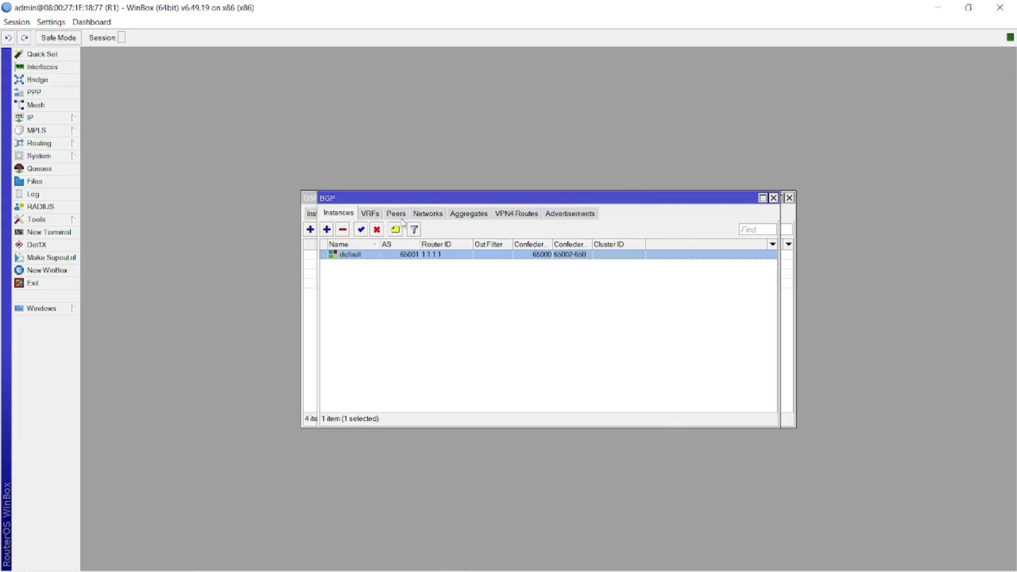
Step: Check the BGP peer states on R1 and in R3's WinBox session
{"action": "left_click", "coordinate": [395, 213]}
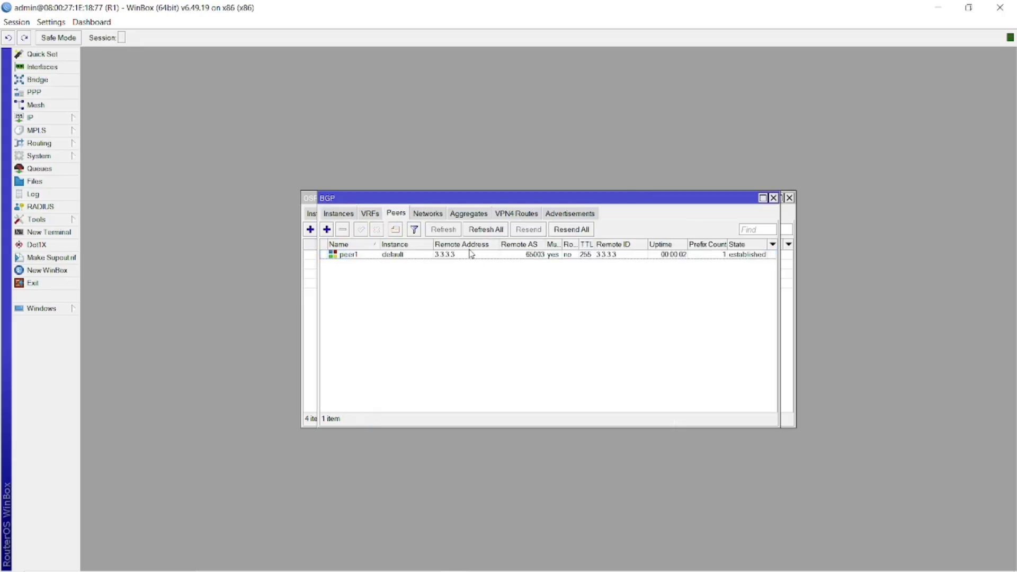
{"action": "key", "text": "alt+Tab"}
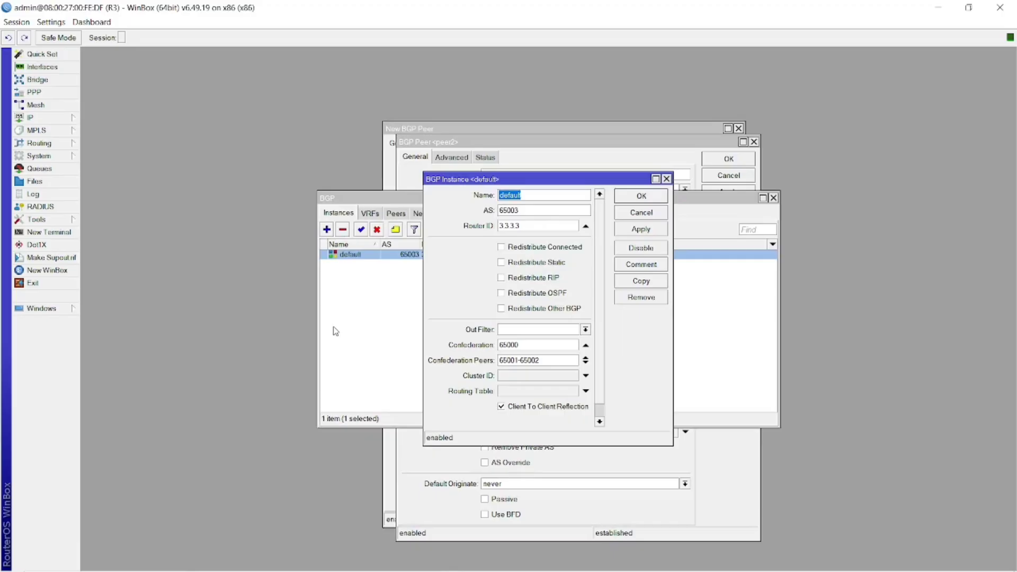
{"action": "left_click", "coordinate": [335, 331]}
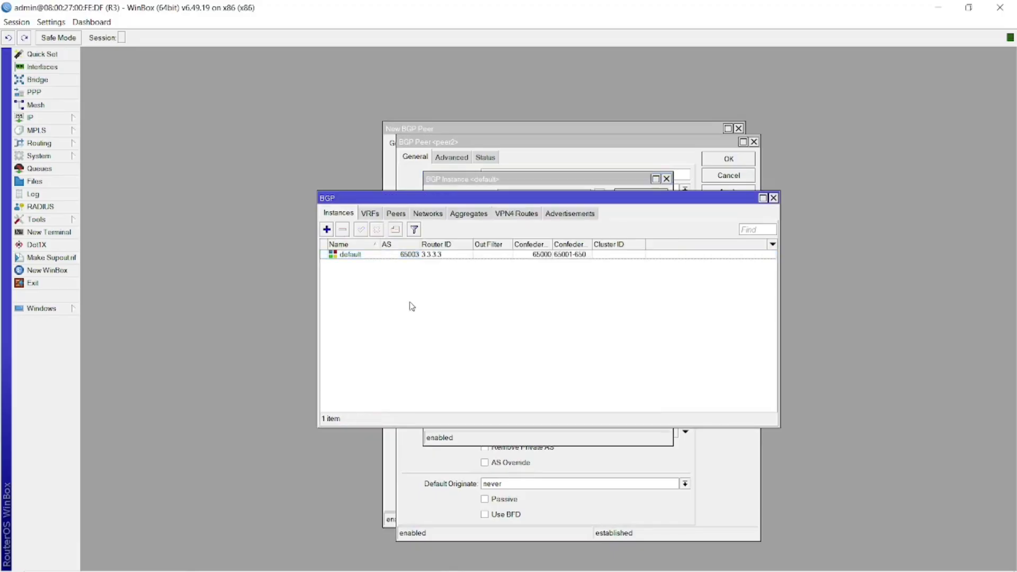
{"action": "left_click", "coordinate": [401, 218]}
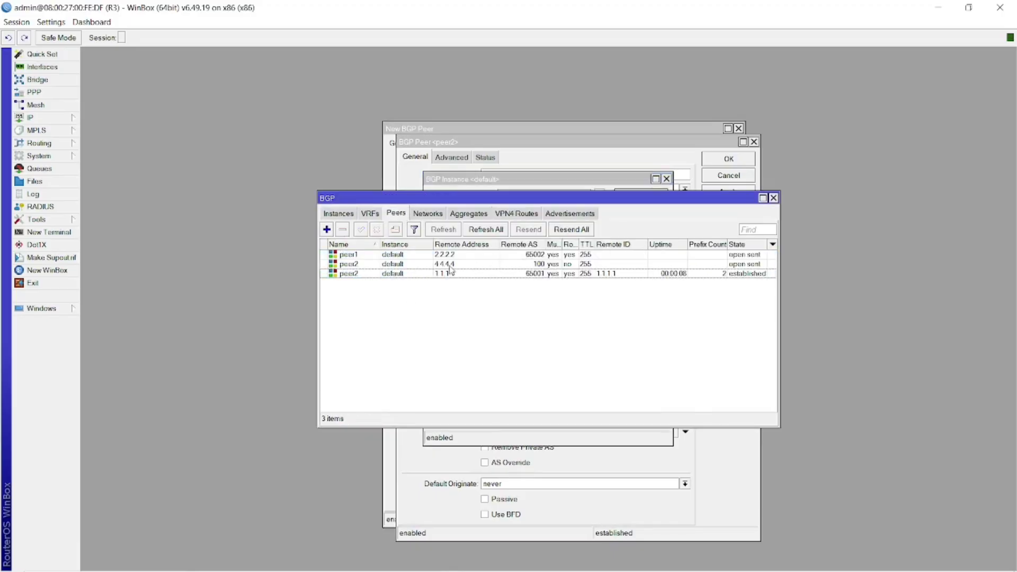
Step: Enable Route Reflect on R3's peer for 4.4.4.4 (AS 100) and save the peer
{"action": "double_click", "coordinate": [452, 264]}
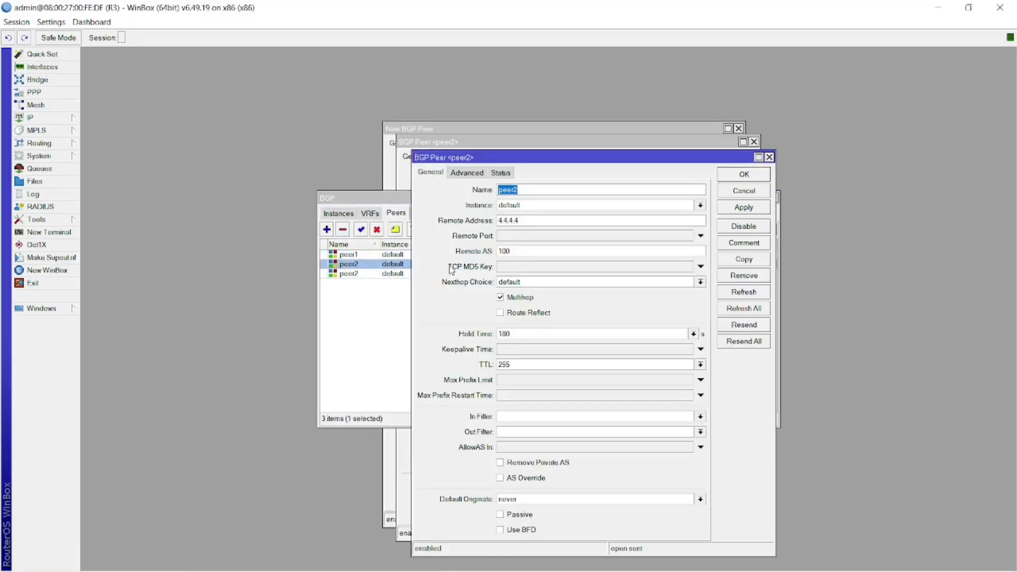
{"action": "left_click", "coordinate": [540, 313]}
{"action": "left_click", "coordinate": [751, 179]}
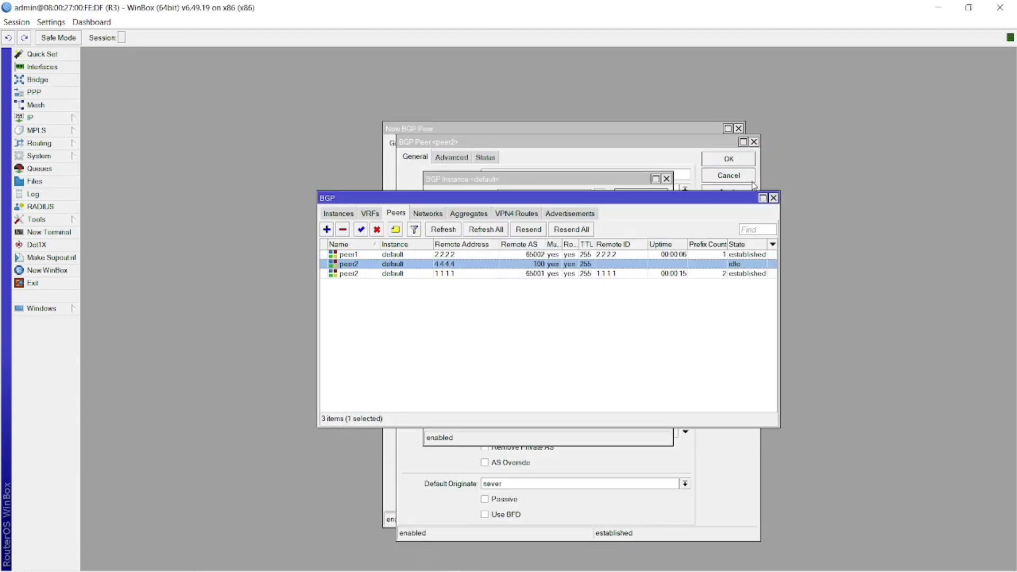
{"action": "left_click", "coordinate": [468, 318]}
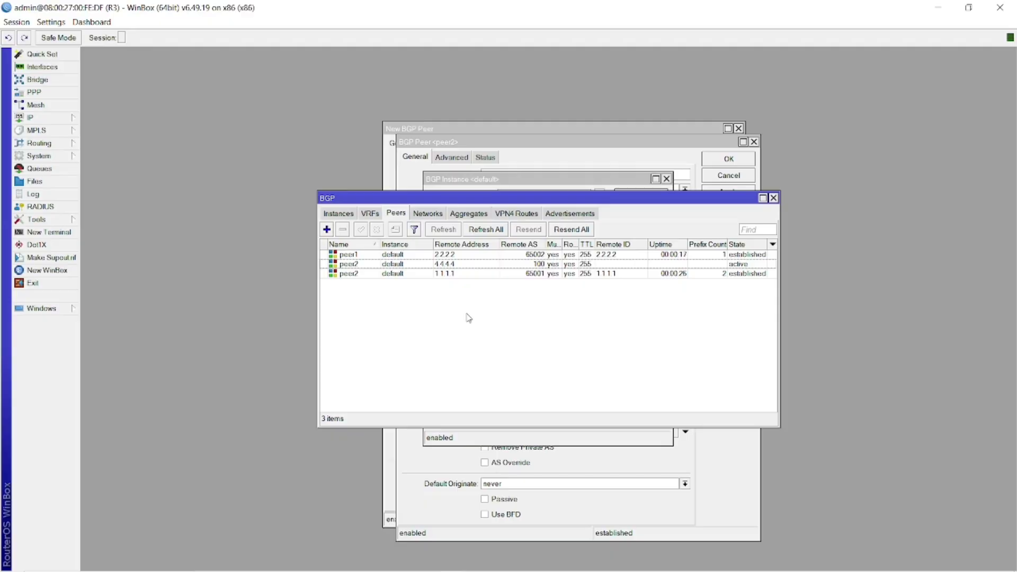
Step: Review the general settings of R3's BGP peer for remote address 4.4.4.4
{"action": "double_click", "coordinate": [557, 264]}
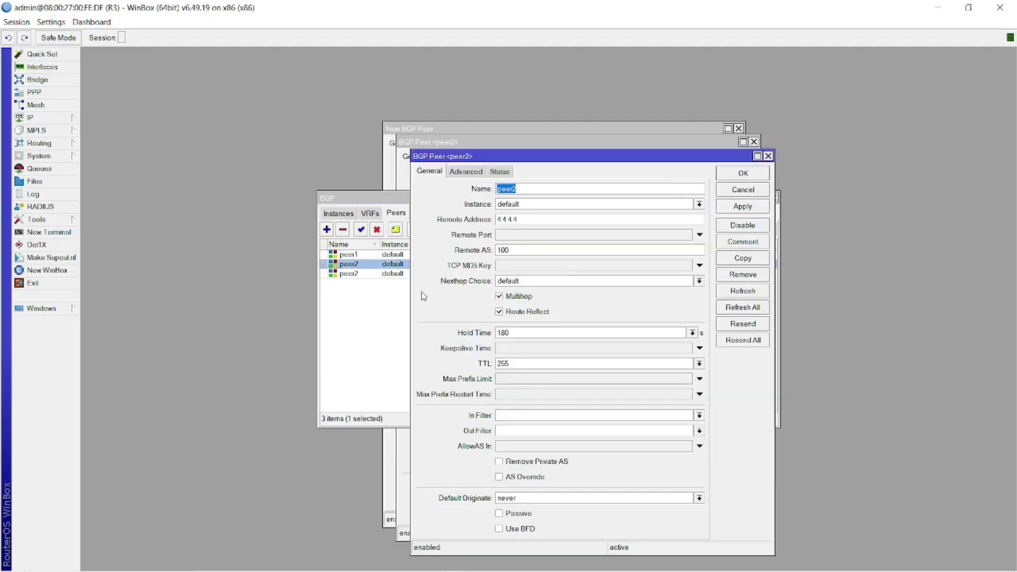
{"action": "left_click", "coordinate": [371, 319]}
{"action": "left_click", "coordinate": [446, 266]}
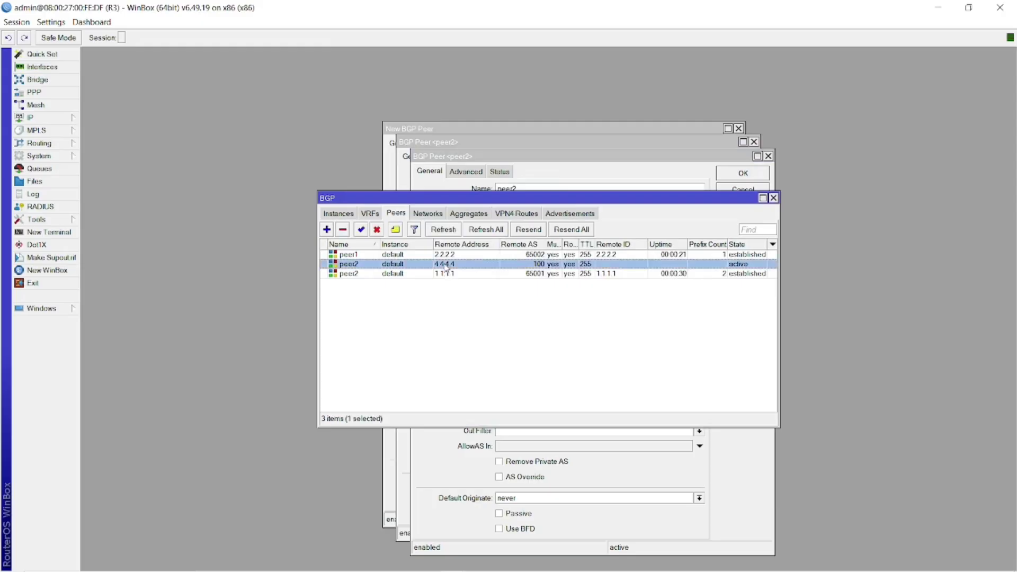
{"action": "double_click", "coordinate": [447, 268]}
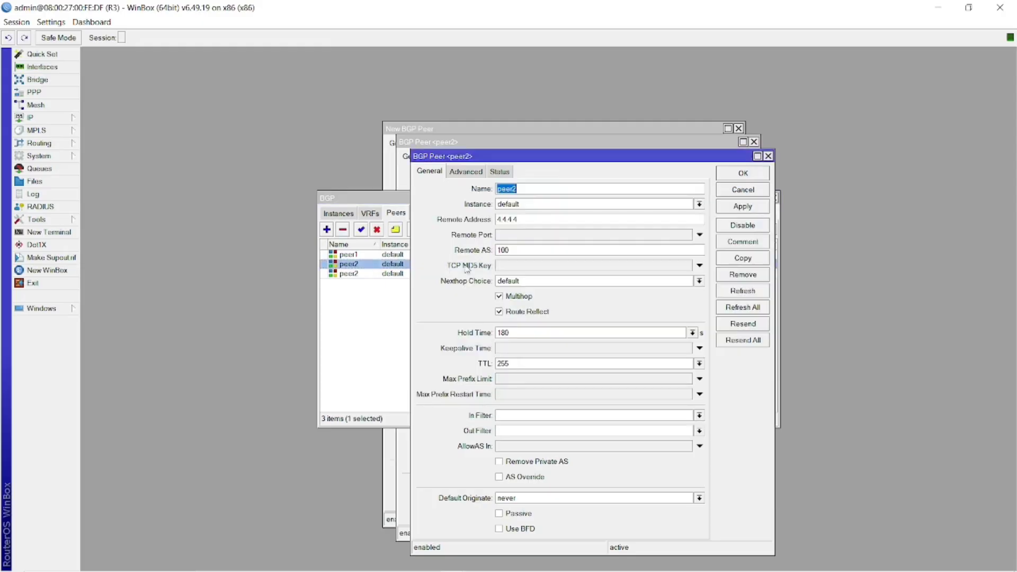
{"action": "left_click", "coordinate": [383, 345]}
Step: Switch to R4's WinBox session and review the settings of its BGP peer for 3.3.3.3
{"action": "key", "text": "alt+Tab"}
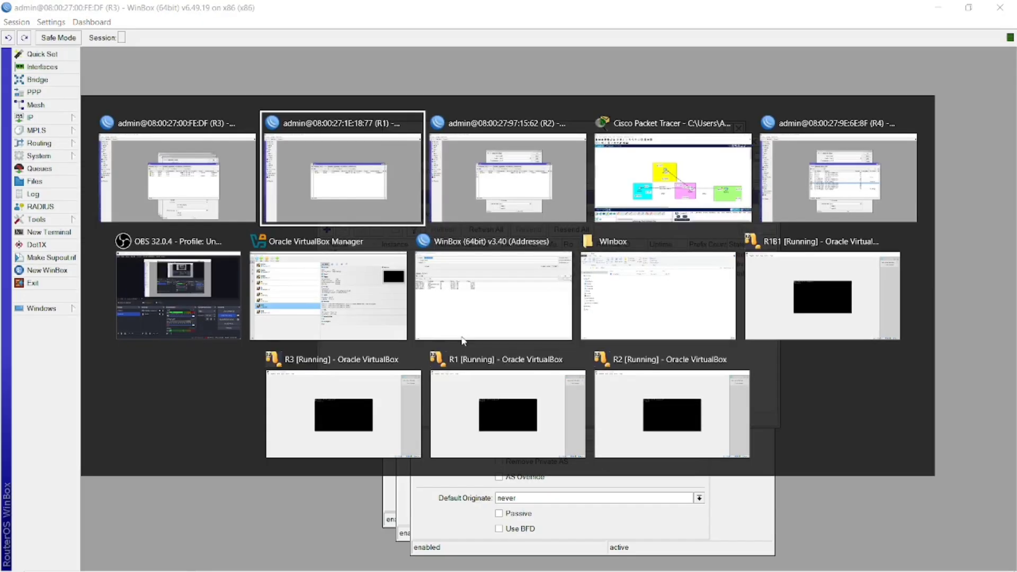
{"action": "key", "text": "alt+Tab"}
{"action": "key", "text": "alt+Tab"}
{"action": "key", "text": "alt+Tab"}
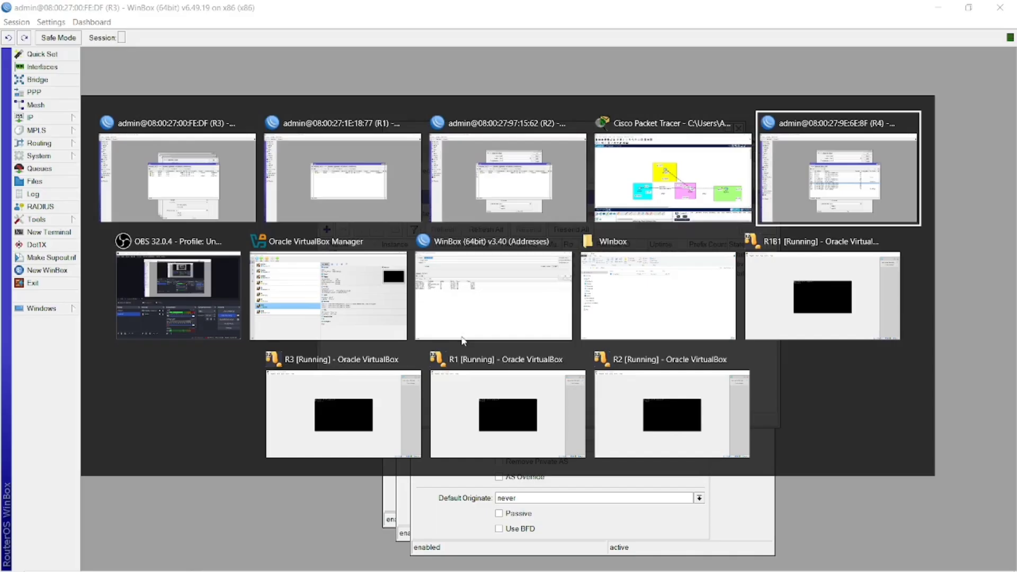
{"action": "key", "text": "alt+Tab"}
{"action": "key", "text": "alt+Tab"}
{"action": "key", "text": "alt+Tab"}
{"action": "key", "text": "alt+Tab"}
{"action": "key", "text": "alt+Tab"}
{"action": "key", "text": "alt+Tab"}
{"action": "key", "text": "alt+Tab"}
{"action": "key", "text": "alt+Tab"}
{"action": "key", "text": "alt+Tab"}
{"action": "key", "text": "alt+Tab"}
{"action": "key", "text": "alt+Tab"}
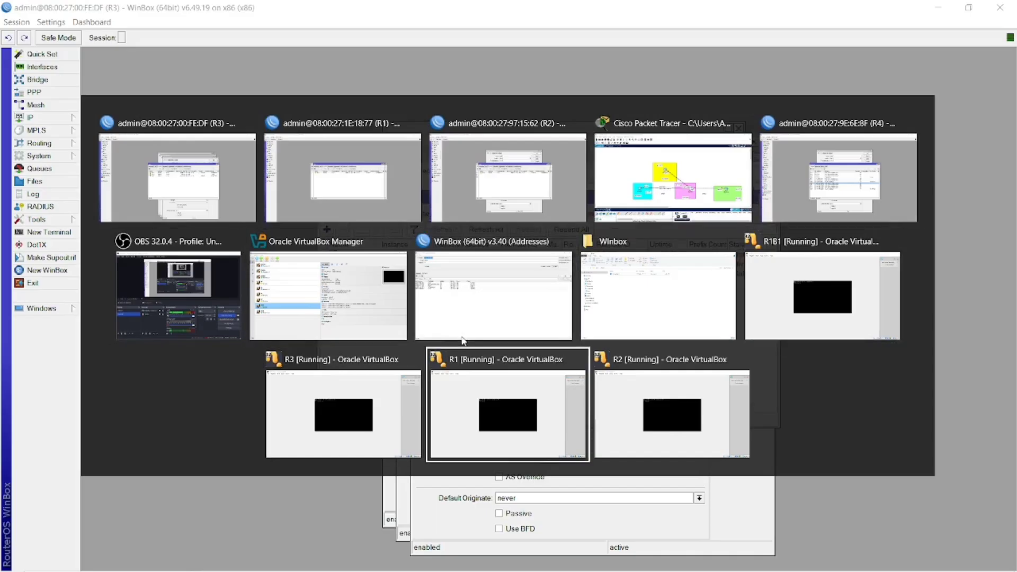
{"action": "key", "text": "alt+Tab"}
{"action": "key", "text": "alt+Tab"}
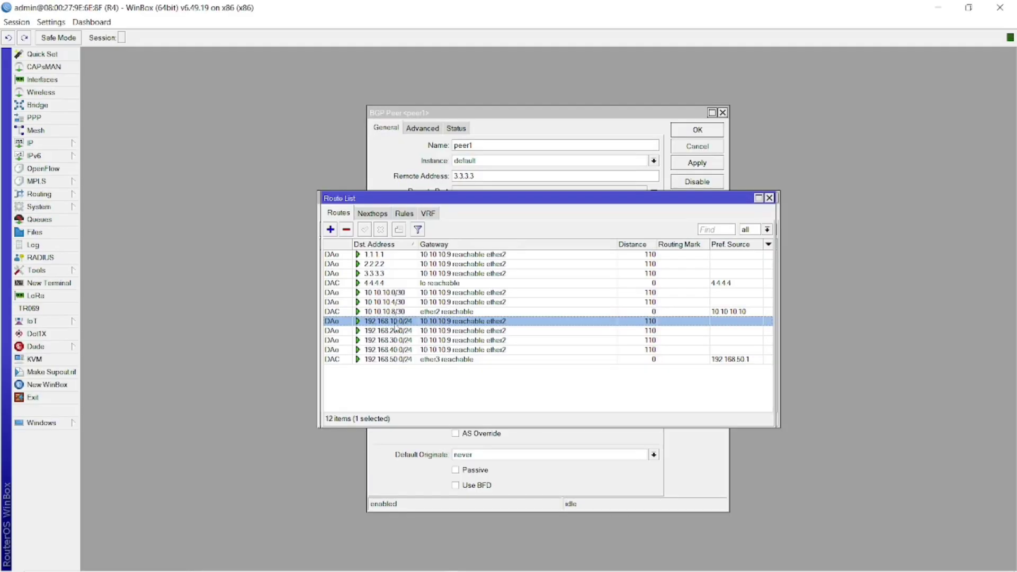
{"action": "left_click", "coordinate": [62, 195]}
{"action": "left_click", "coordinate": [97, 211]}
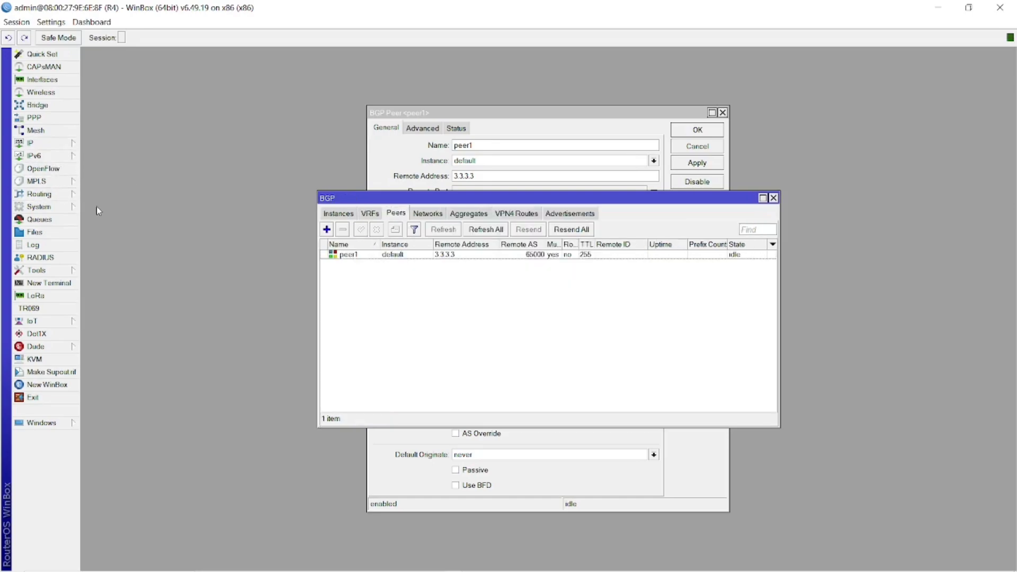
{"action": "double_click", "coordinate": [406, 257]}
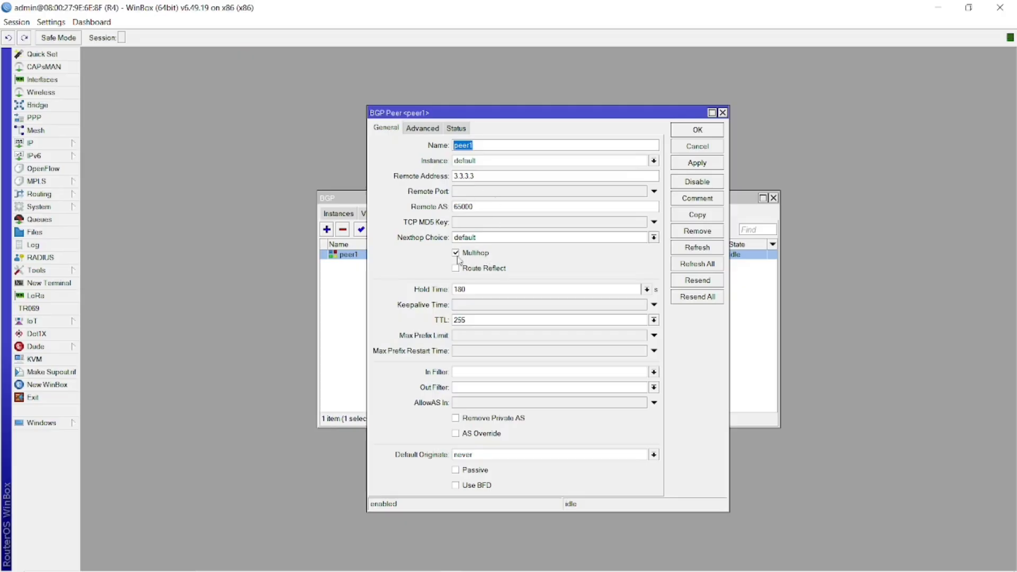
{"action": "left_click", "coordinate": [361, 288]}
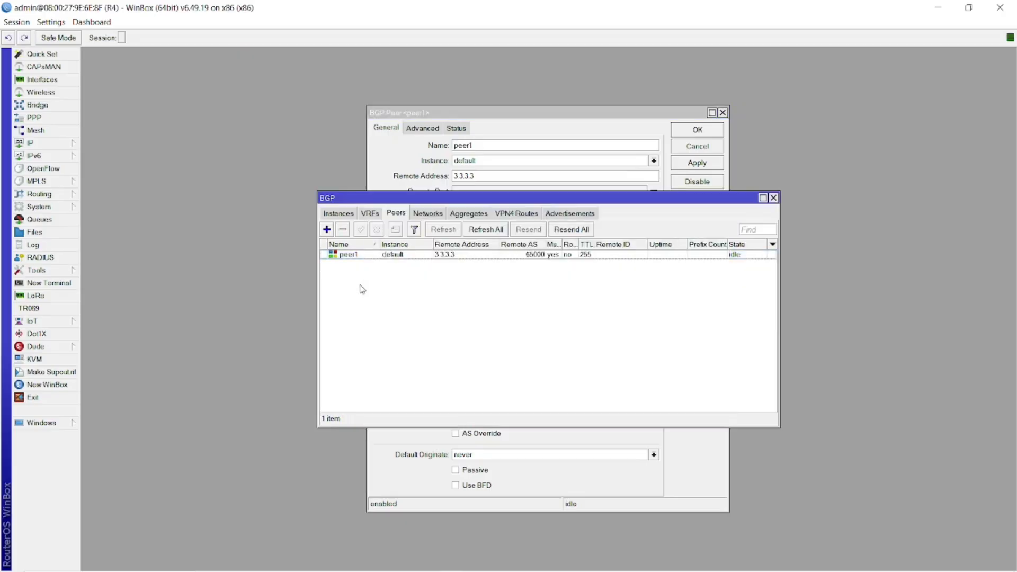
Step: Inspect R4's default BGP instance and check the BGP peer states on both R4 and R3
{"action": "left_click", "coordinate": [344, 217]}
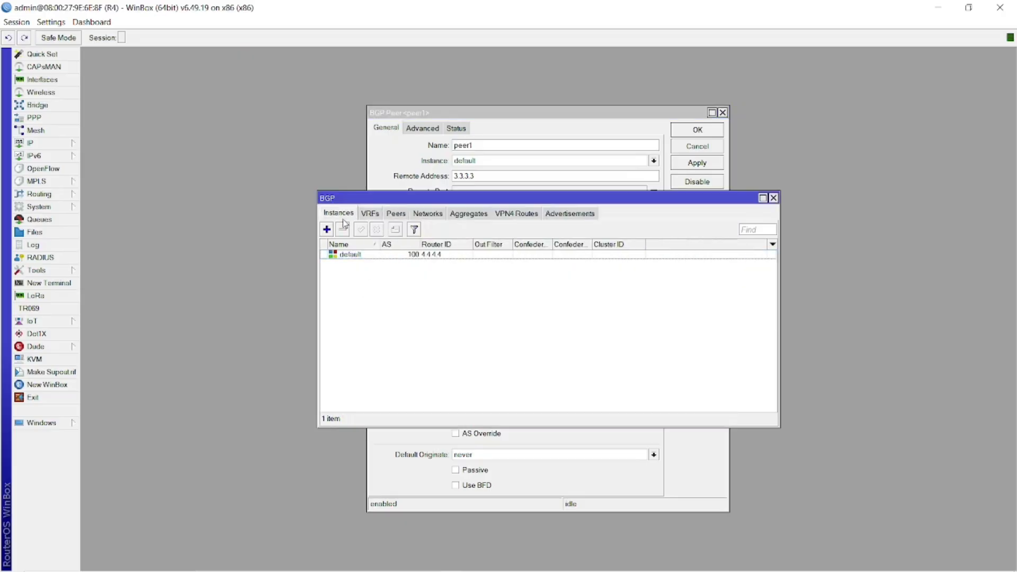
{"action": "double_click", "coordinate": [377, 256]}
{"action": "left_click", "coordinate": [362, 327]}
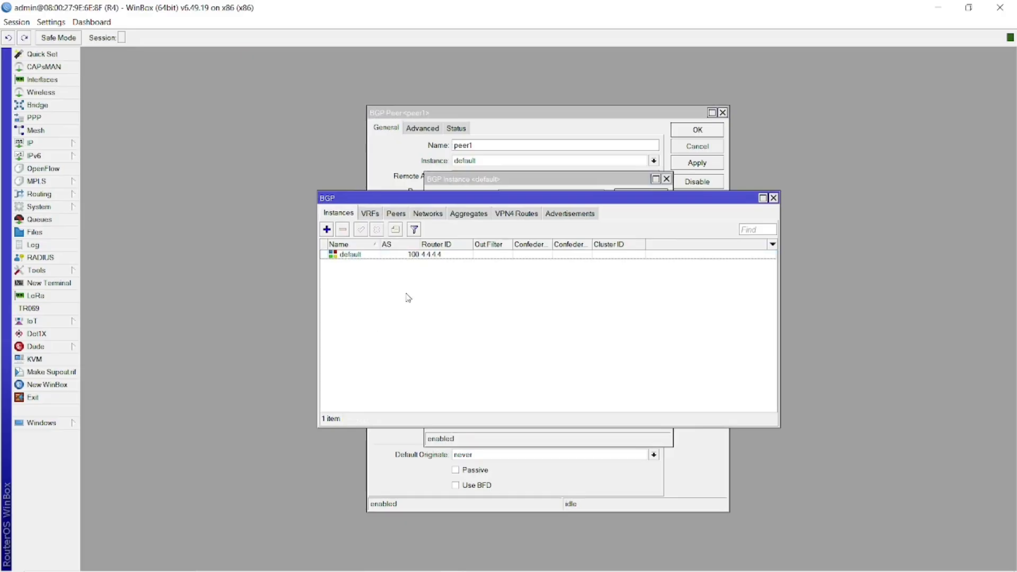
{"action": "left_click", "coordinate": [404, 218]}
{"action": "key", "text": "alt+Tab"}
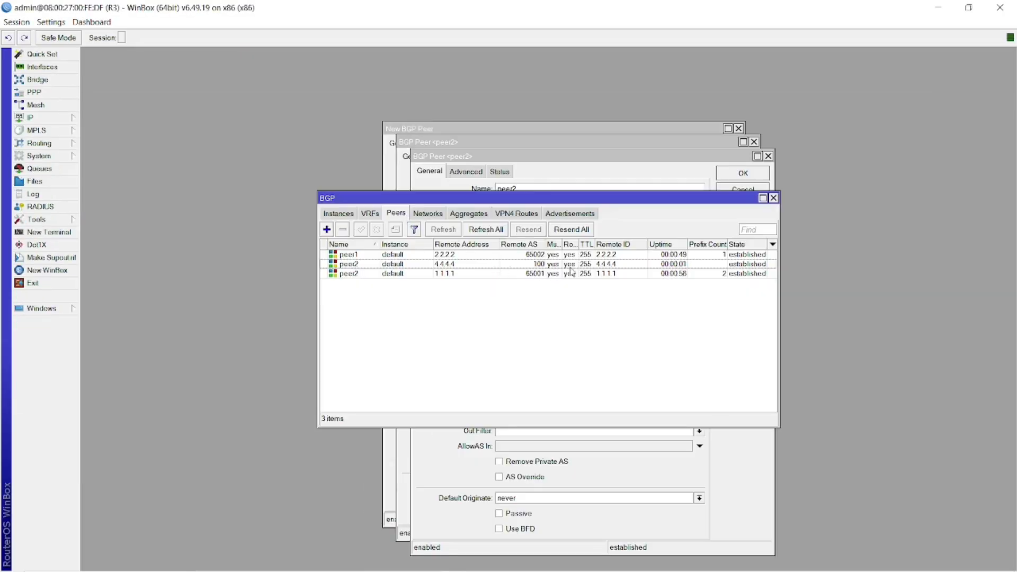
{"action": "key", "text": "alt+Tab"}
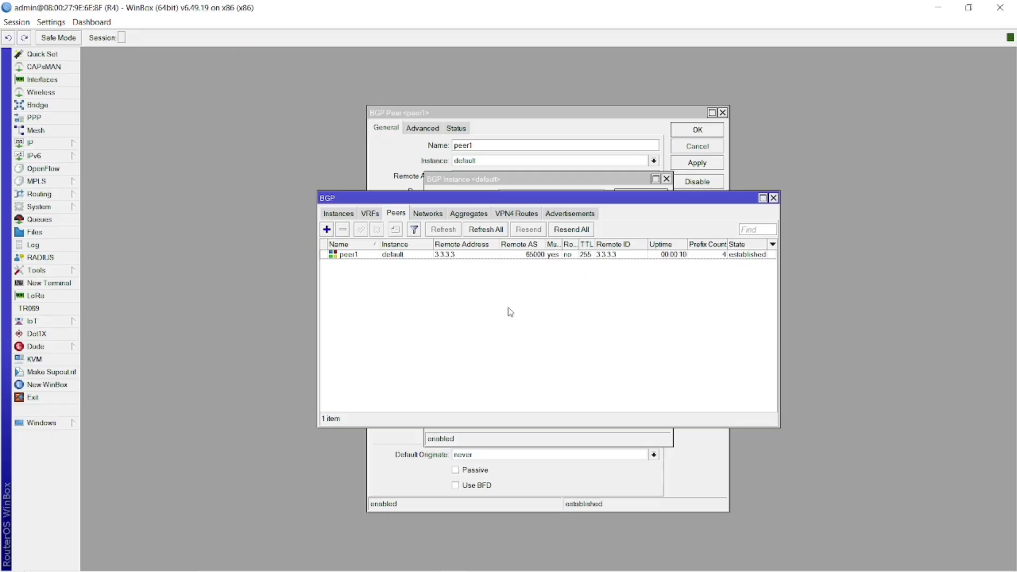
Step: Switch to Cisco Packet Tracer and examine the AS layout of the confederation topology
{"action": "key", "text": "alt+Tab"}
{"action": "key", "text": "Tab"}
{"action": "key", "text": "Tab"}
{"action": "key", "text": "Tab"}
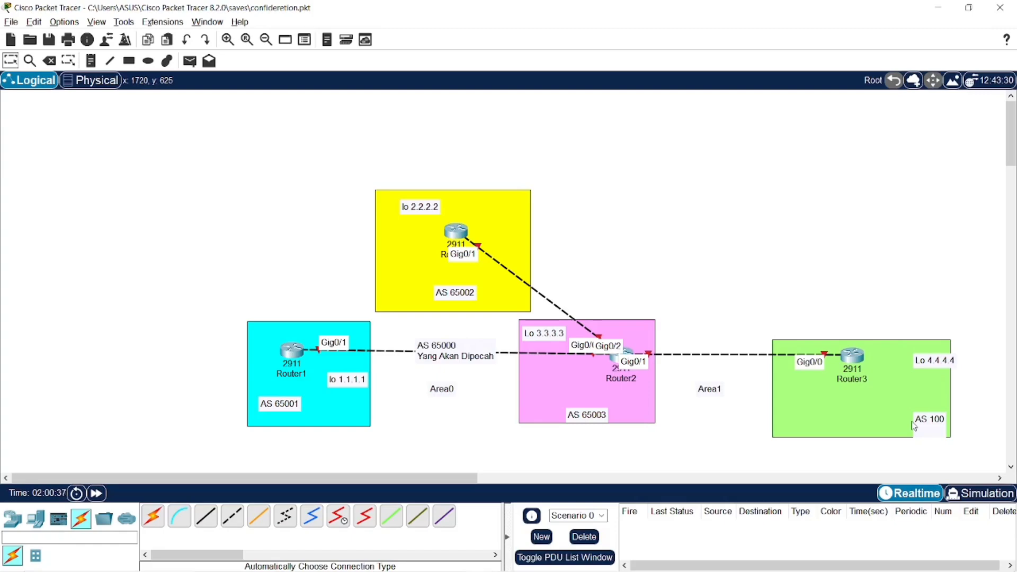
Step: Switch to R1's WinBox session and examine the AS, Confederation and Confederation Peers values of its default BGP instance
{"action": "key", "text": "alt+Tab"}
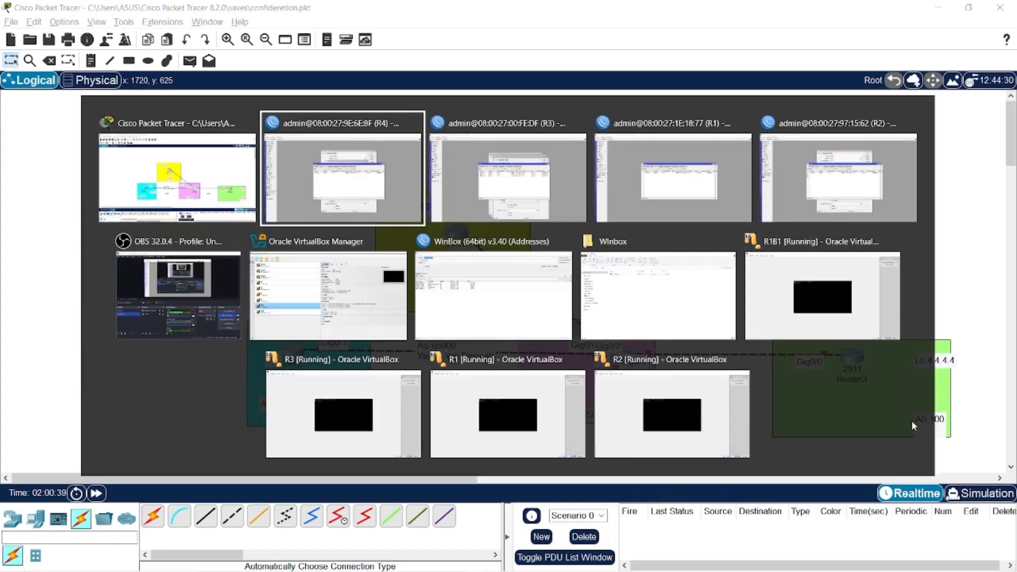
{"action": "key", "text": "alt+Tab"}
{"action": "key", "text": "alt+Tab"}
{"action": "key", "text": "alt+Tab"}
{"action": "key", "text": "alt+Tab"}
{"action": "key", "text": "alt+Tab"}
{"action": "key", "text": "alt+Tab"}
{"action": "key", "text": "alt+Tab"}
{"action": "key", "text": "alt+Tab"}
{"action": "key", "text": "alt+Tab"}
{"action": "key", "text": "alt+Tab"}
{"action": "key", "text": "alt+Tab"}
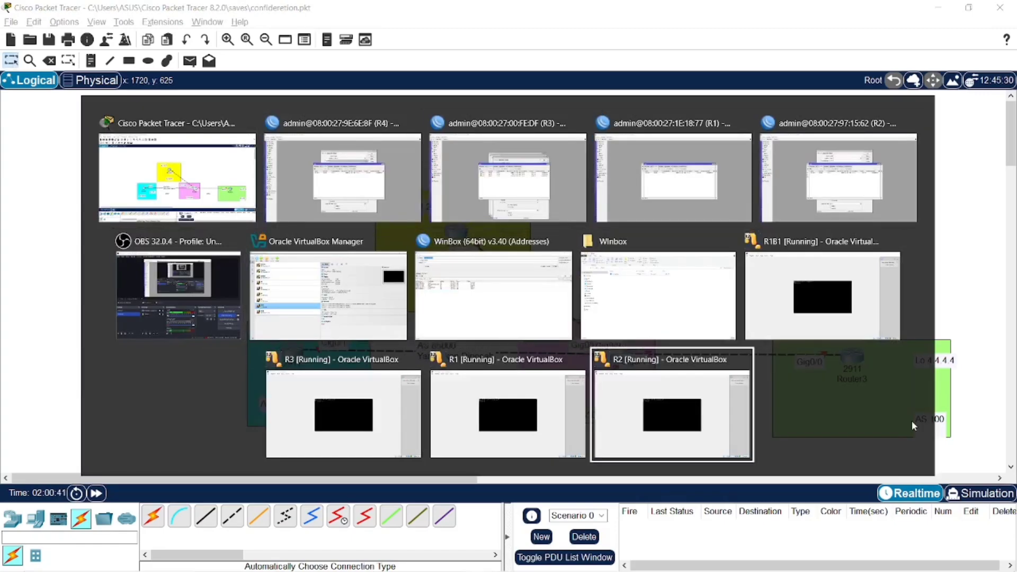
{"action": "key", "text": "alt+Tab"}
{"action": "key", "text": "alt+Tab"}
{"action": "key", "text": "alt+Tab"}
{"action": "key", "text": "alt+Tab"}
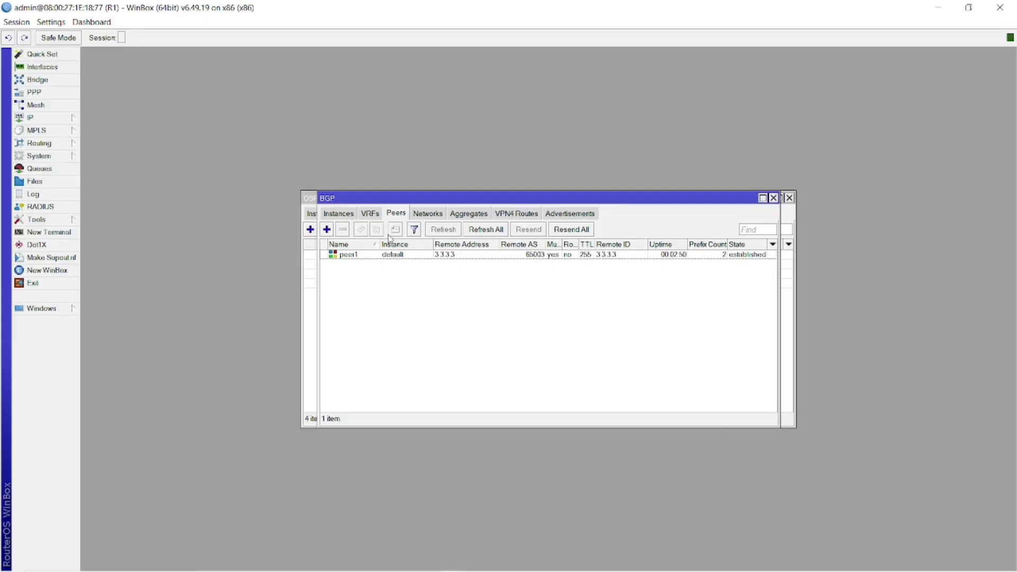
{"action": "left_click", "coordinate": [337, 214]}
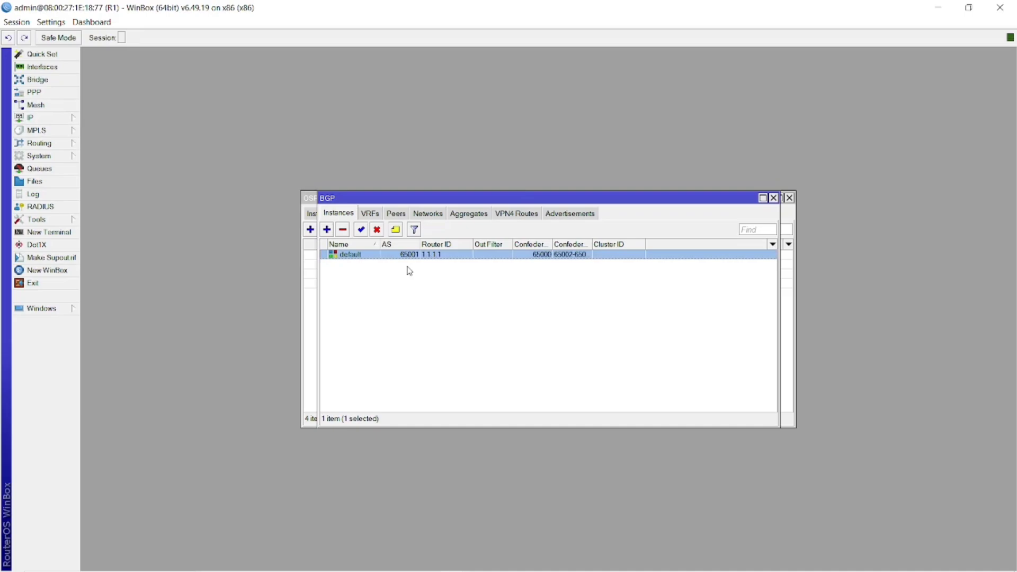
{"action": "double_click", "coordinate": [380, 257]}
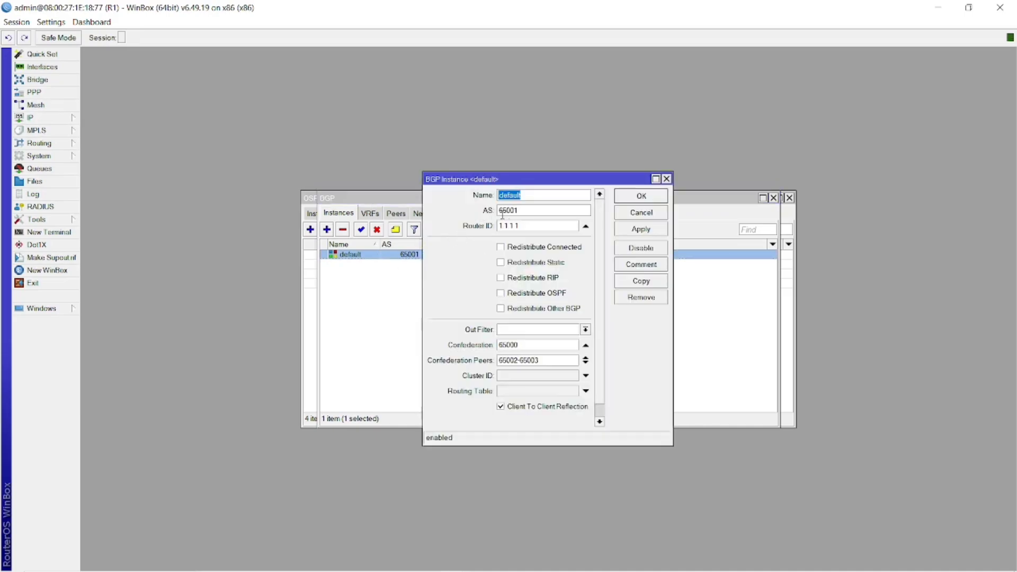
{"action": "left_click", "coordinate": [521, 210]}
{"action": "left_click_drag", "start_coordinate": [528, 347], "coordinate": [483, 348]}
{"action": "left_click", "coordinate": [536, 211]}
{"action": "left_click", "coordinate": [540, 363]}
{"action": "left_click", "coordinate": [367, 282]}
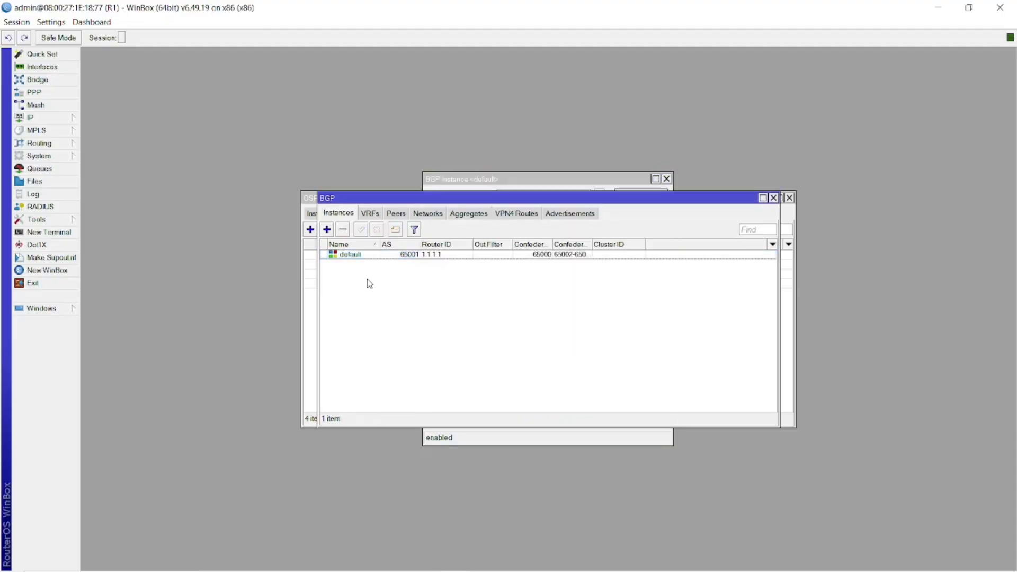
Step: Review R1's BGP peer for 3.3.3.3, focusing on its Remote AS value
{"action": "left_click", "coordinate": [394, 214]}
{"action": "double_click", "coordinate": [366, 255]}
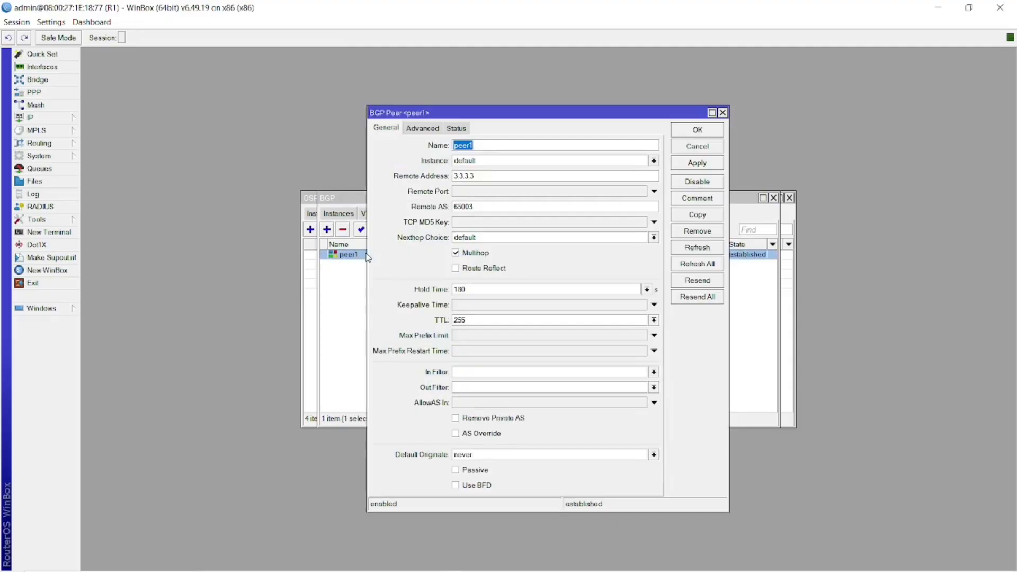
{"action": "left_click", "coordinate": [479, 209]}
{"action": "double_click", "coordinate": [478, 208]}
{"action": "left_click", "coordinate": [499, 209]}
{"action": "left_click_drag", "start_coordinate": [487, 208], "coordinate": [437, 210]}
{"action": "left_click", "coordinate": [357, 292]}
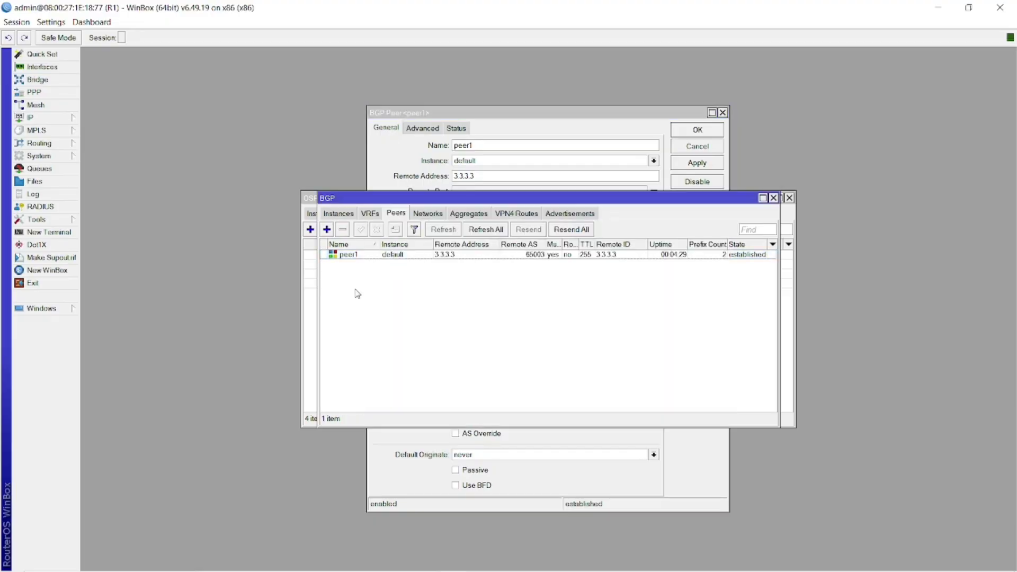
Step: Recheck the AS number in R1's default BGP instance
{"action": "left_click", "coordinate": [338, 214]}
{"action": "double_click", "coordinate": [341, 256]}
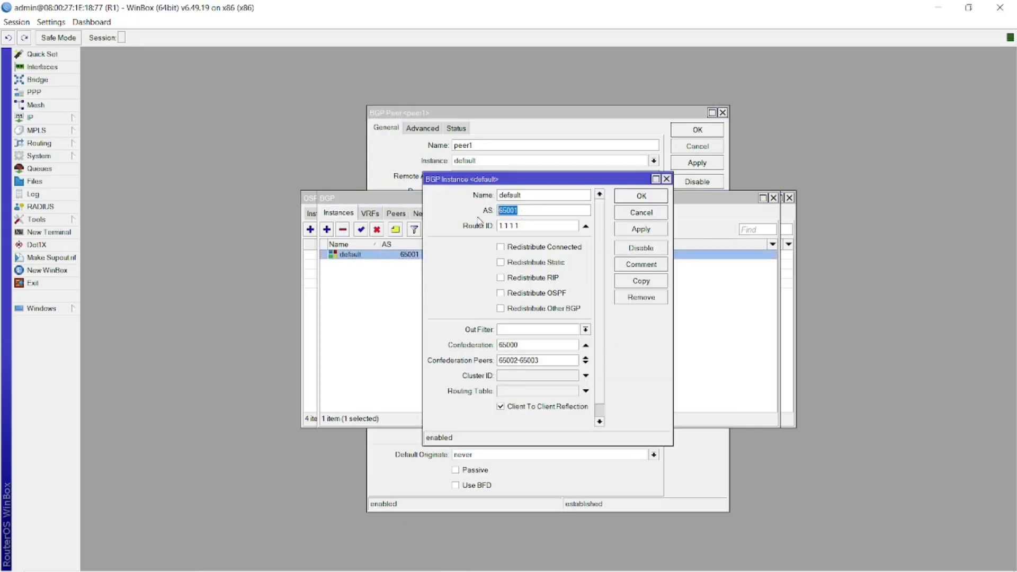
{"action": "left_click", "coordinate": [367, 331]}
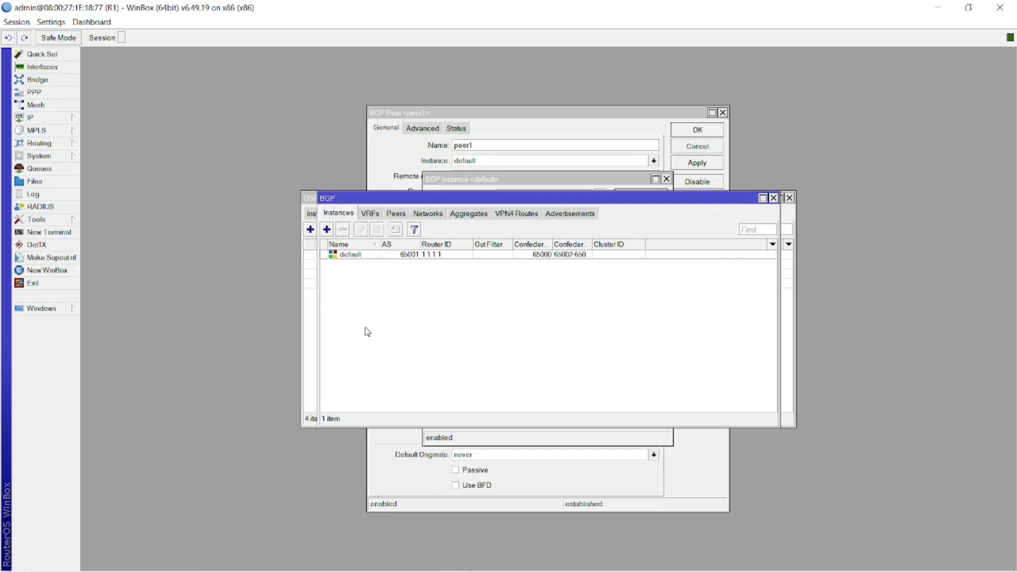
Step: Switch to R3's WinBox session and examine the AS, Confederation and Confederation Peers values of its default BGP instance
{"action": "key", "text": "alt+Tab"}
{"action": "key", "text": "alt+Tab"}
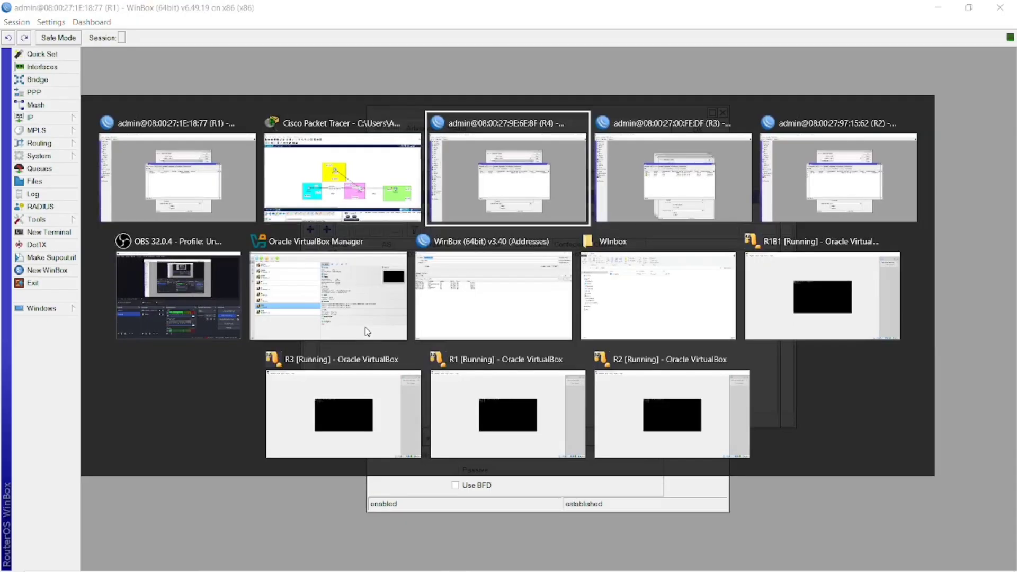
{"action": "key", "text": "alt+Tab"}
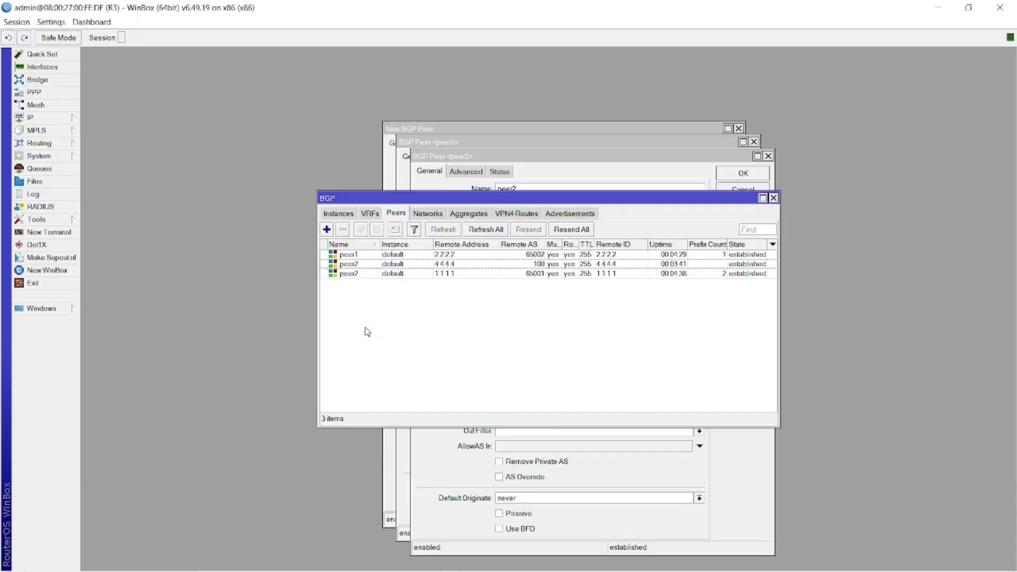
{"action": "left_click", "coordinate": [352, 214]}
{"action": "double_click", "coordinate": [373, 256]}
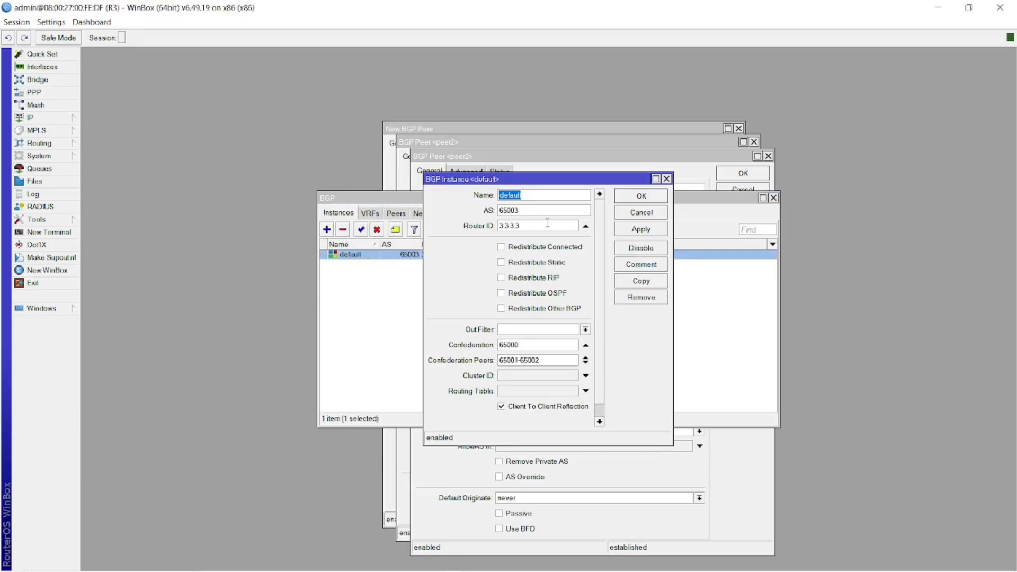
{"action": "left_click_drag", "start_coordinate": [538, 211], "coordinate": [482, 216]}
{"action": "left_click", "coordinate": [539, 212]}
{"action": "left_click_drag", "start_coordinate": [533, 210], "coordinate": [446, 210]}
{"action": "left_click", "coordinate": [533, 344]}
{"action": "left_click_drag", "start_coordinate": [541, 361], "coordinate": [488, 362]}
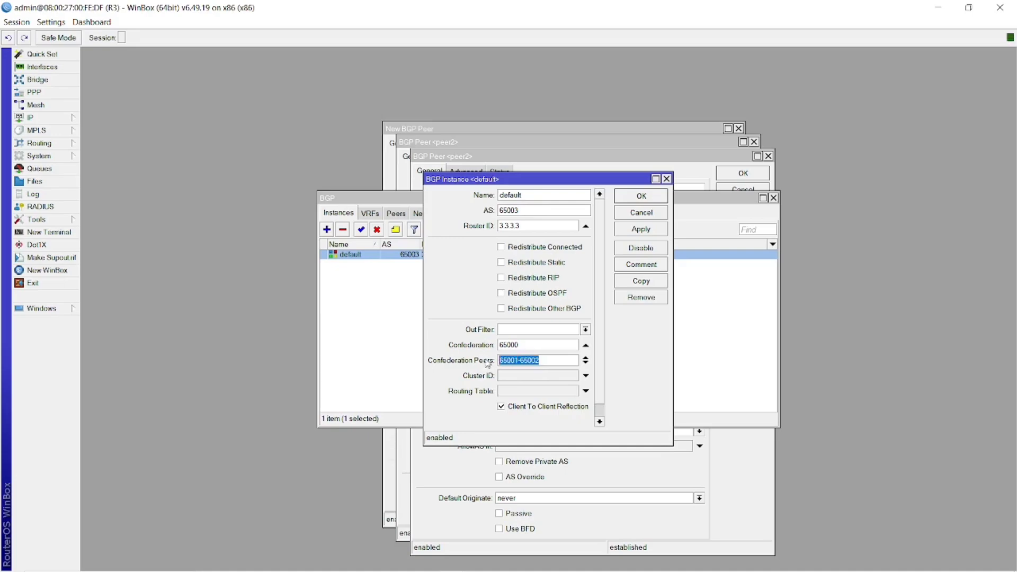
{"action": "left_click", "coordinate": [550, 362]}
{"action": "left_click", "coordinate": [365, 304]}
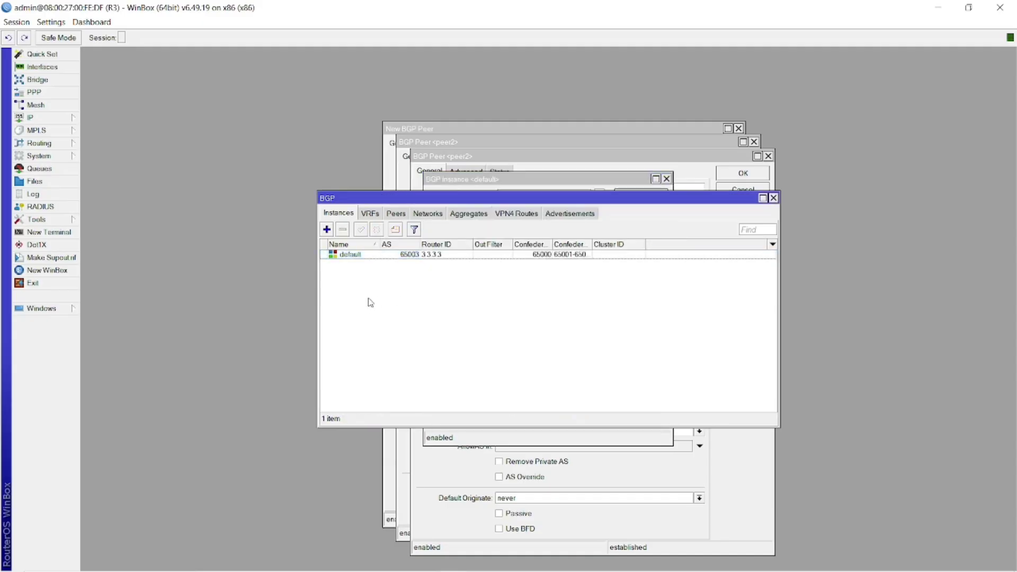
Step: Review the general and advanced settings of R3's BGP peer for 1.1.1.1, including Update Source and Route Reflect
{"action": "left_click", "coordinate": [398, 215]}
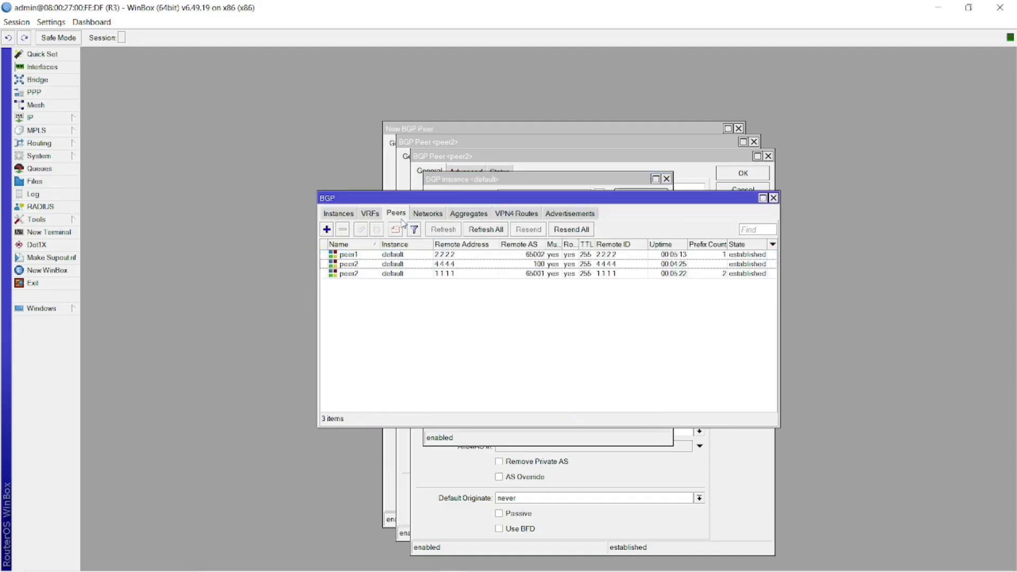
{"action": "double_click", "coordinate": [440, 273]}
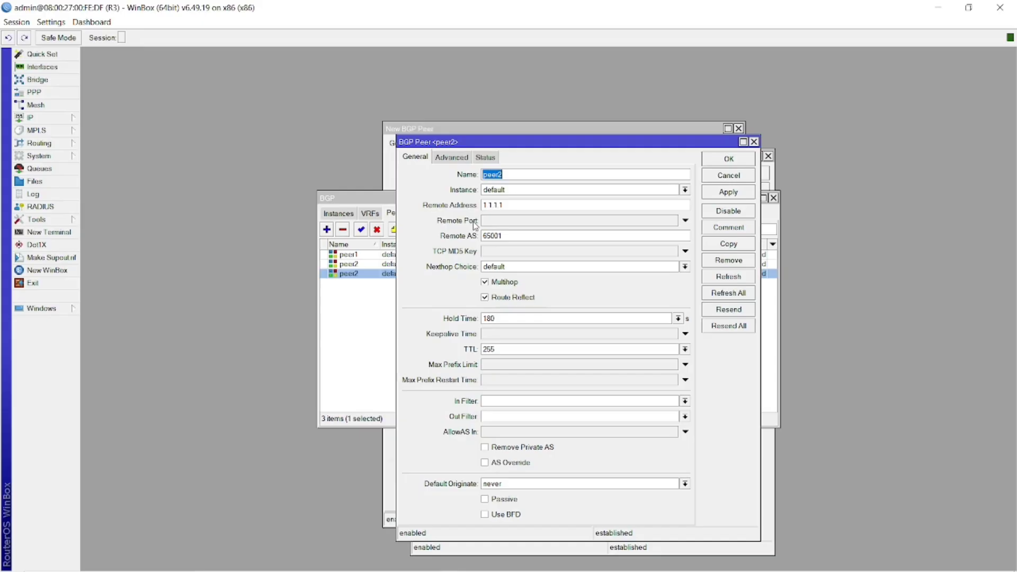
{"action": "left_click", "coordinate": [466, 162]}
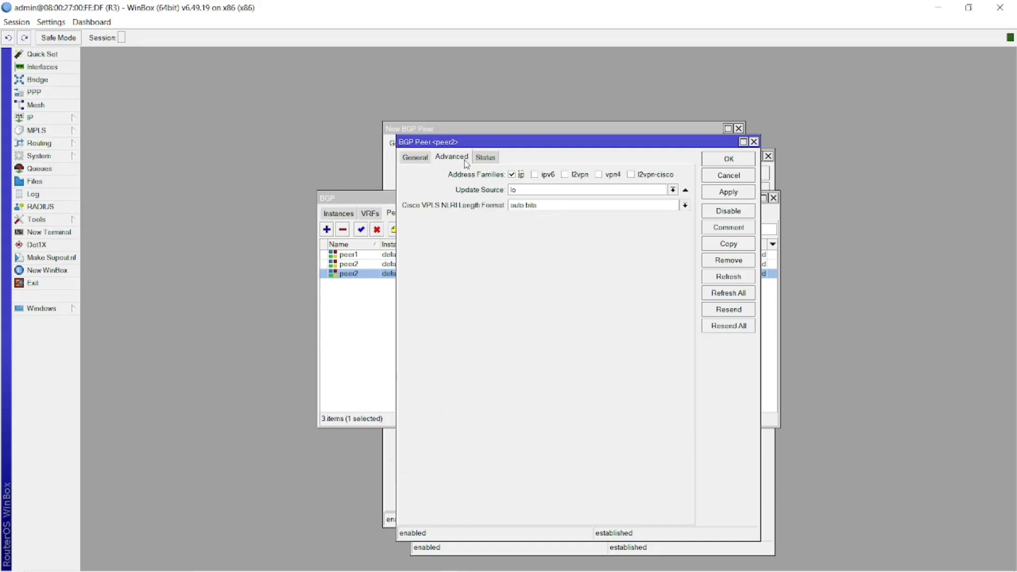
{"action": "left_click", "coordinate": [416, 160]}
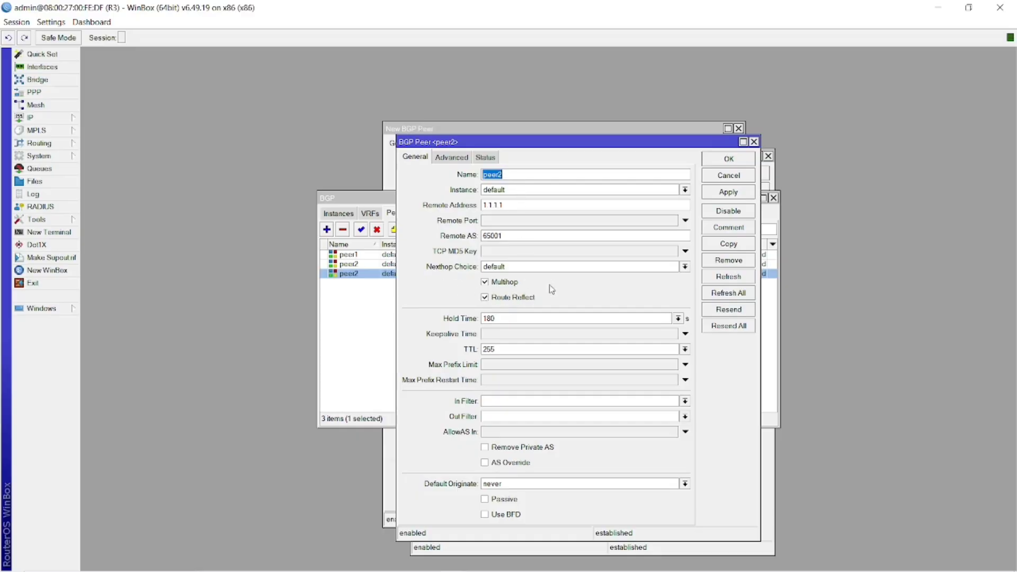
{"action": "left_click", "coordinate": [348, 324]}
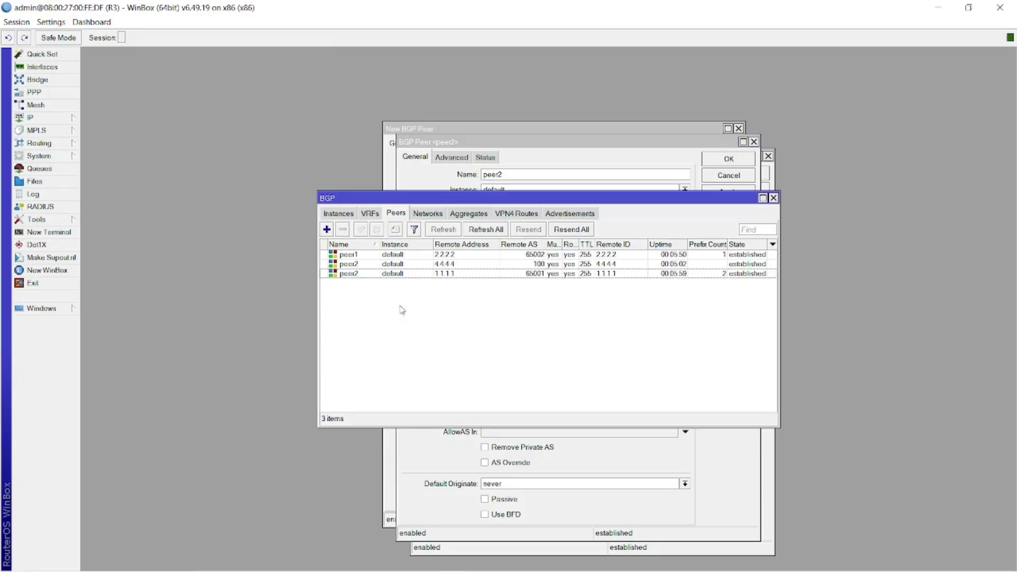
Step: Review R3's BGP peer for 4.4.4.4, checking its Remote AS and Remote Address
{"action": "double_click", "coordinate": [447, 264]}
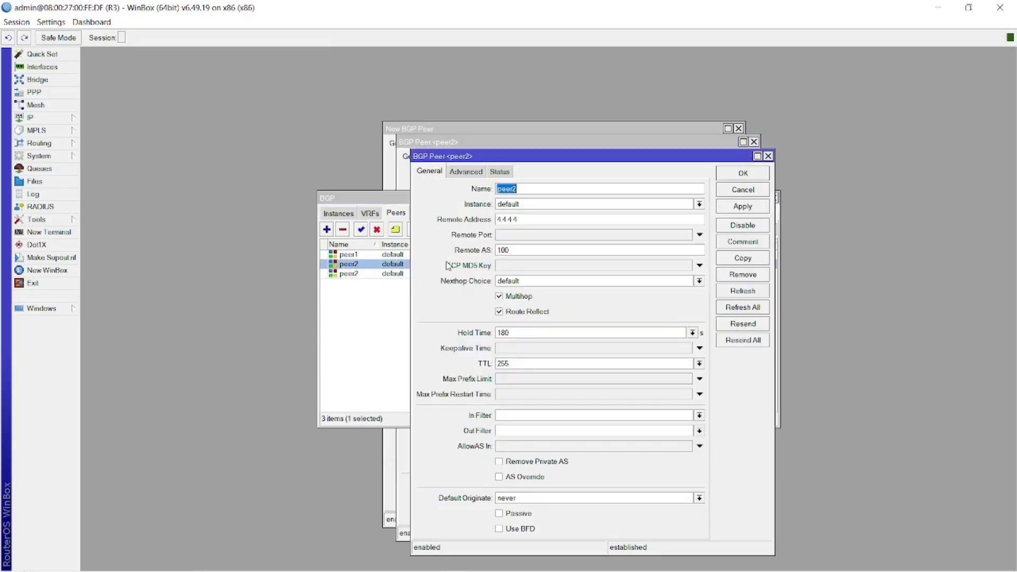
{"action": "left_click_drag", "start_coordinate": [529, 252], "coordinate": [492, 261]}
{"action": "left_click_drag", "start_coordinate": [536, 221], "coordinate": [489, 221]}
{"action": "left_click", "coordinate": [389, 314]}
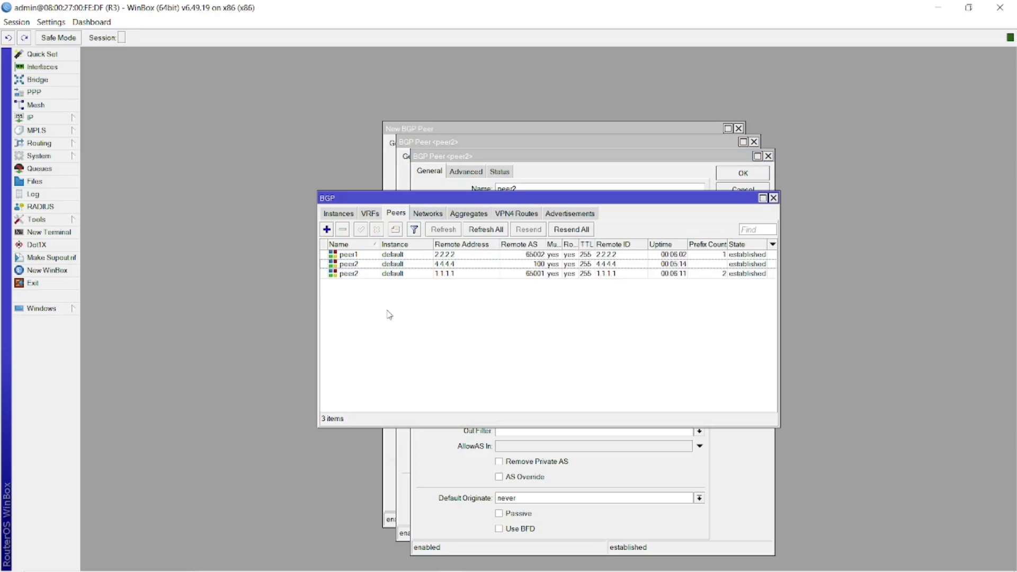
Step: Switch to R4's WinBox session and examine the AS and Router ID of its default BGP instance
{"action": "key", "text": "alt+Tab"}
{"action": "key", "text": "alt+Tab"}
{"action": "key", "text": "alt+Tab"}
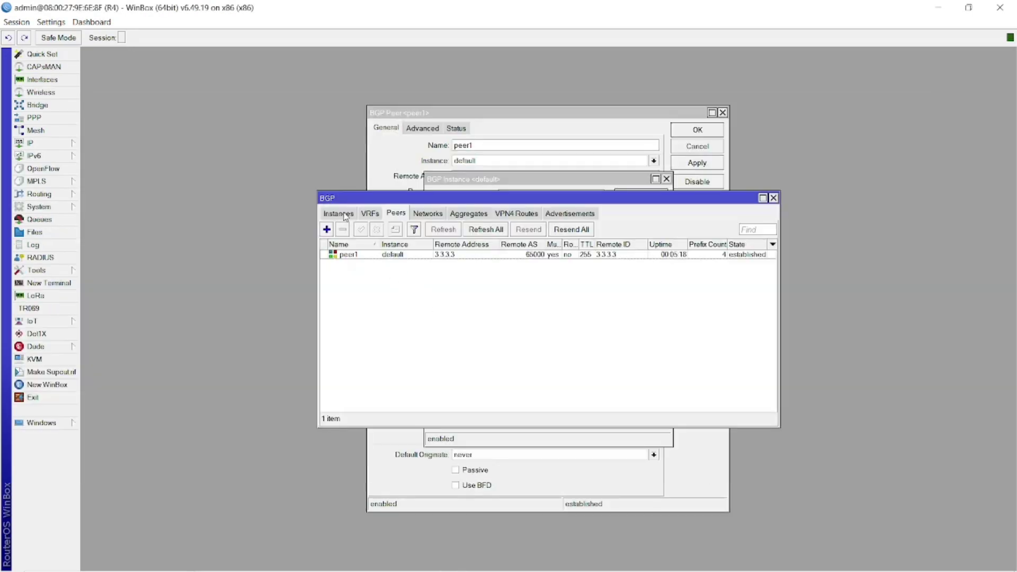
{"action": "left_click", "coordinate": [342, 213]}
{"action": "double_click", "coordinate": [379, 261]}
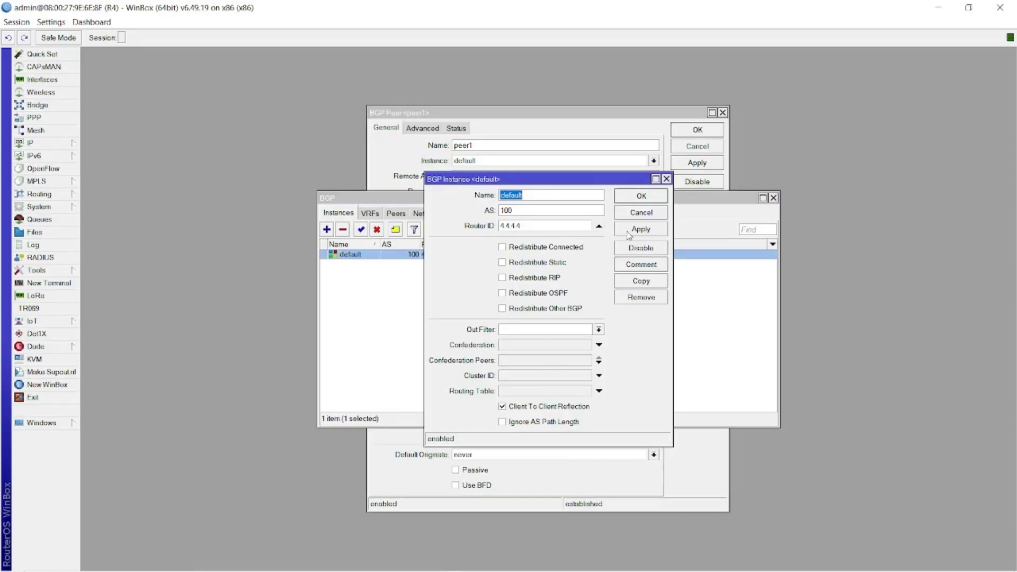
{"action": "left_click", "coordinate": [655, 214]}
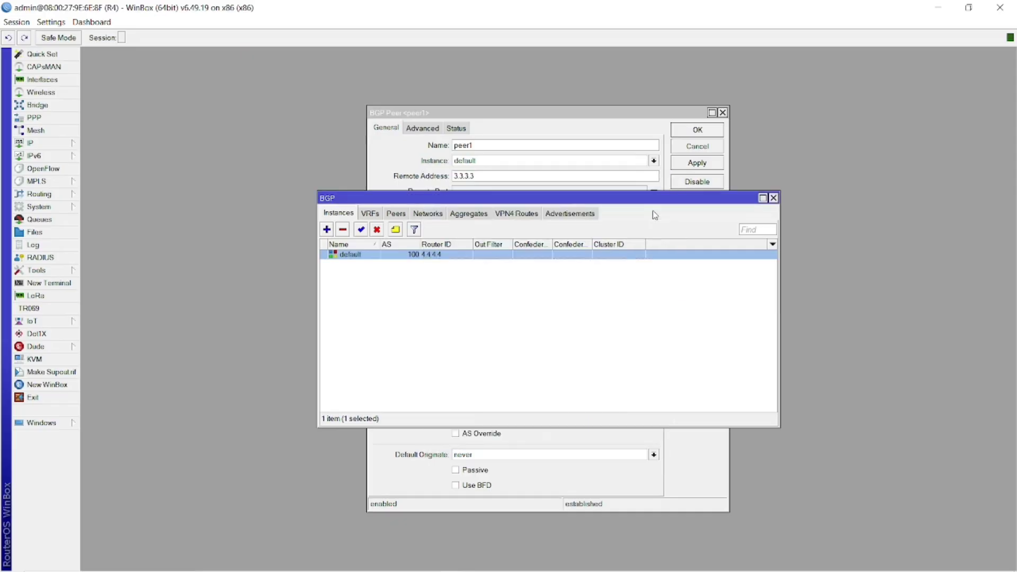
Step: Review the general and advanced settings of R4's BGP peer for 3.3.3.3, including Remote AS and Update Source
{"action": "left_click", "coordinate": [396, 214]}
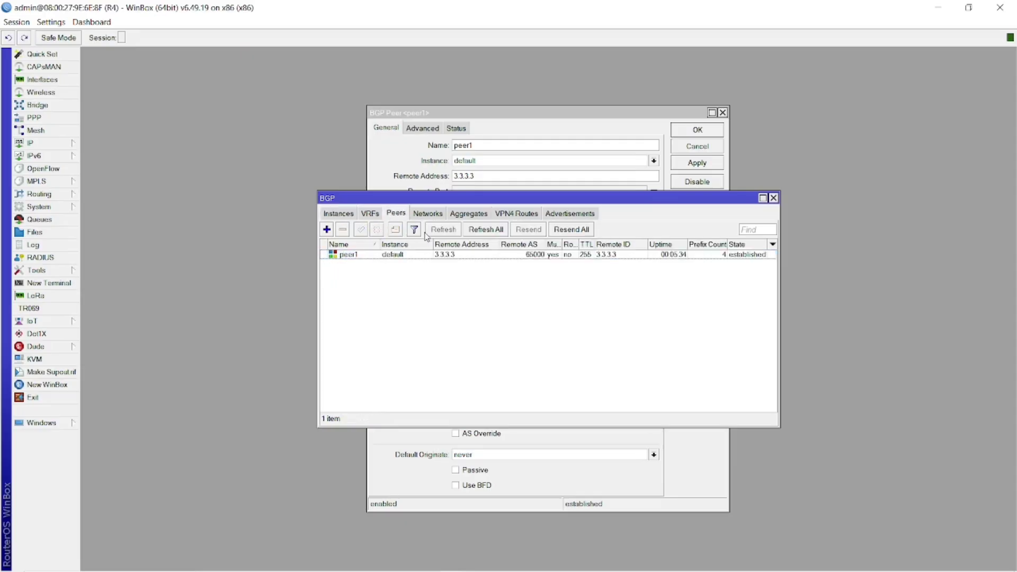
{"action": "double_click", "coordinate": [403, 256]}
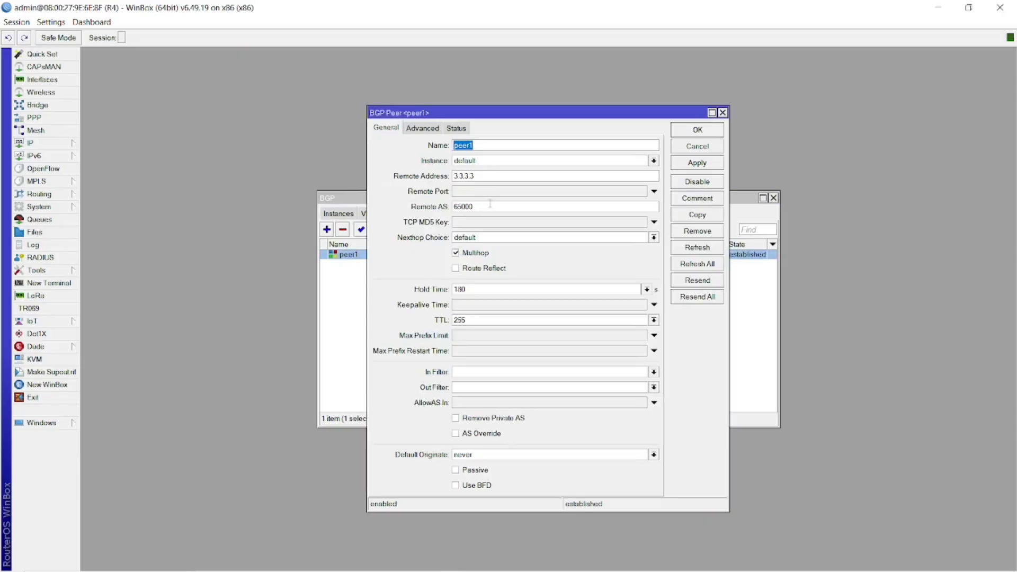
{"action": "double_click", "coordinate": [491, 207]}
{"action": "left_click", "coordinate": [435, 128]}
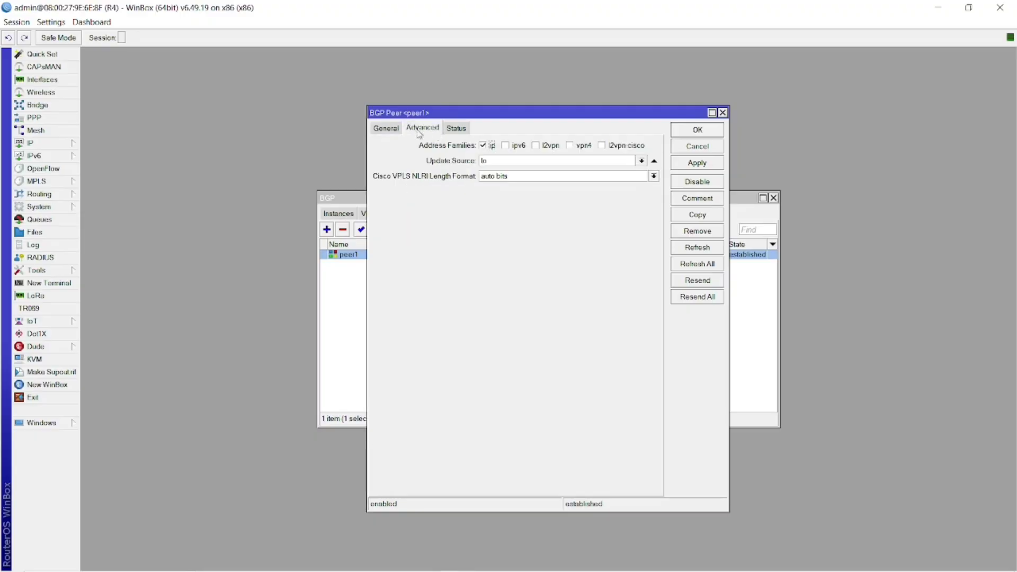
{"action": "left_click", "coordinate": [386, 128]}
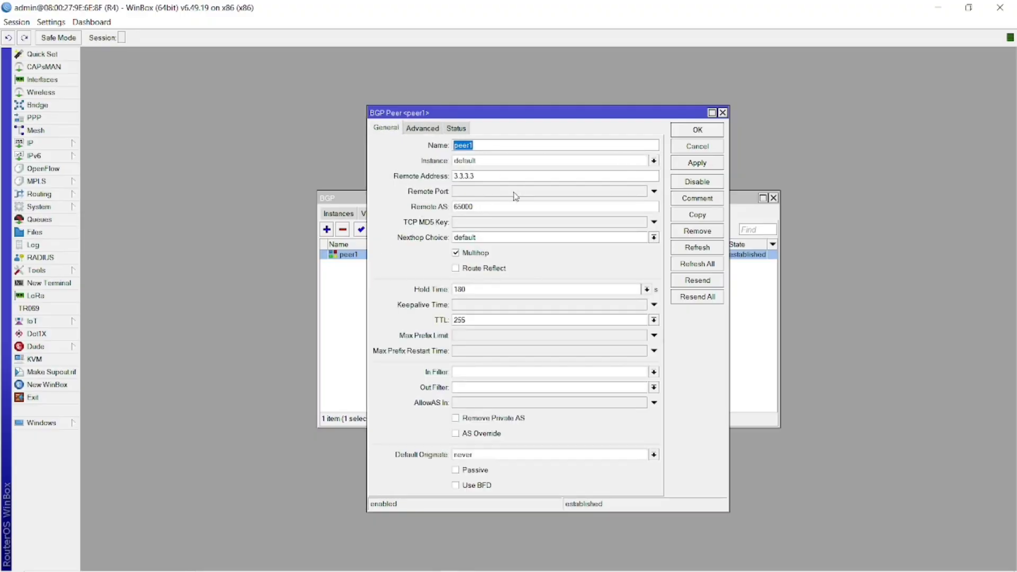
{"action": "left_click", "coordinate": [347, 348]}
Step: Inspect the BGP AS Path attribute of the active BGP route to 192.168.10.0/24 in R4's route list
{"action": "left_click", "coordinate": [32, 143]}
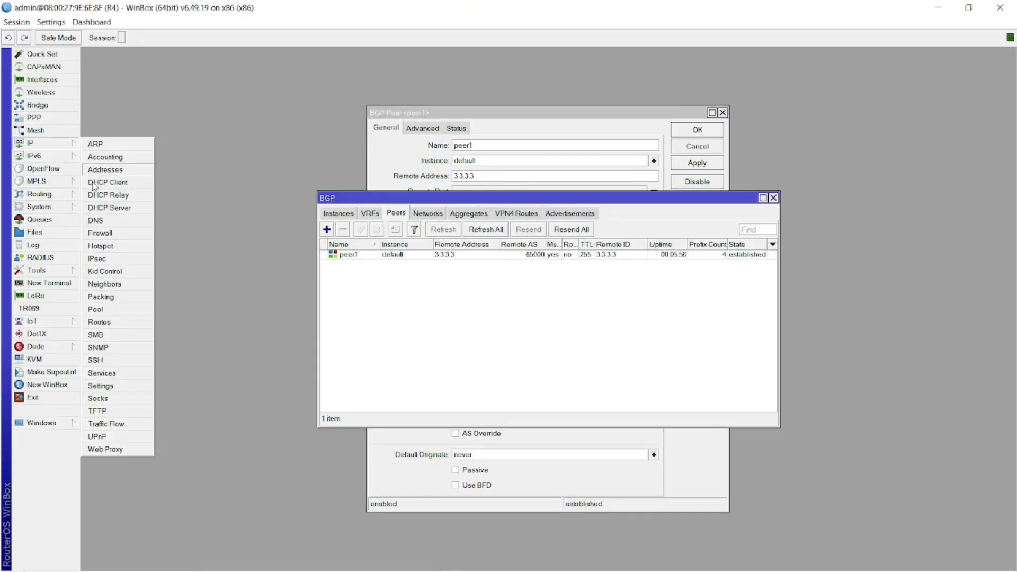
{"action": "left_click", "coordinate": [112, 324]}
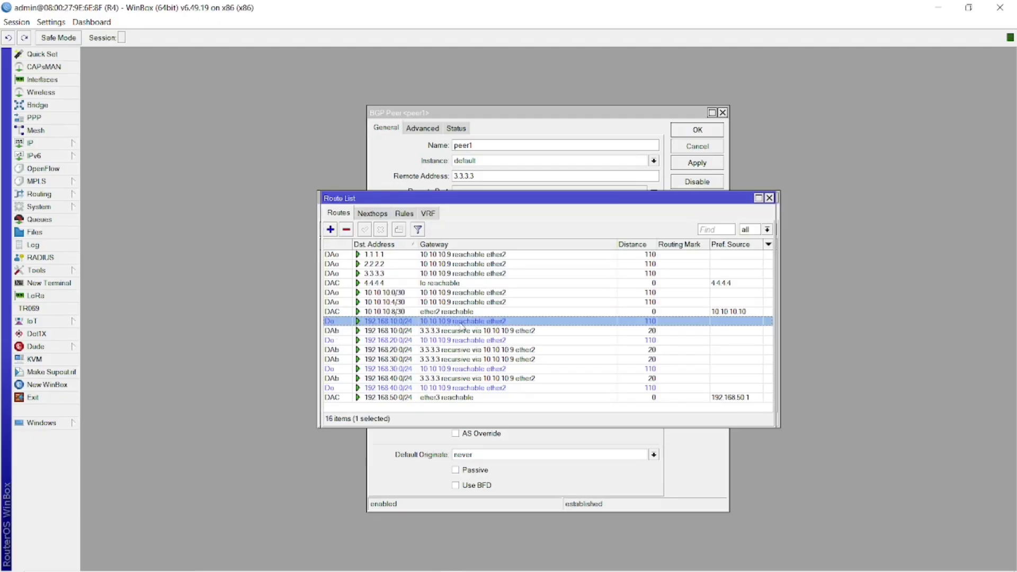
{"action": "double_click", "coordinate": [476, 334]}
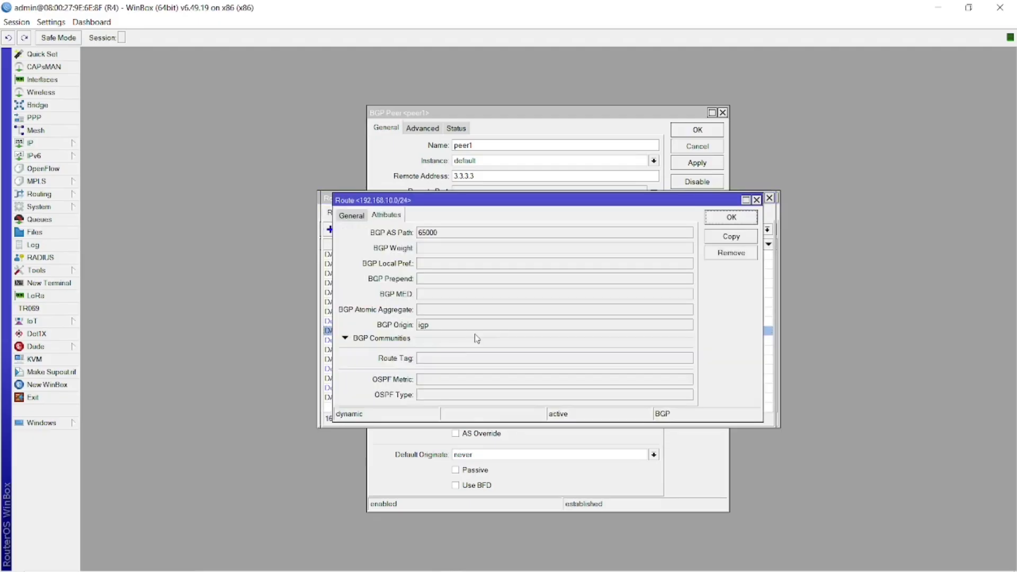
{"action": "double_click", "coordinate": [446, 236]}
{"action": "left_click", "coordinate": [446, 235]}
Step: Switch to the Cisco Packet Tracer topology and review the AS layout between the routers
{"action": "key", "text": "alt+Tab"}
{"action": "key", "text": "alt+Tab"}
{"action": "key", "text": "alt+Tab"}
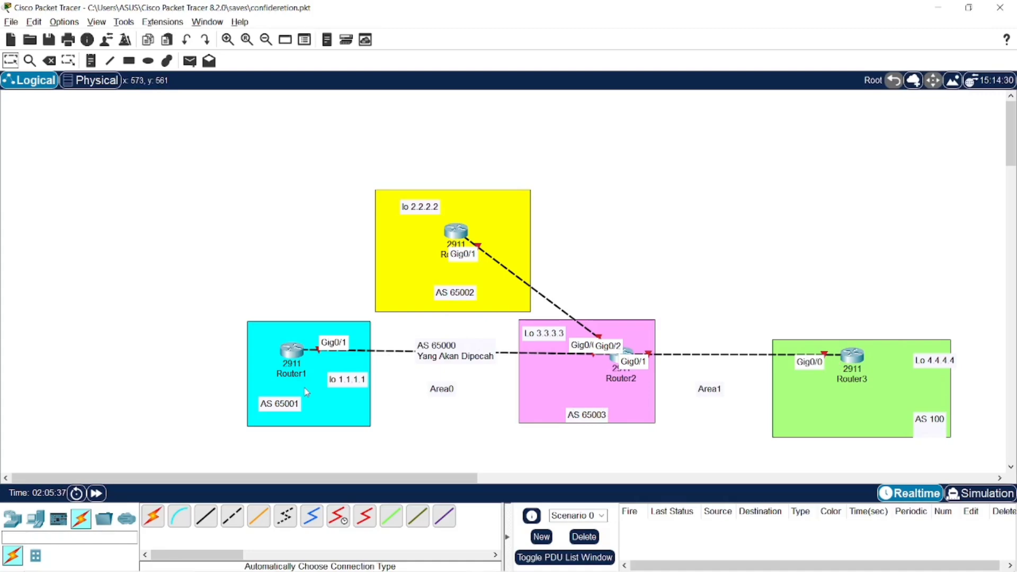
Step: Switch to R3's WinBox session and inspect the BGP AS Path of its BGP route to 192.168.10.0/24
{"action": "key", "text": "alt+Tab"}
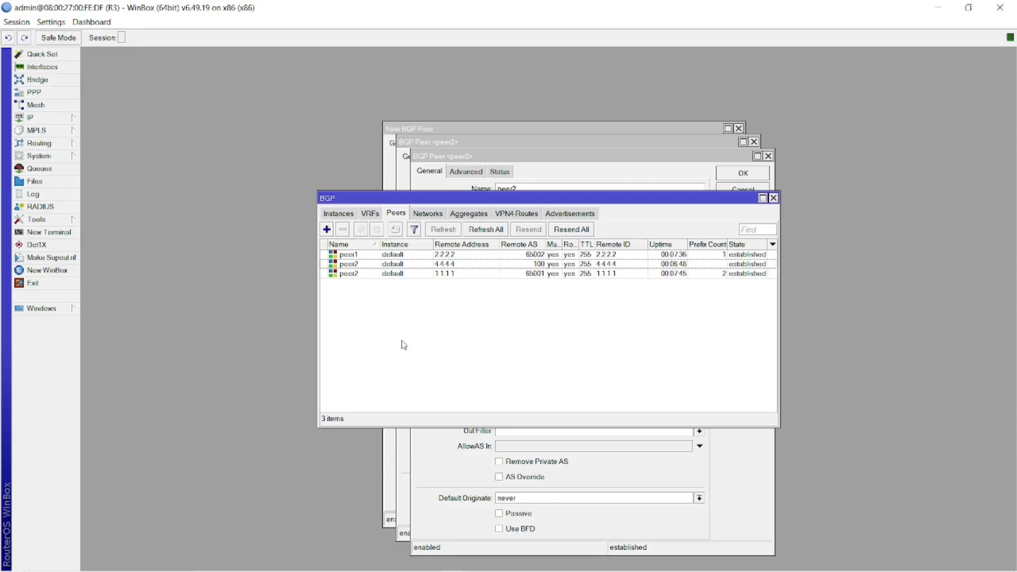
{"action": "left_click", "coordinate": [50, 118]}
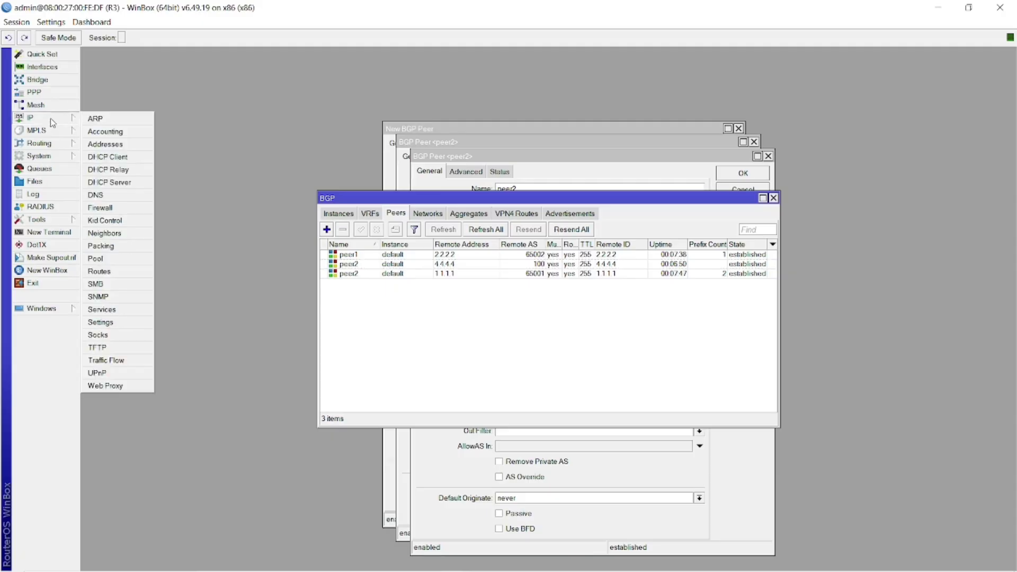
{"action": "left_click", "coordinate": [105, 278]}
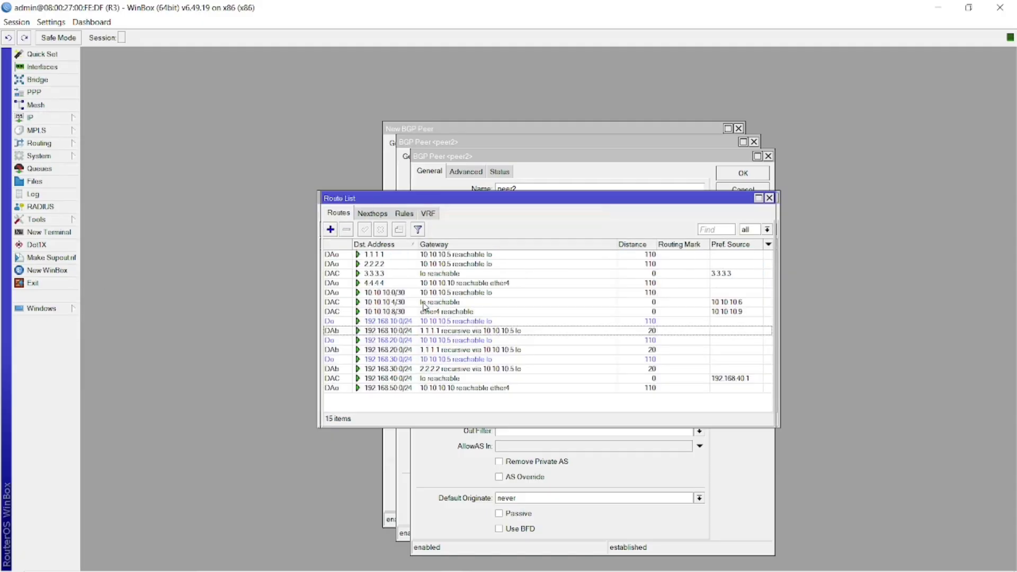
{"action": "double_click", "coordinate": [413, 331]}
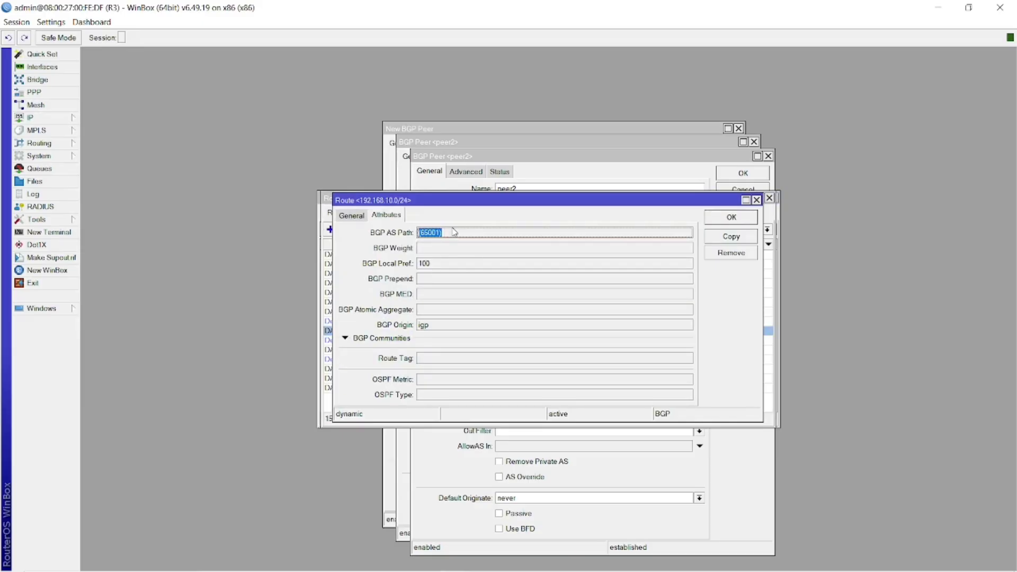
{"action": "key", "text": "alt+Tab"}
{"action": "key", "text": "alt+Tab"}
{"action": "key", "text": "alt+Tab"}
{"action": "key", "text": "alt+Tab"}
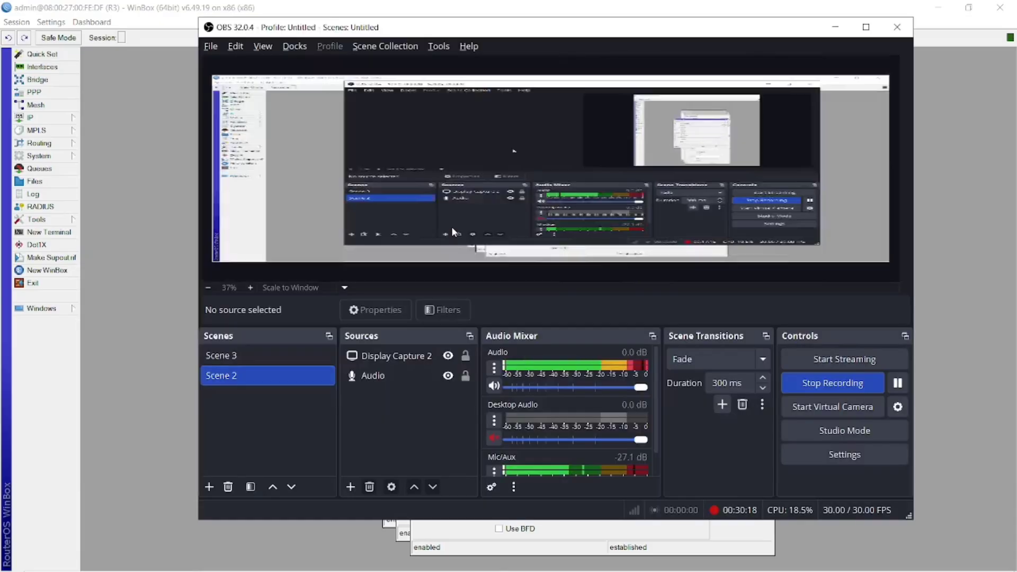